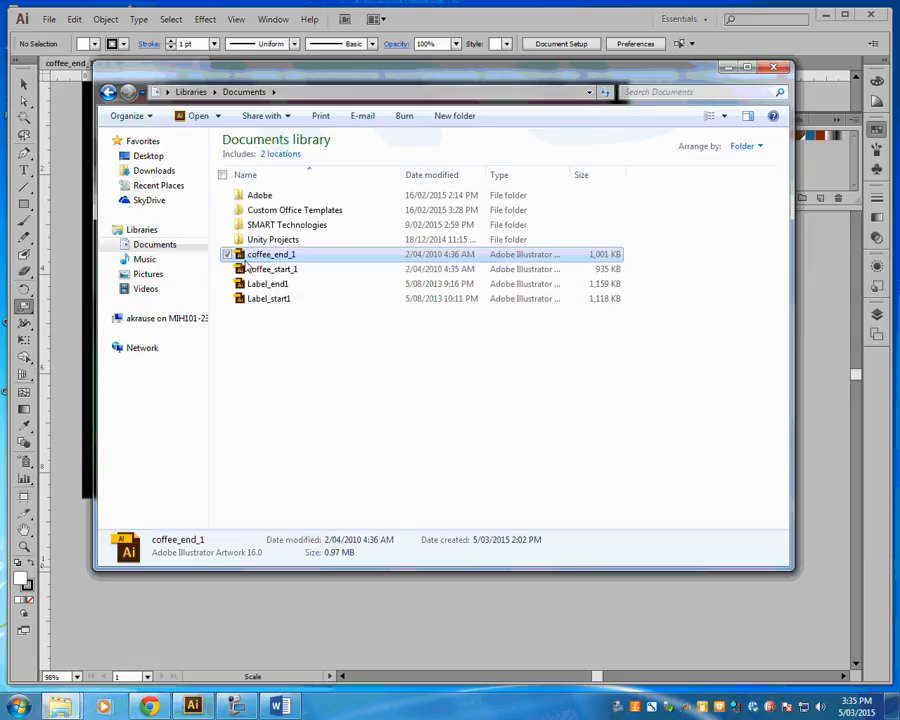
- Open the coffee_start_1 file and compare it with the finished artwork in coffee_end_1
double_click(270, 269)
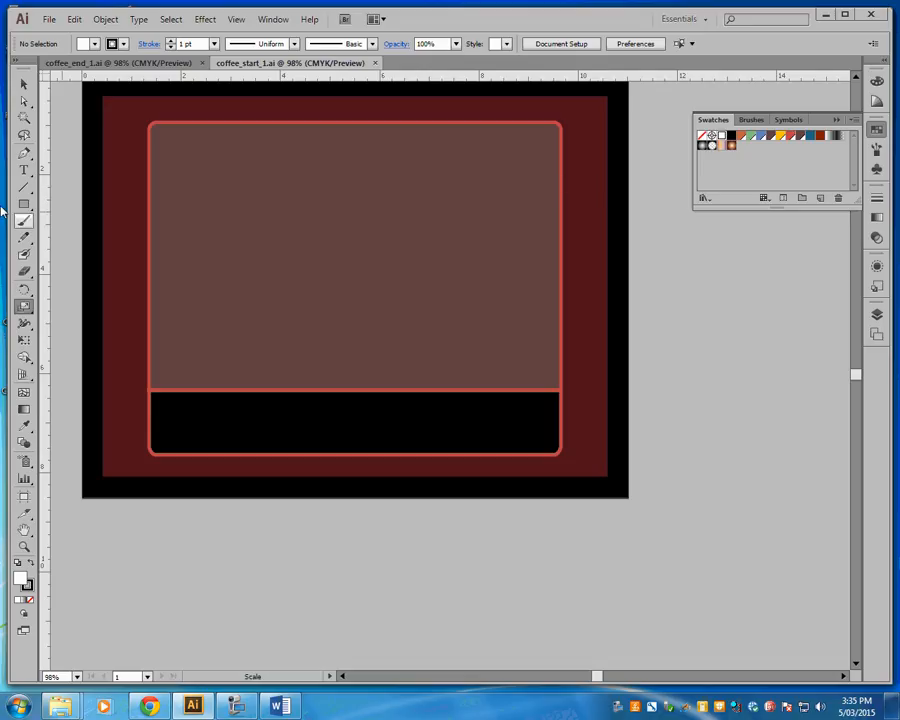
click(112, 64)
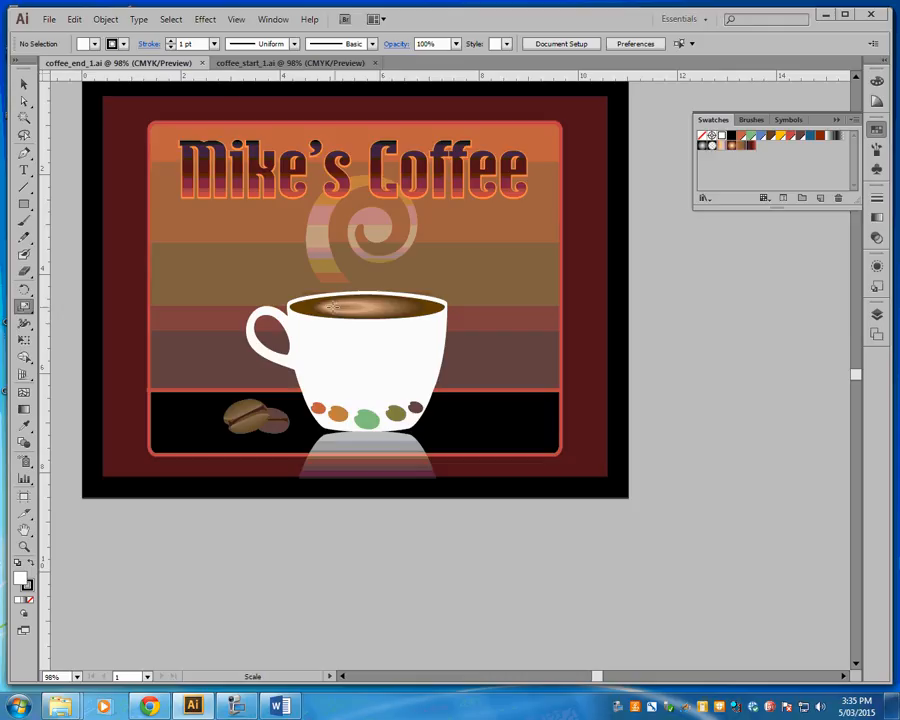
click(268, 63)
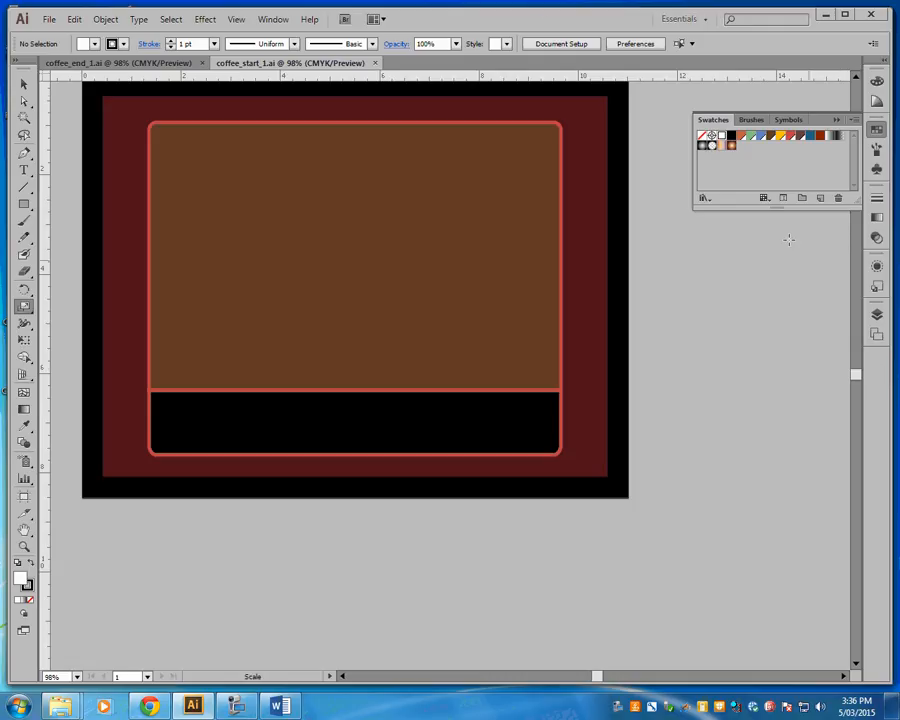
click(168, 63)
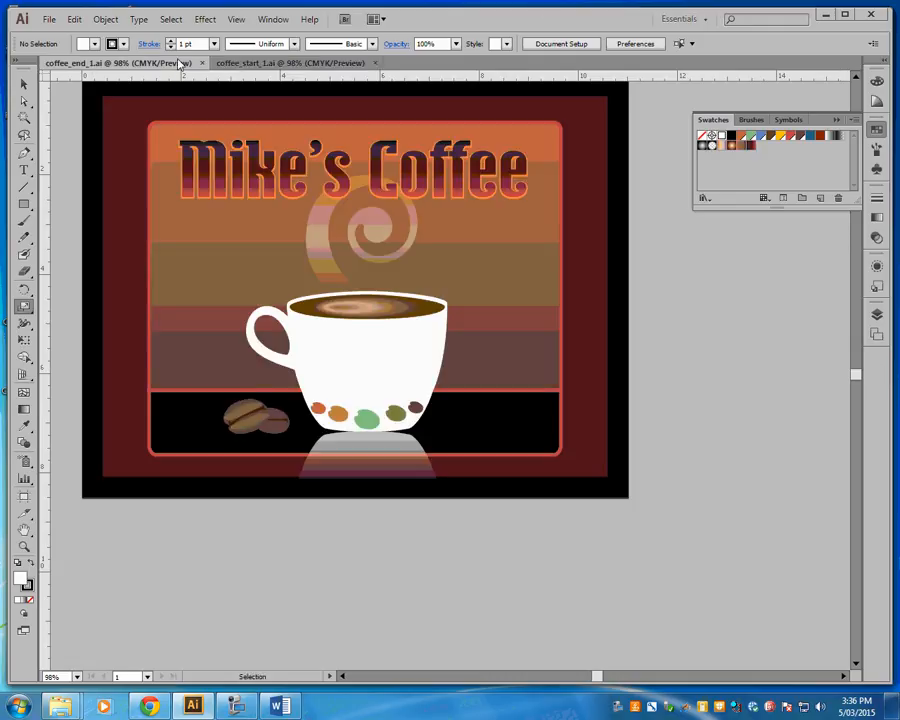
click(254, 63)
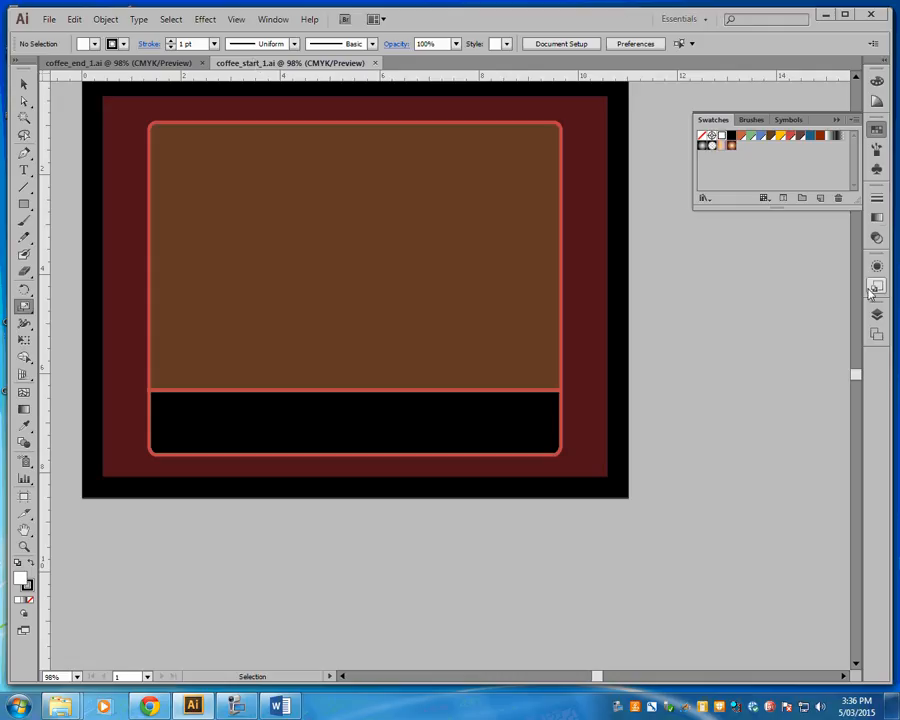
- Show the gradient settings, maximize the application window and activate the Gradient tool
click(877, 219)
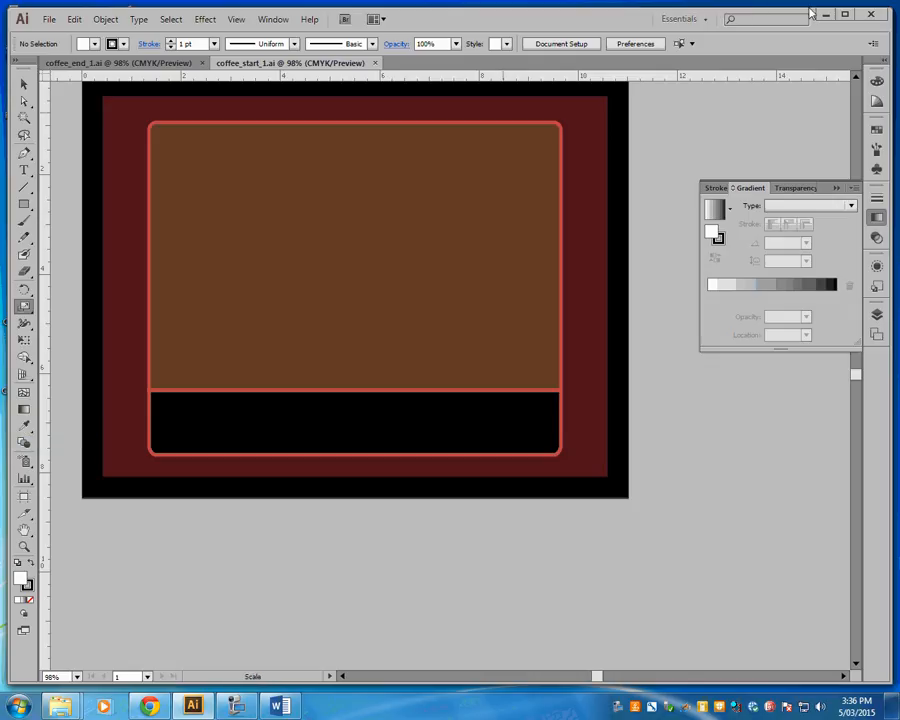
click(847, 15)
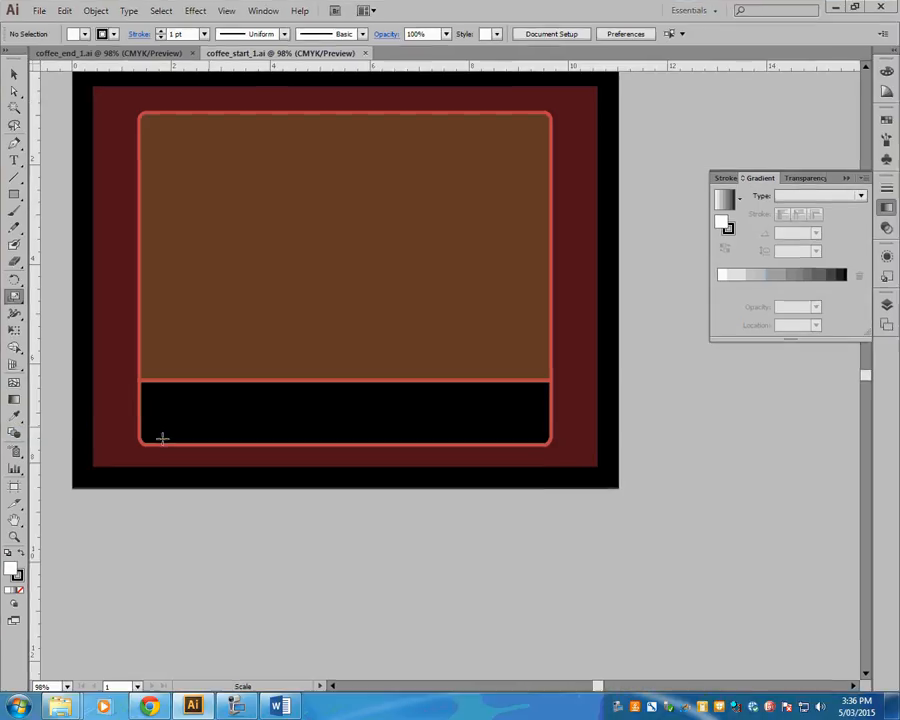
click(14, 399)
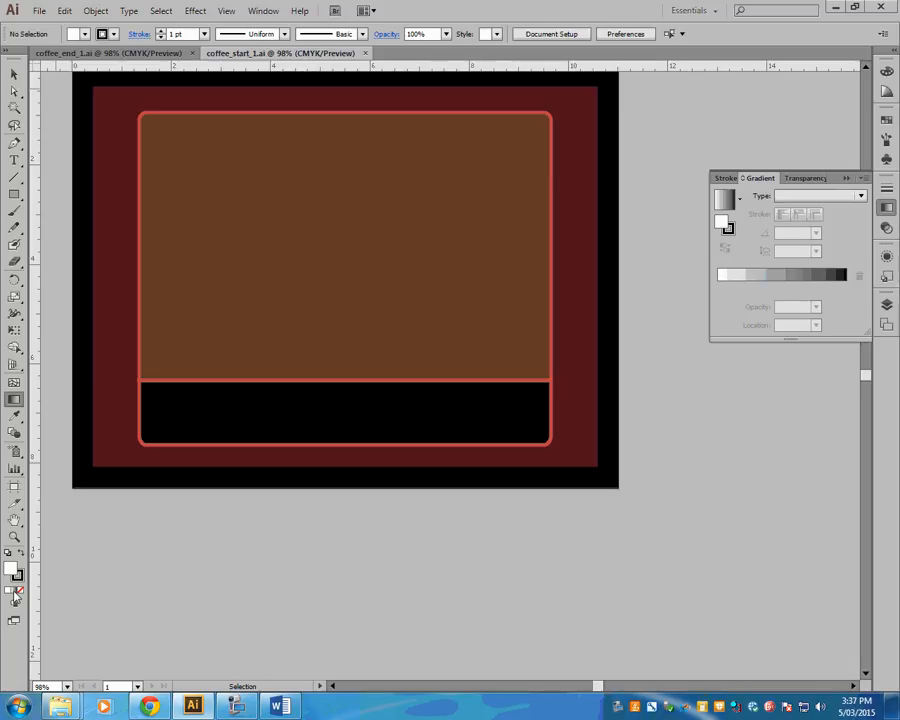
- Reopen coffee_start_1 from the Documents library
mouse_move(60, 710)
click(227, 632)
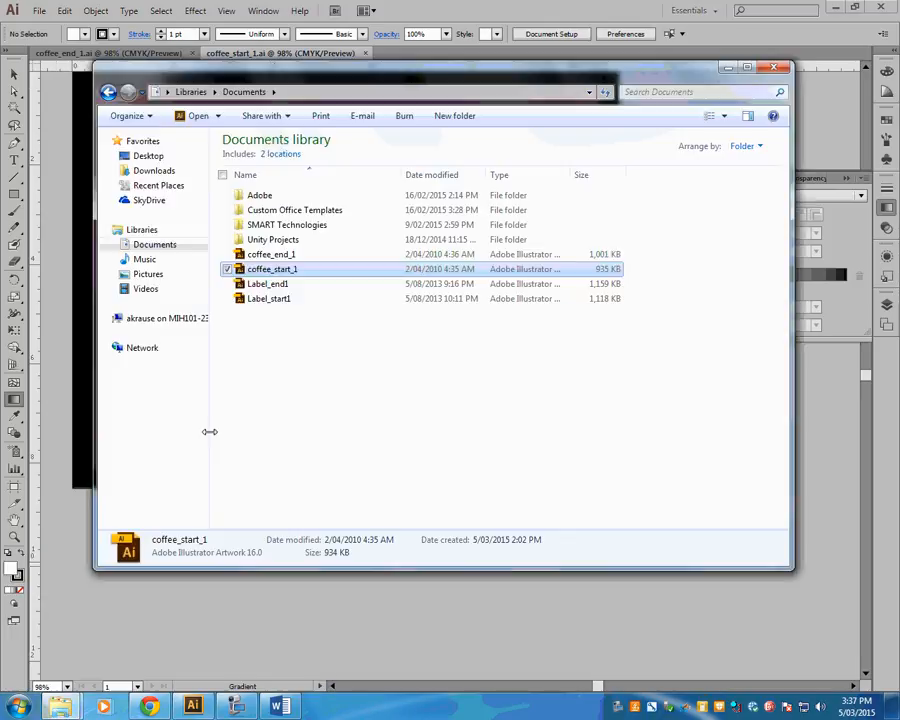
double_click(270, 272)
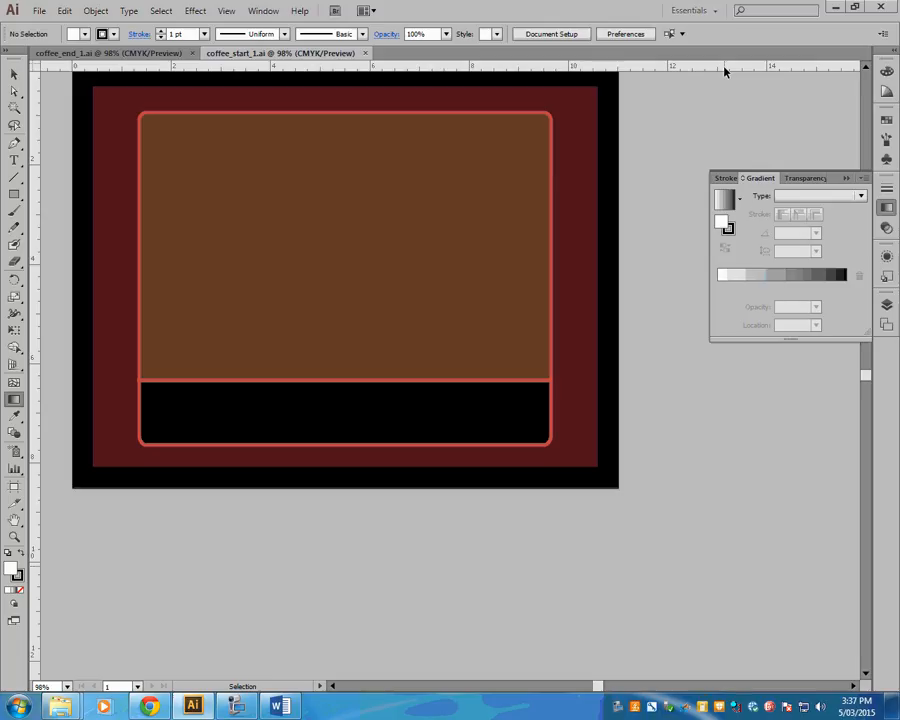
- Create a linear gradient and add three stops between its white and black ends, including ones at 53.23% and 77.96%
key(g)
click(827, 289)
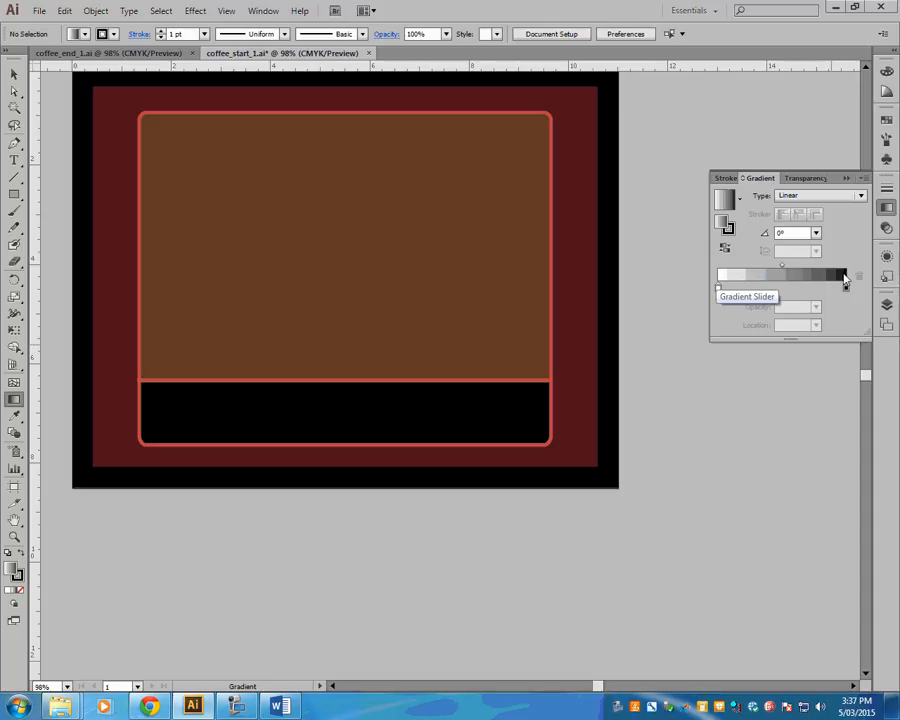
click(786, 288)
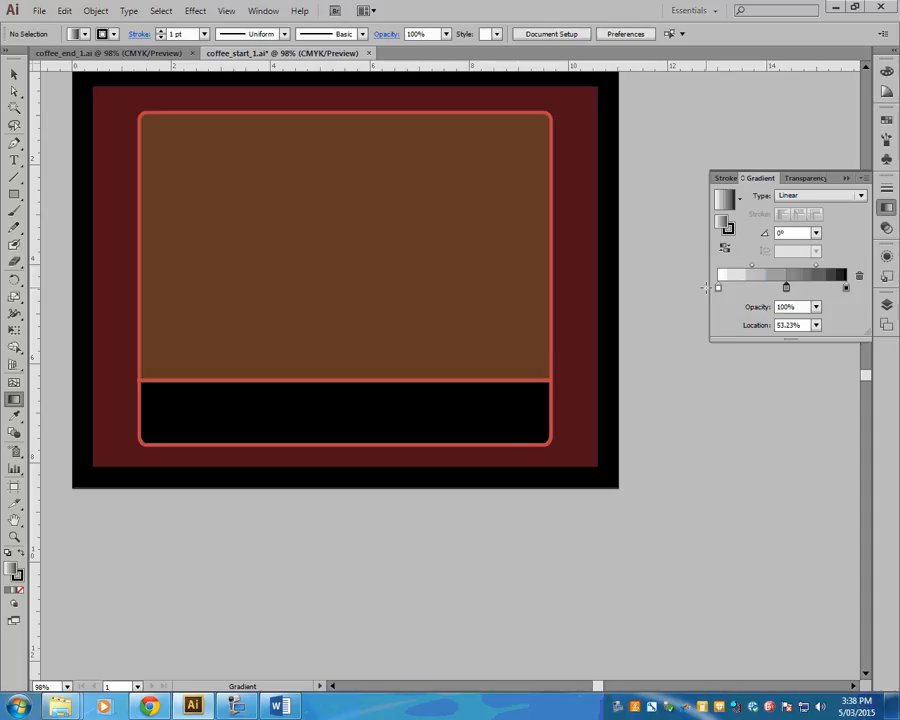
click(750, 287)
click(819, 289)
- Recolor the gradient's first stop with the brown swatch
click(717, 288)
double_click(717, 288)
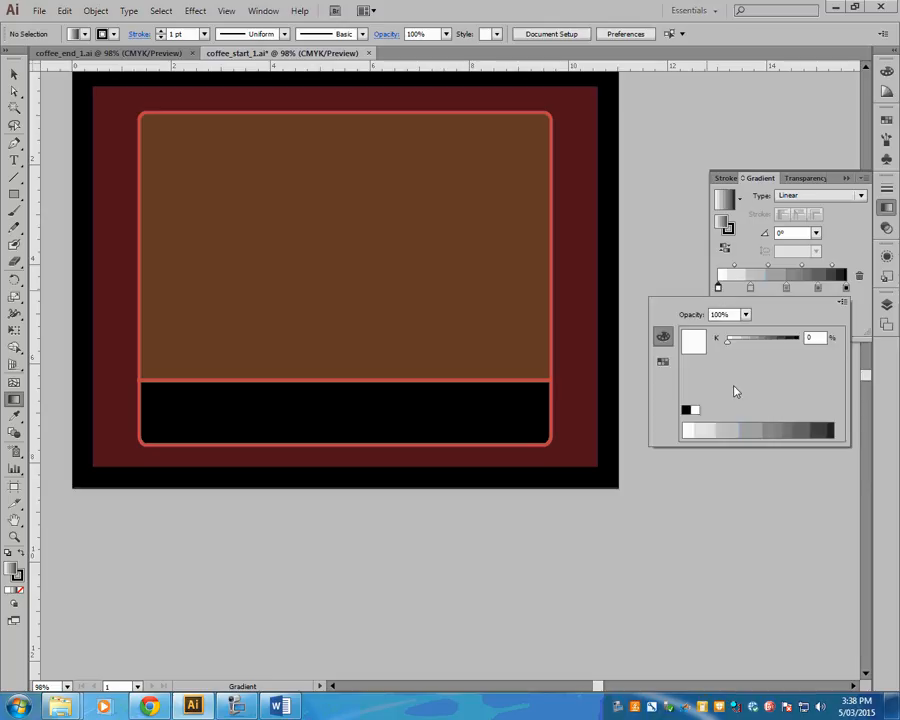
click(664, 362)
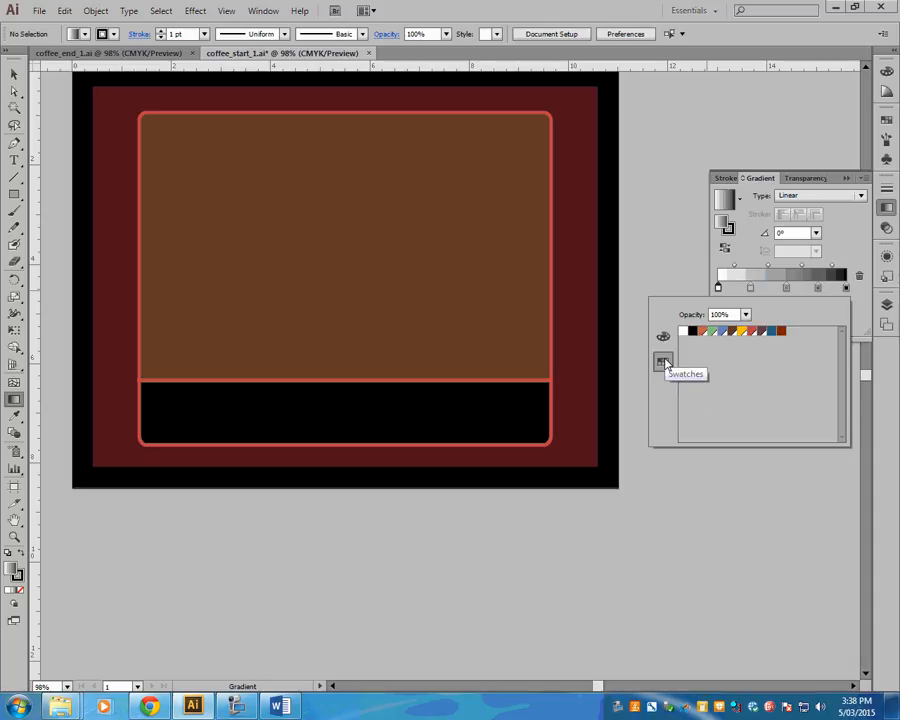
click(663, 338)
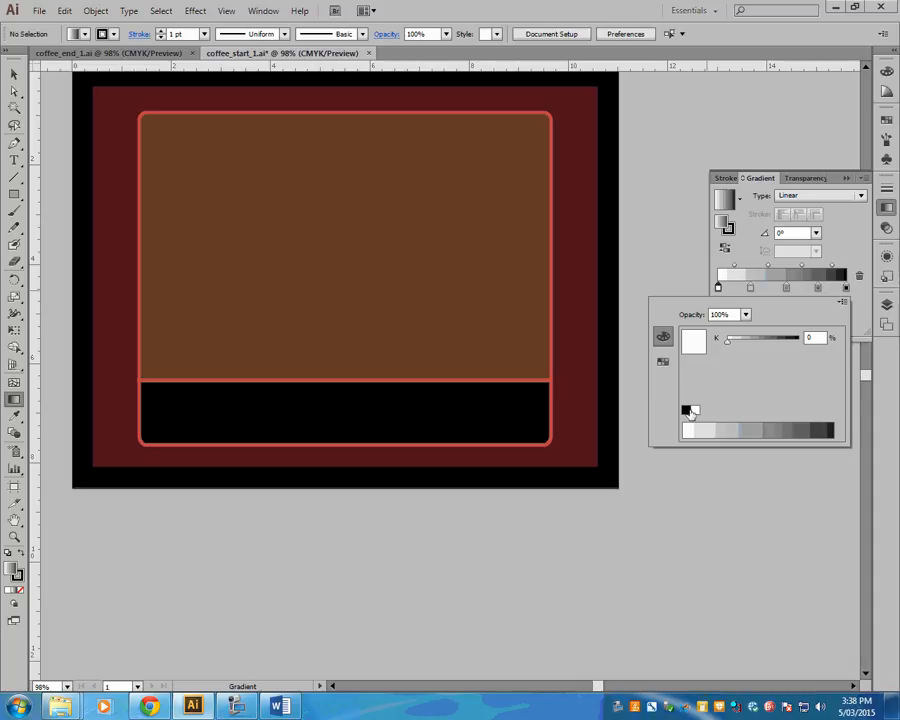
click(689, 409)
click(662, 363)
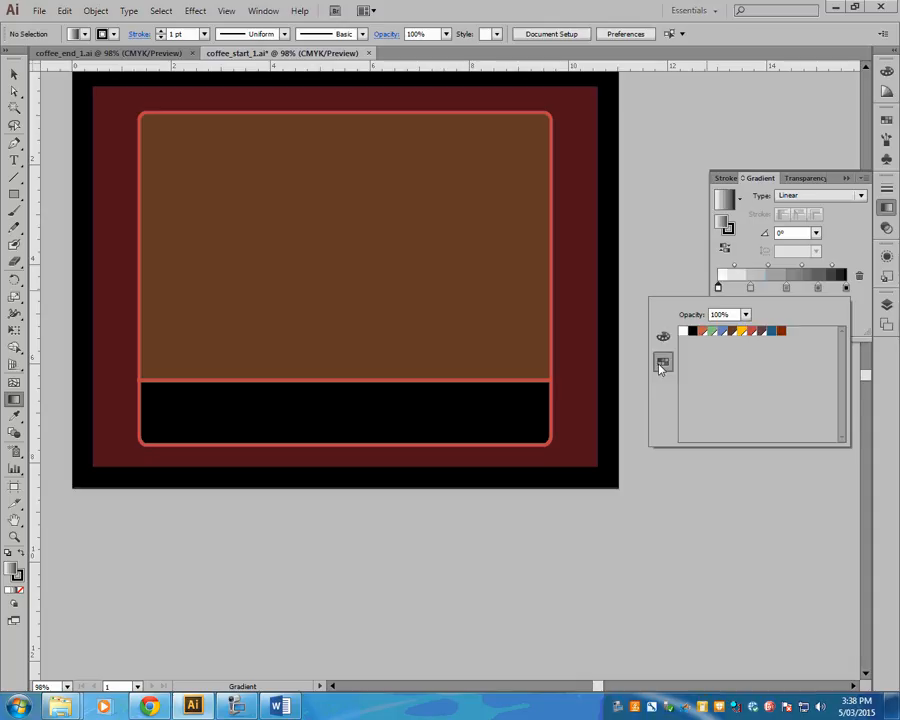
click(733, 332)
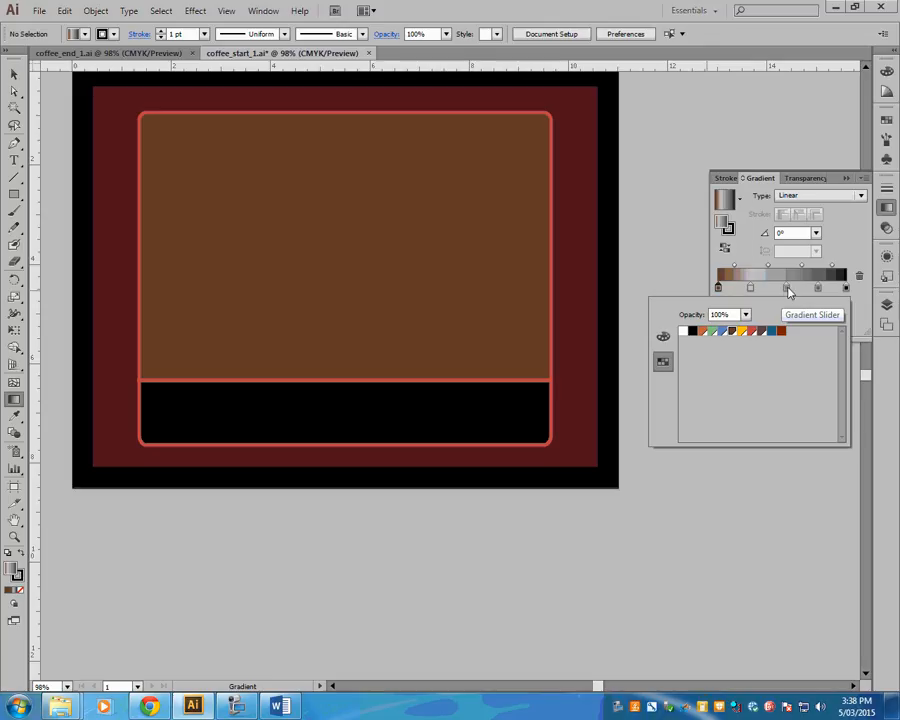
- Recolor the gradient's middle stop with the Blue swatch at a tint of 89.95%
click(787, 289)
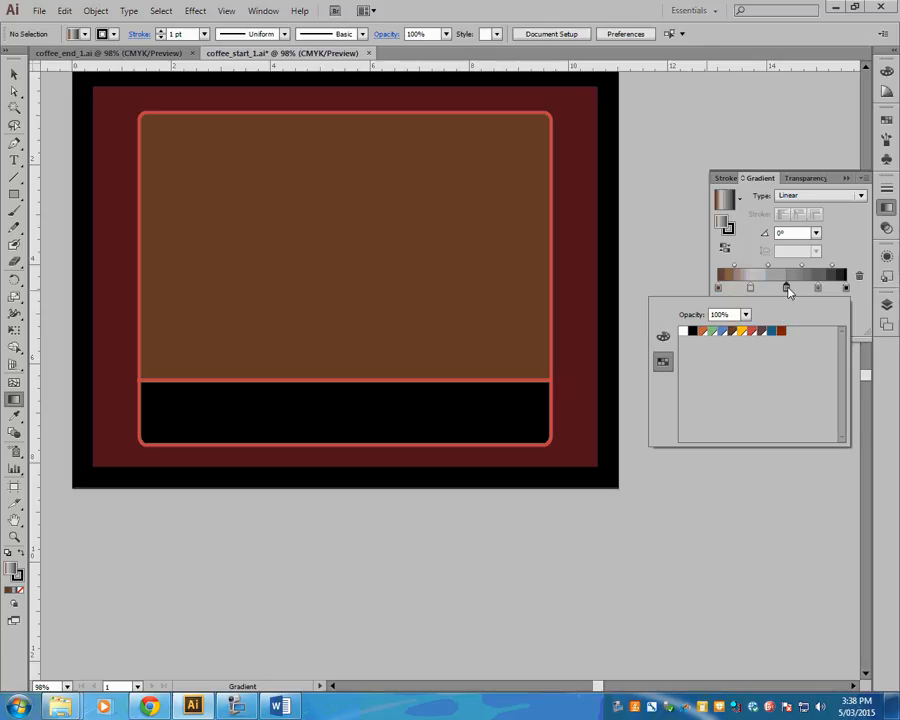
click(723, 333)
click(662, 335)
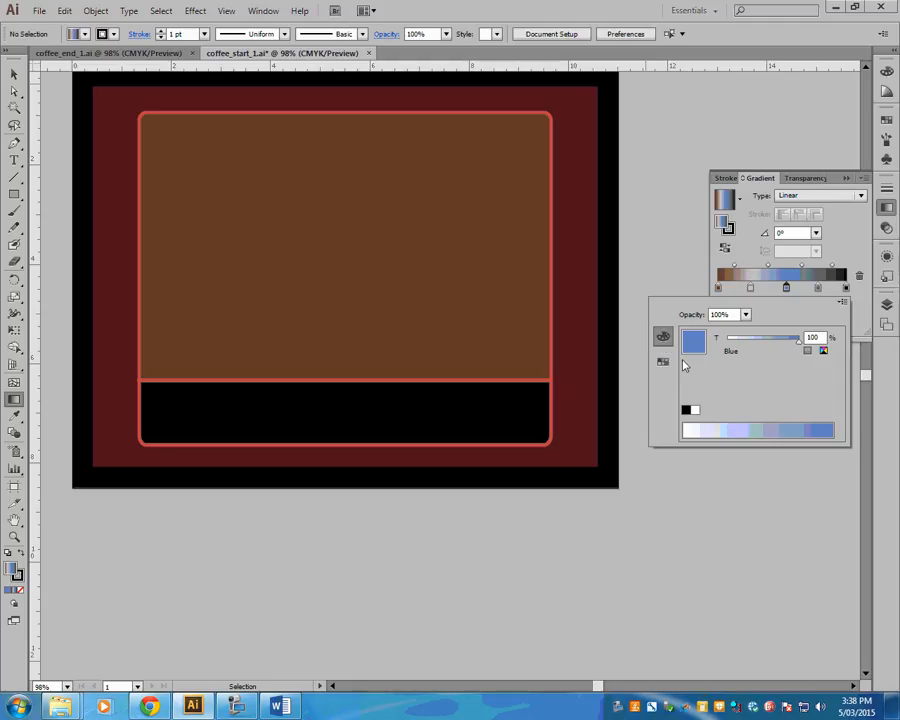
click(662, 336)
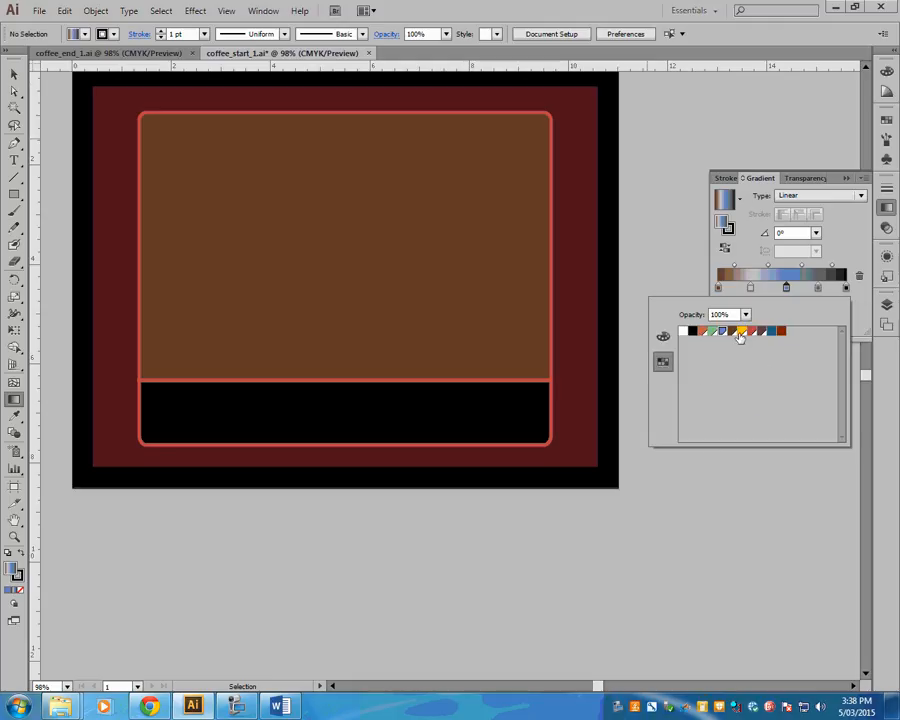
click(662, 336)
click(795, 421)
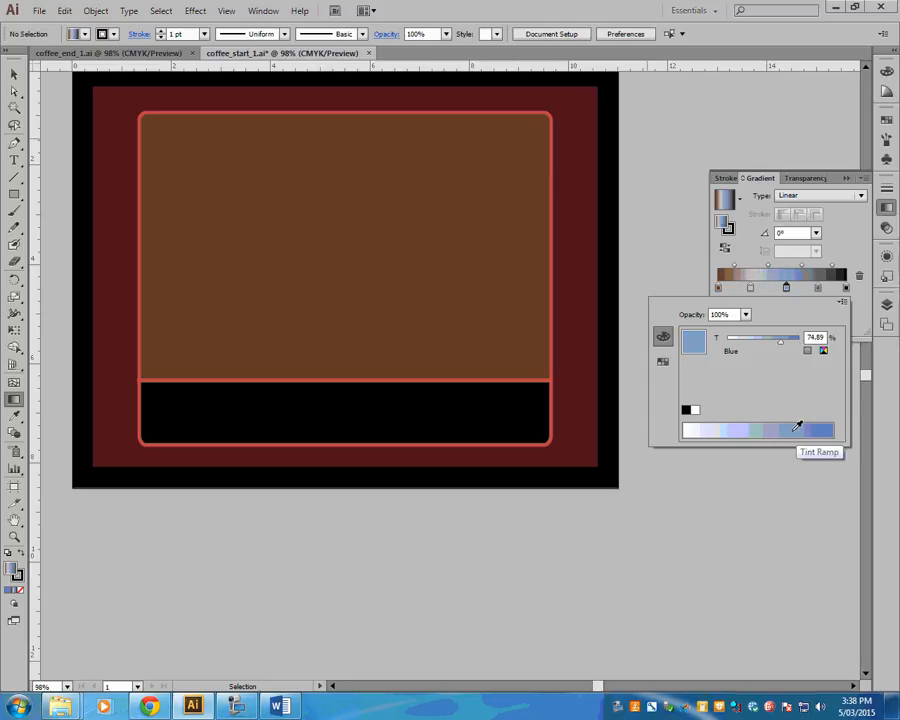
click(662, 361)
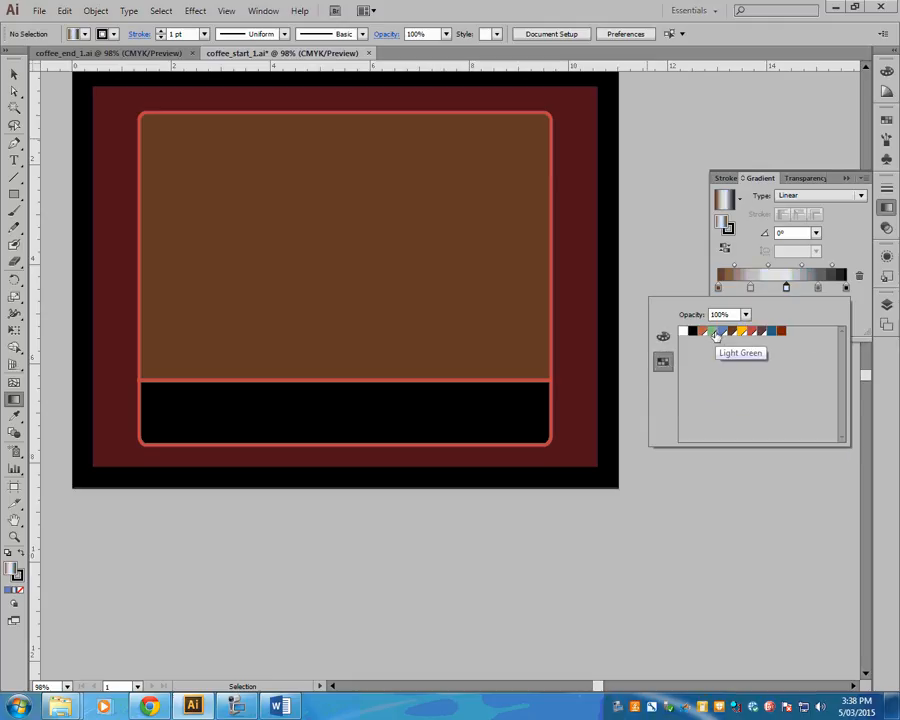
click(727, 333)
click(662, 336)
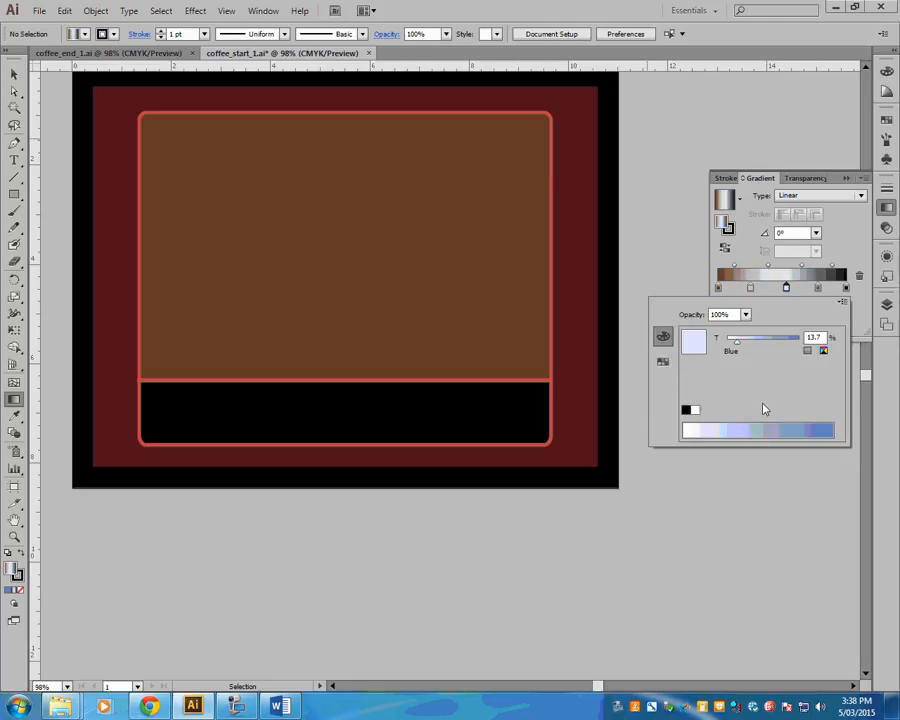
click(826, 427)
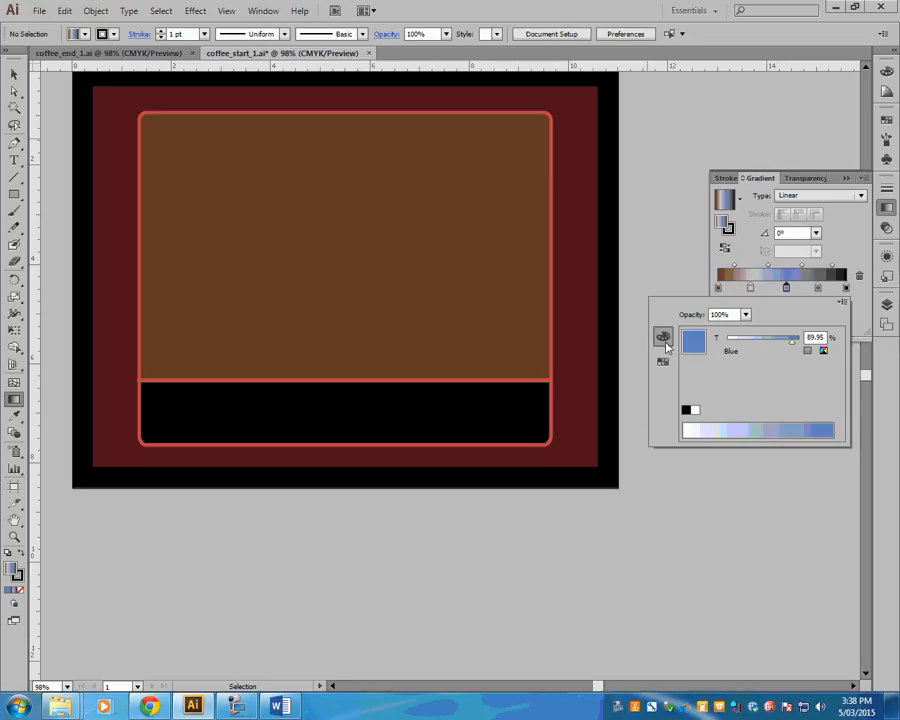
- Recolor the gradient stop at 77.96% pink with C 14.9, M 84.71, Y 0, K 0, and close the gradient settings
double_click(817, 288)
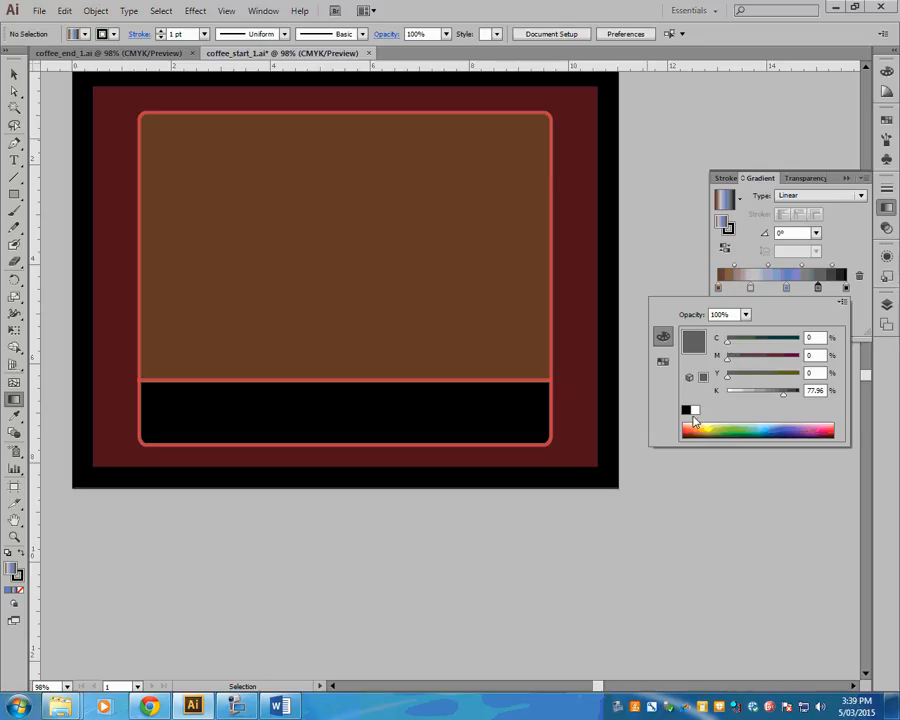
click(697, 413)
click(662, 361)
click(662, 337)
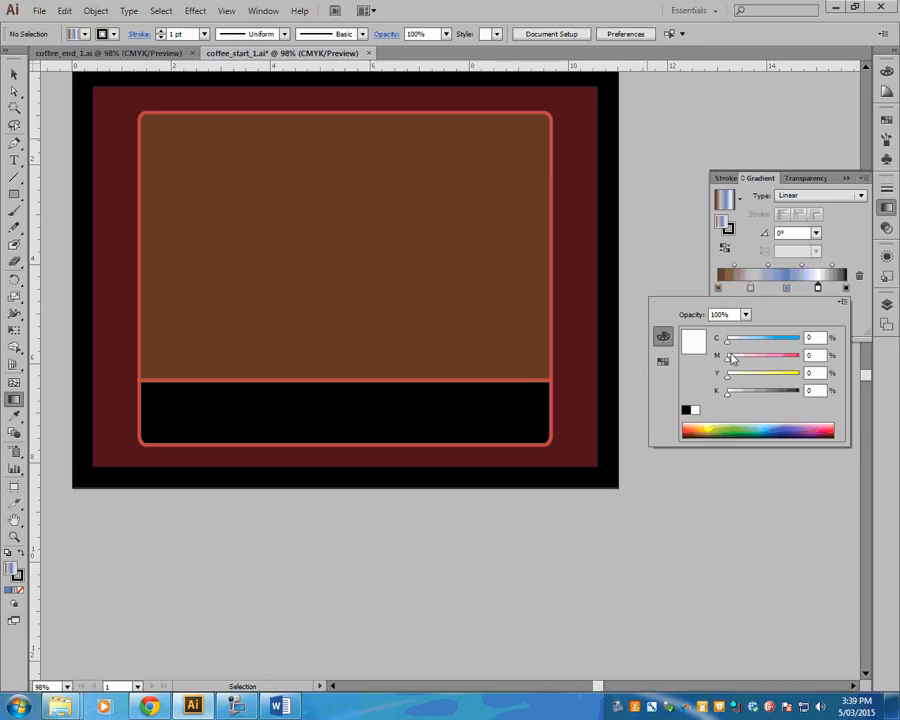
drag(755, 420, 818, 426)
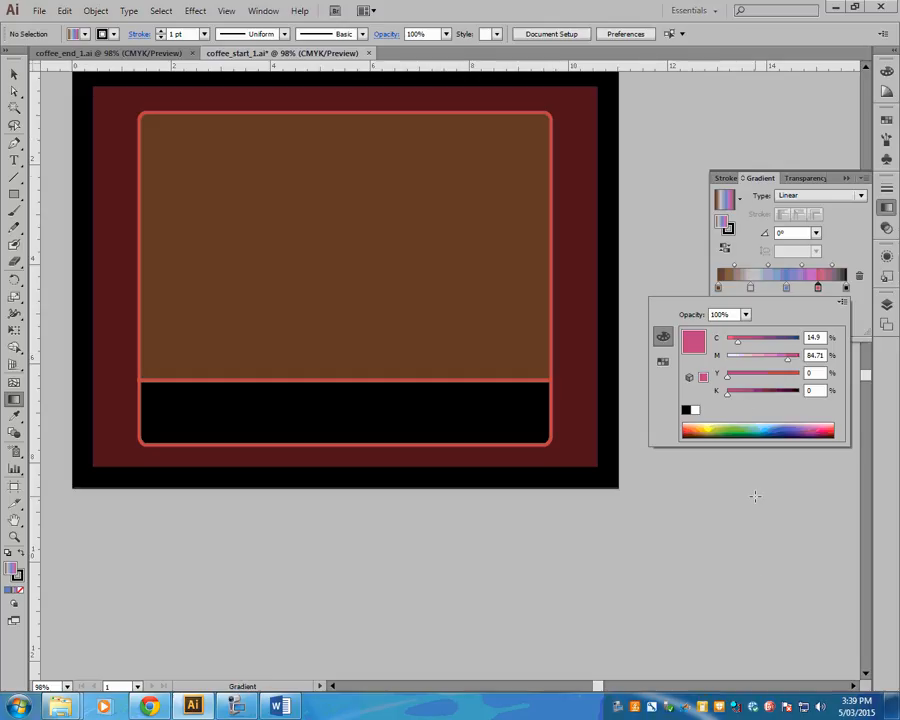
click(11, 78)
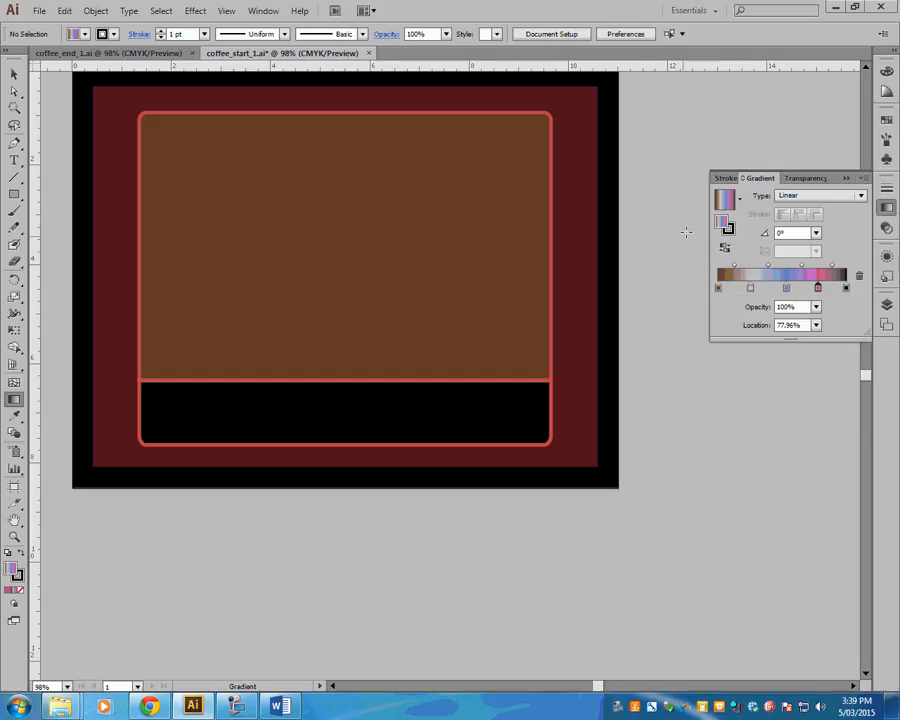
click(863, 177)
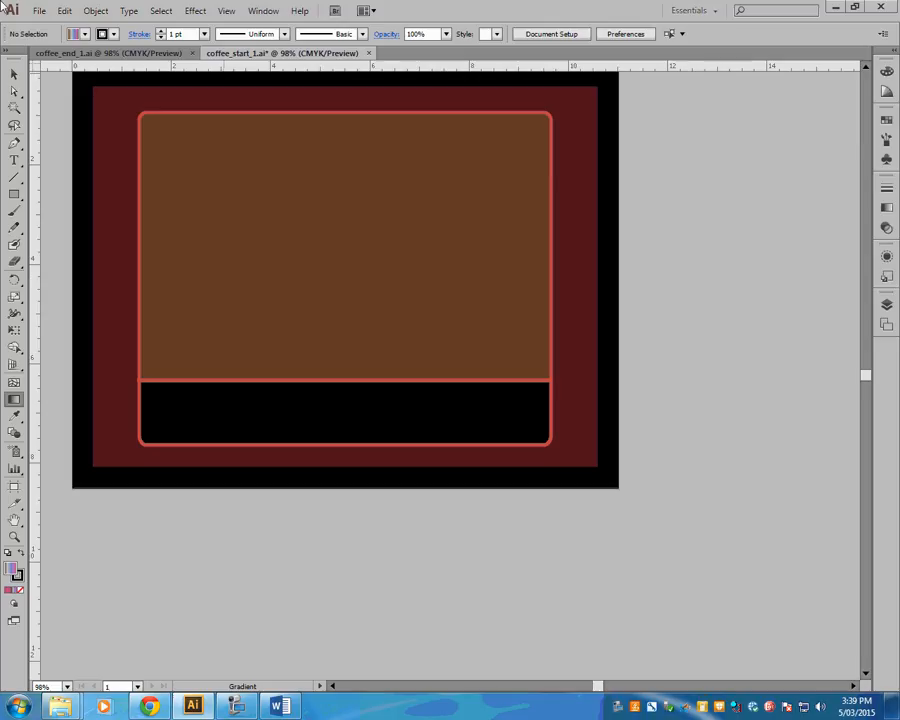
- Compare the finished coffee_end_1 label's striped background with the current coffee_start_1 artwork
click(13, 76)
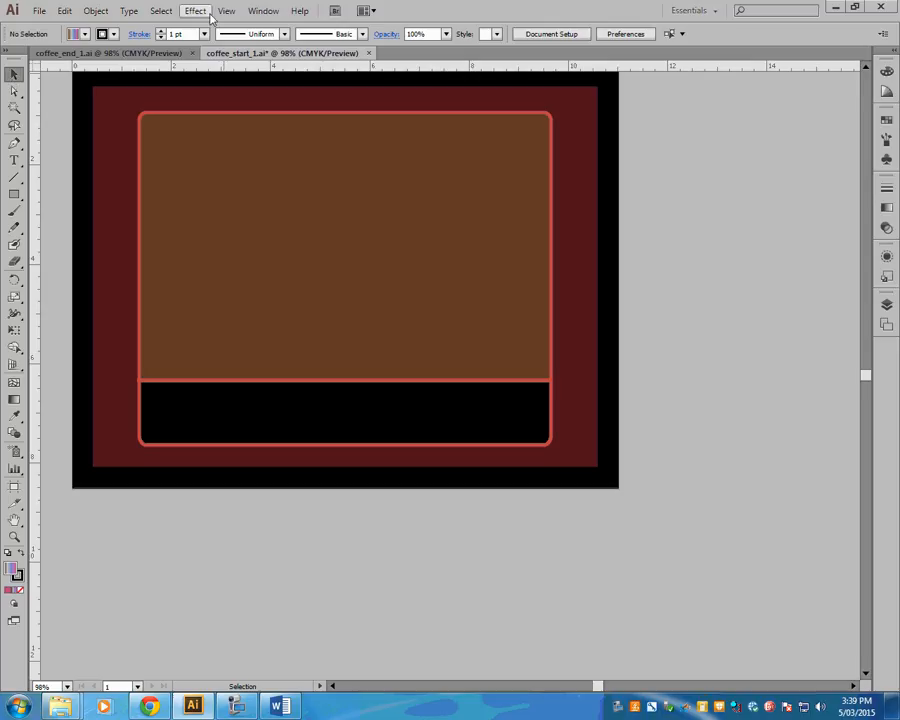
click(95, 54)
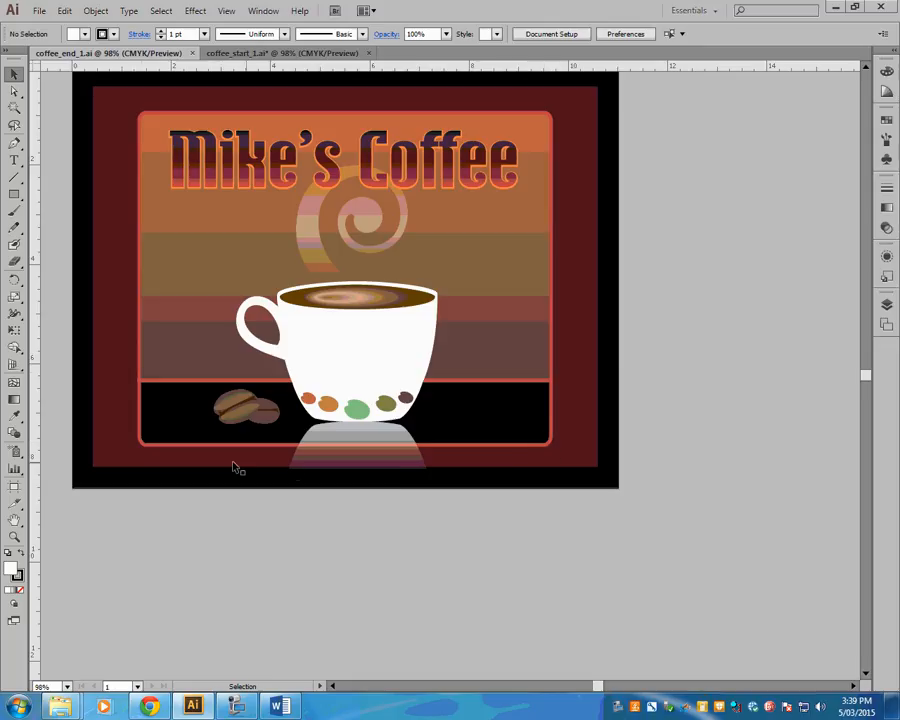
click(282, 53)
- Fill the large brown rounded rectangle in coffee_start_1 with the current multicolor linear gradient
click(214, 147)
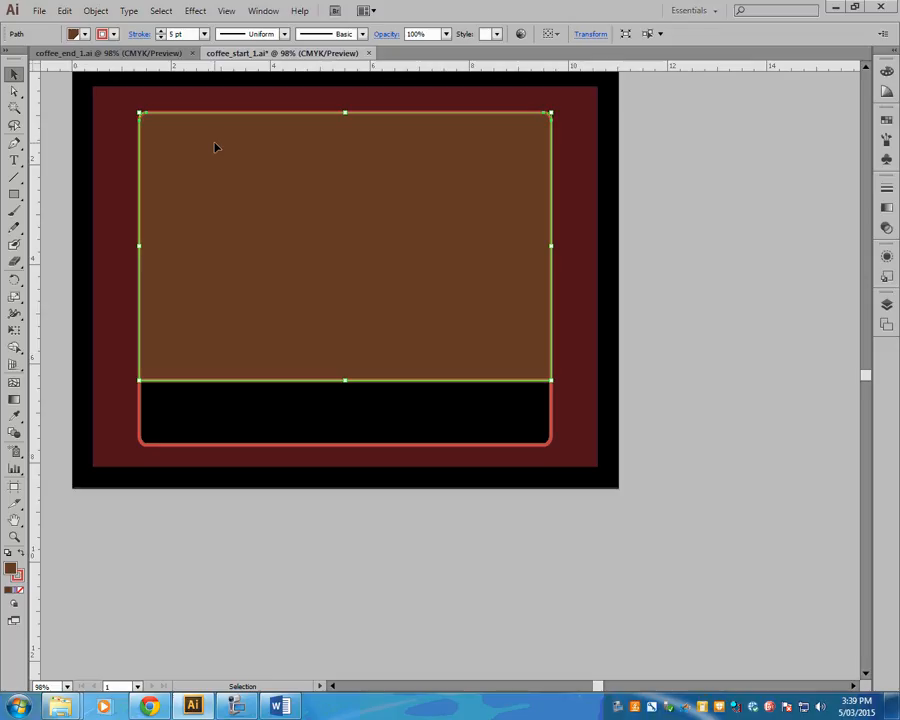
click(579, 239)
click(438, 198)
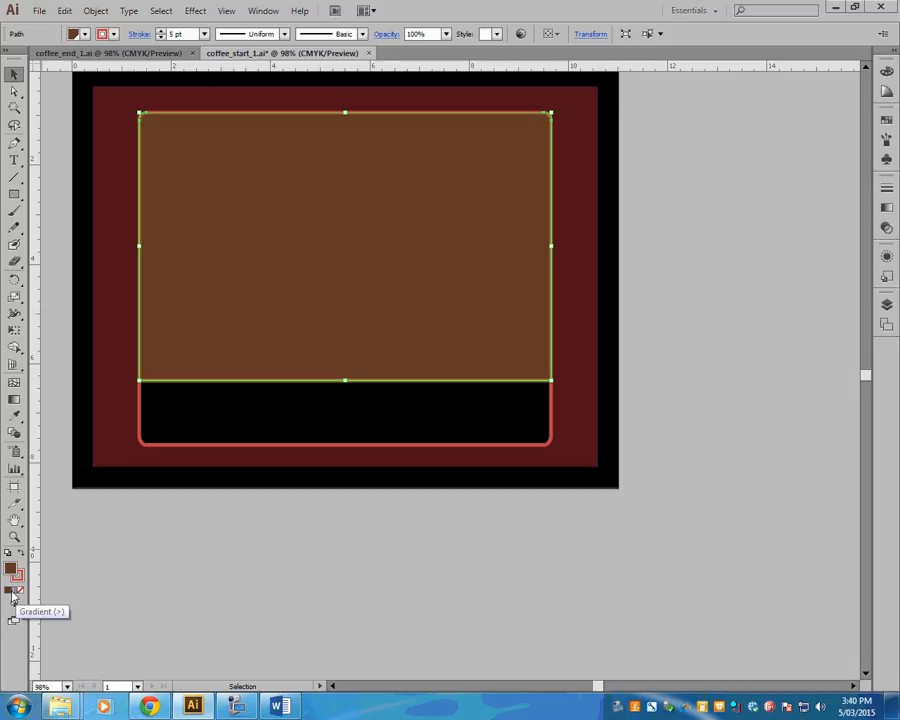
click(15, 592)
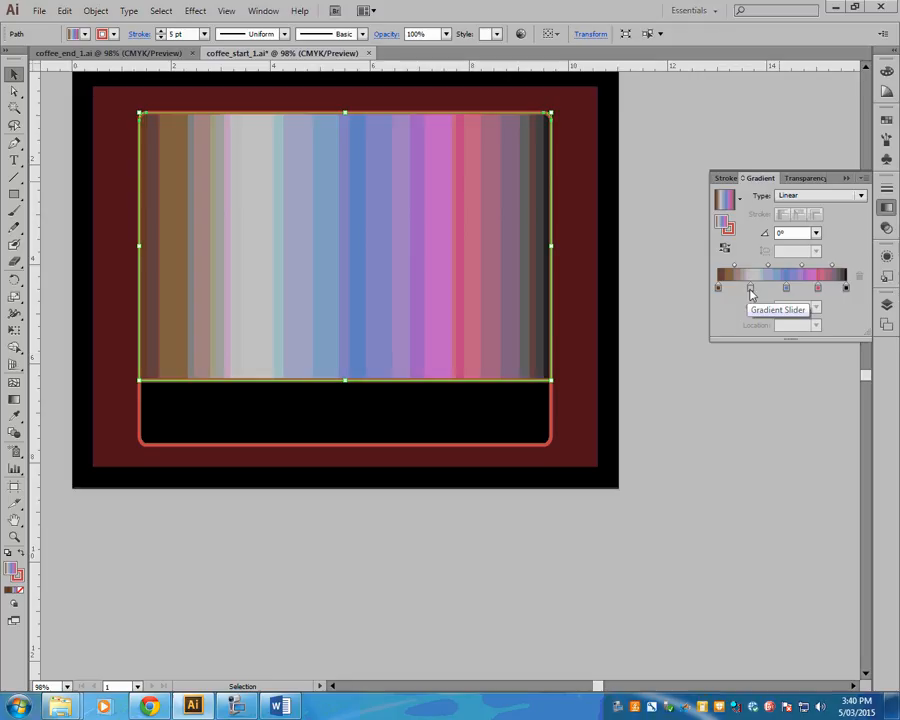
click(751, 289)
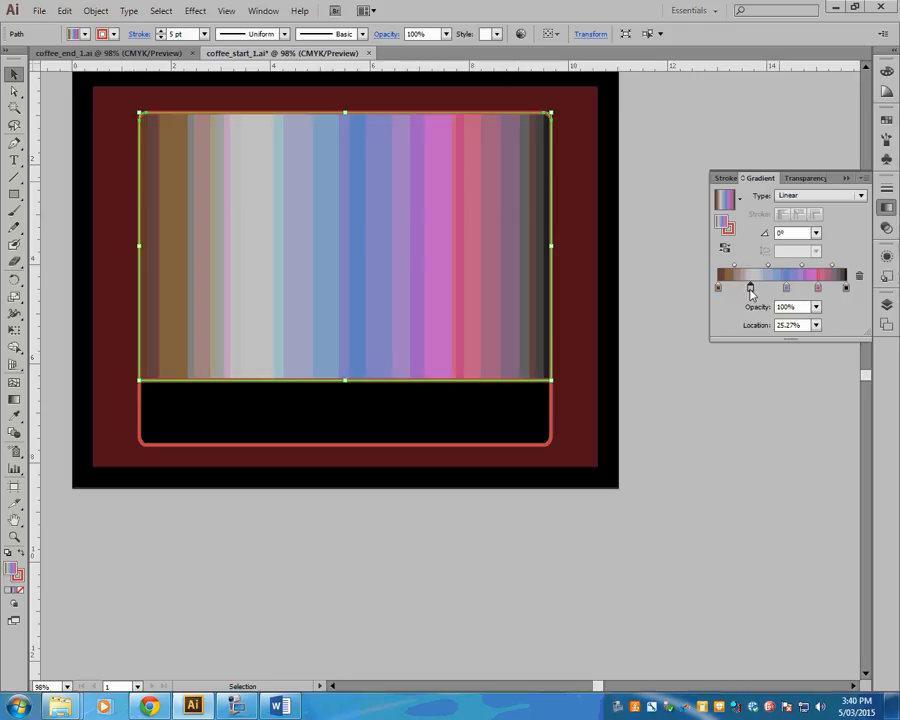
key(Delete)
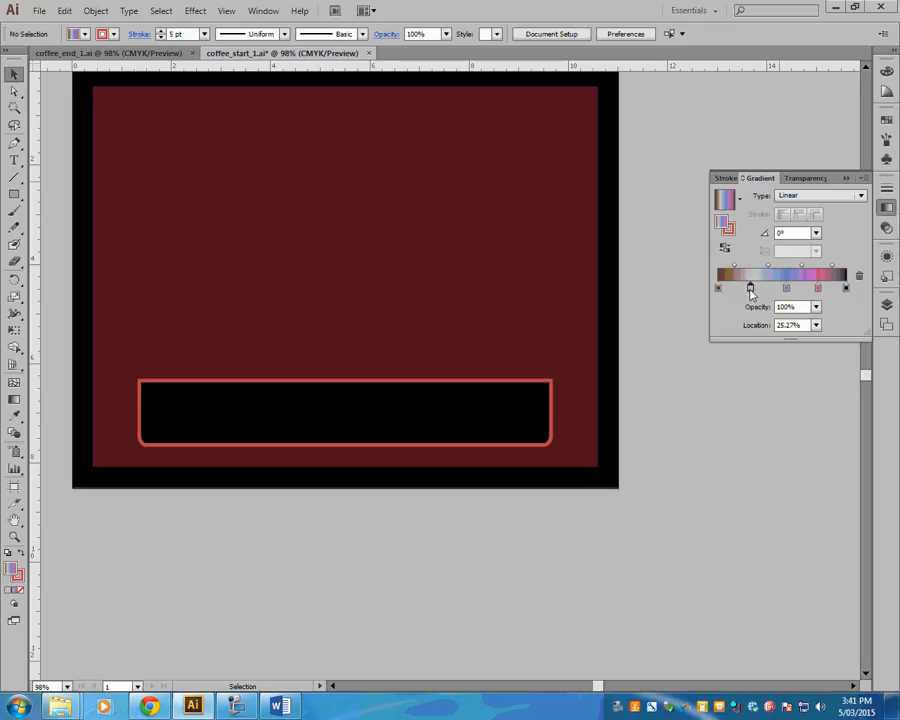
key(ctrl+z)
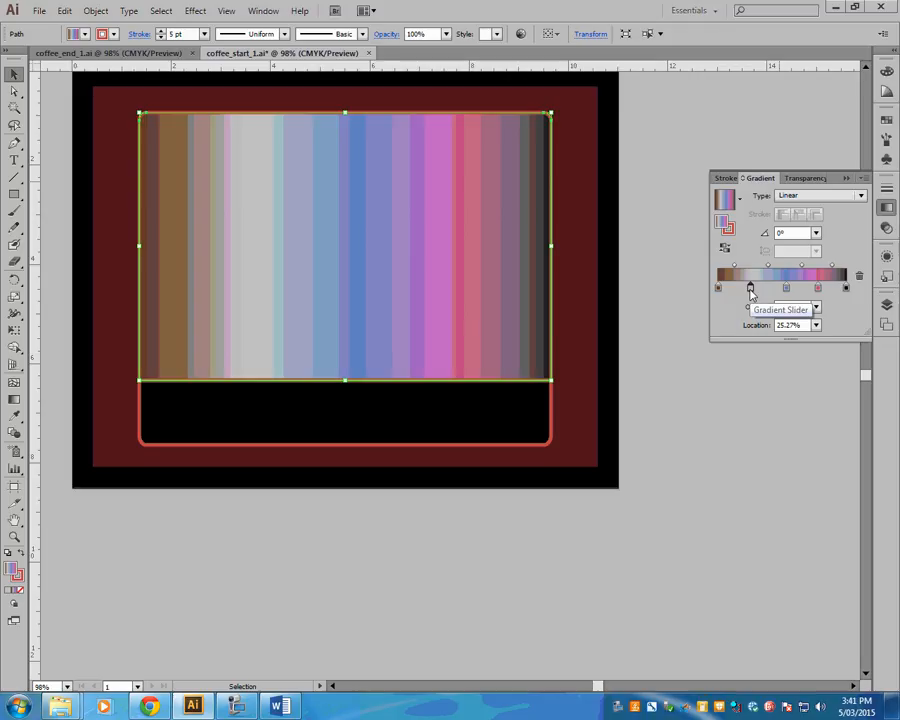
- Remove the three intermediate stops from the rectangle's gradient, keeping only the brown and black end stops
drag(751, 289, 717, 289)
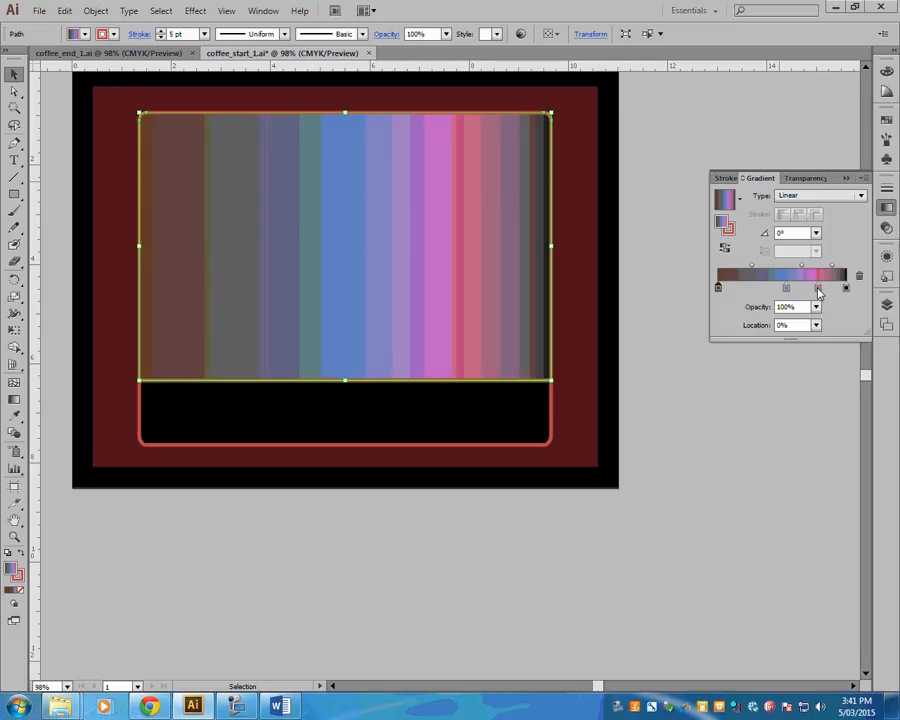
drag(818, 289, 833, 323)
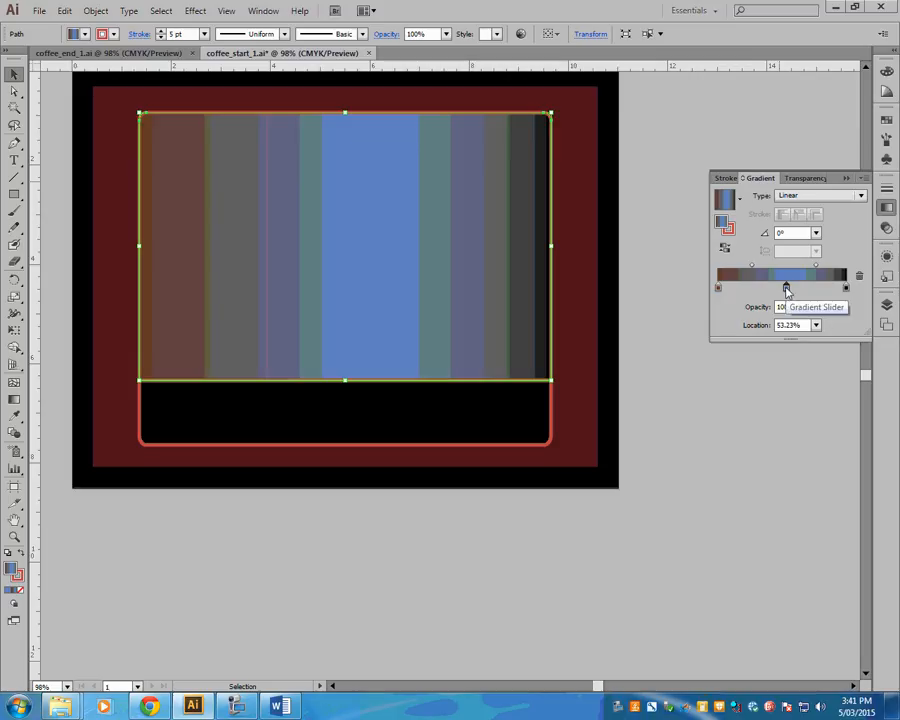
drag(786, 289, 783, 308)
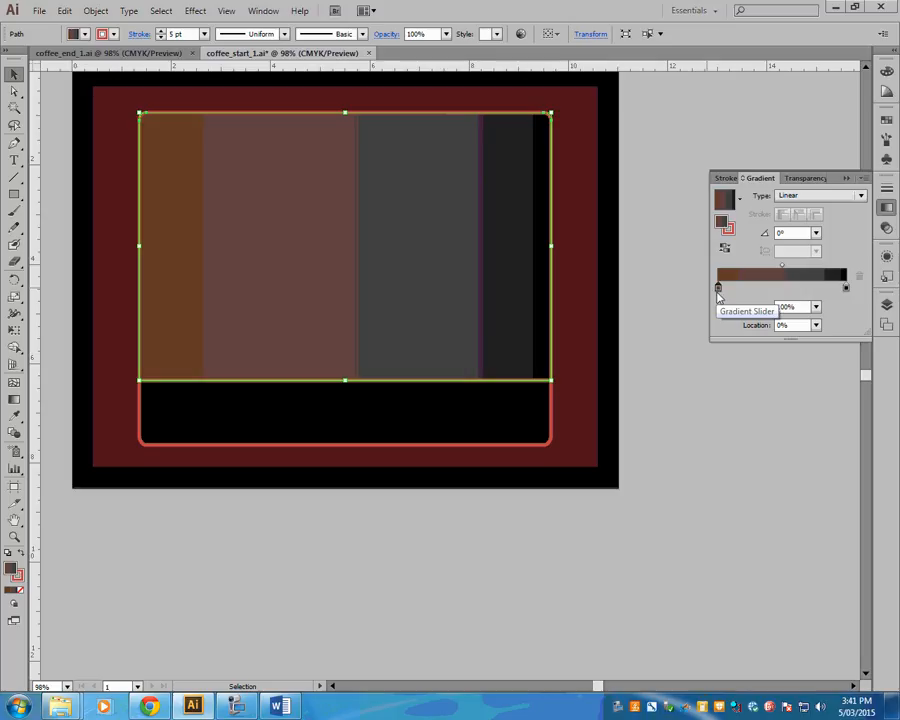
- Recolor the gradient's first stop at 0% with the orange swatch
double_click(718, 289)
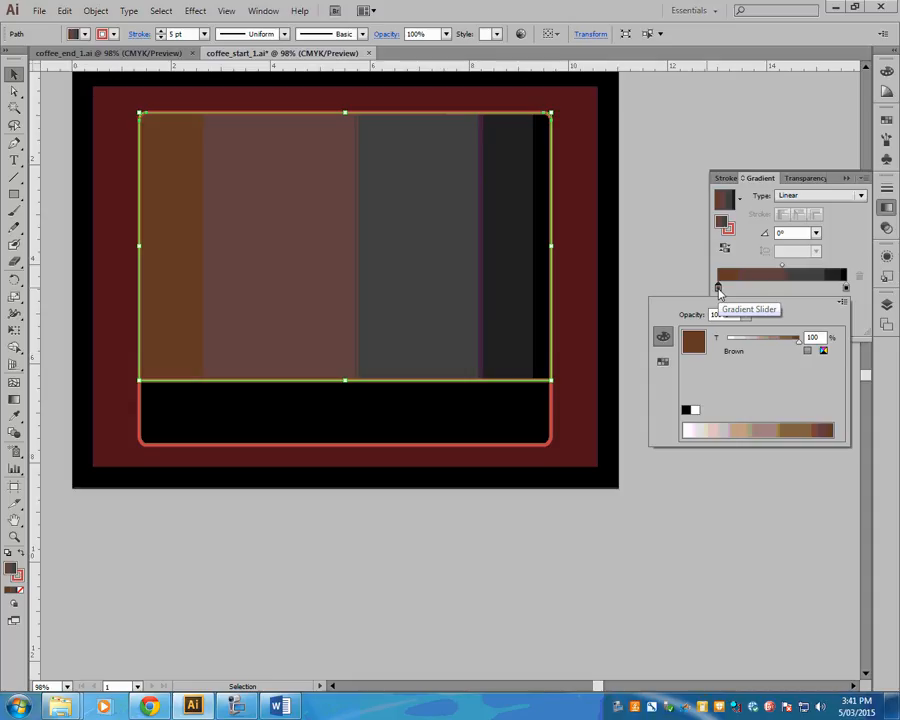
click(662, 364)
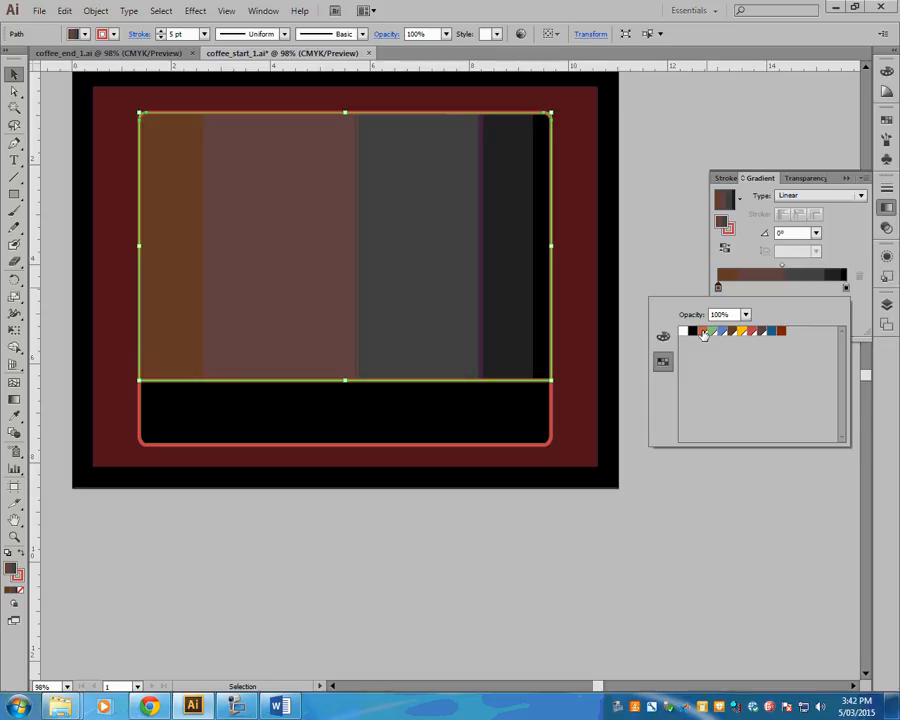
click(703, 333)
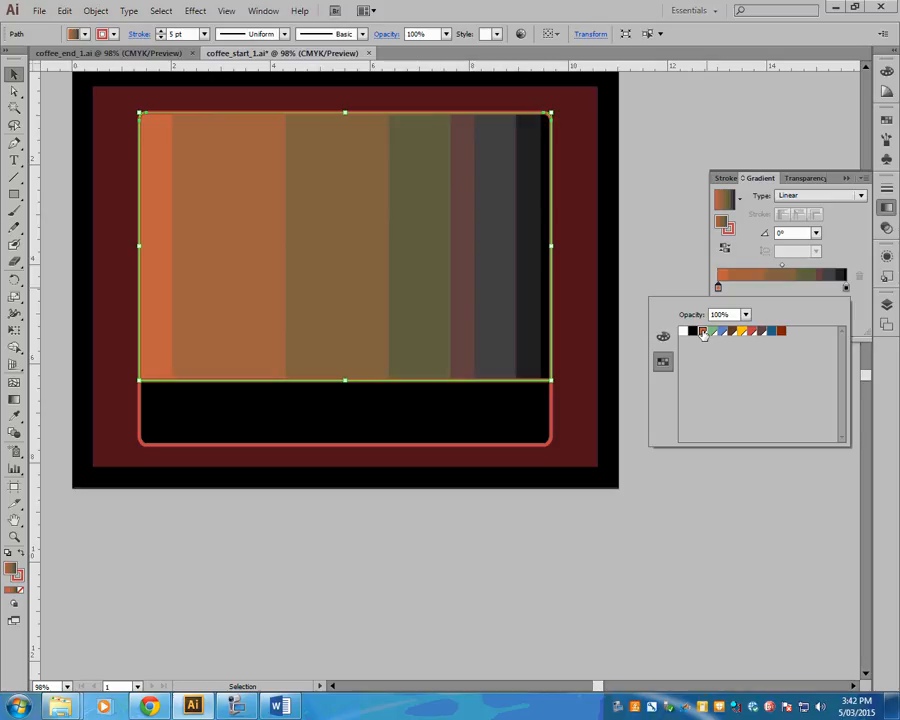
- Switch the color model of the gradient's black end stop to CMYK
click(846, 288)
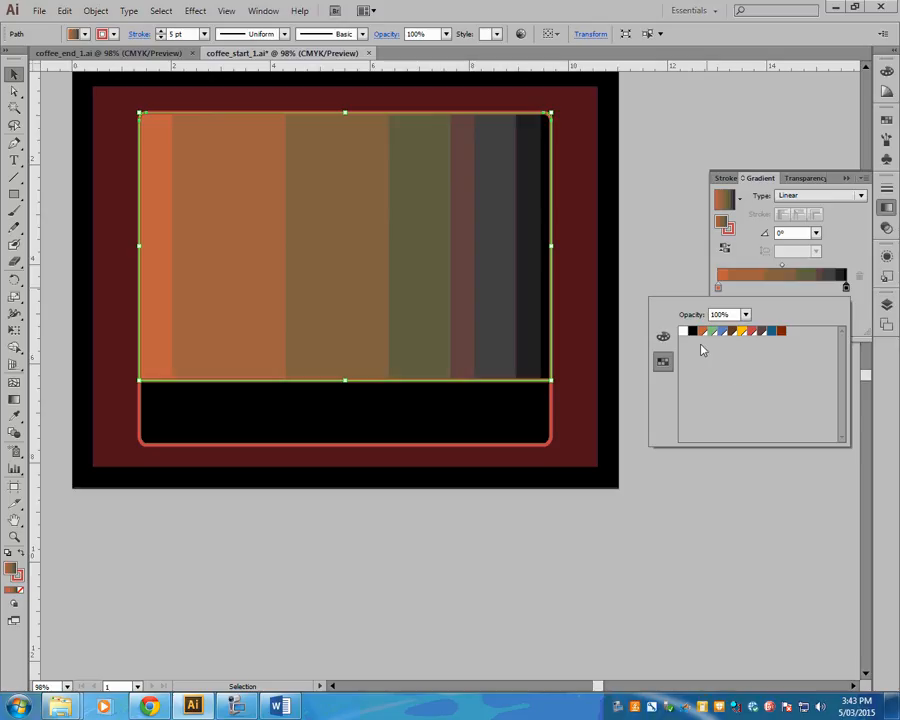
click(663, 337)
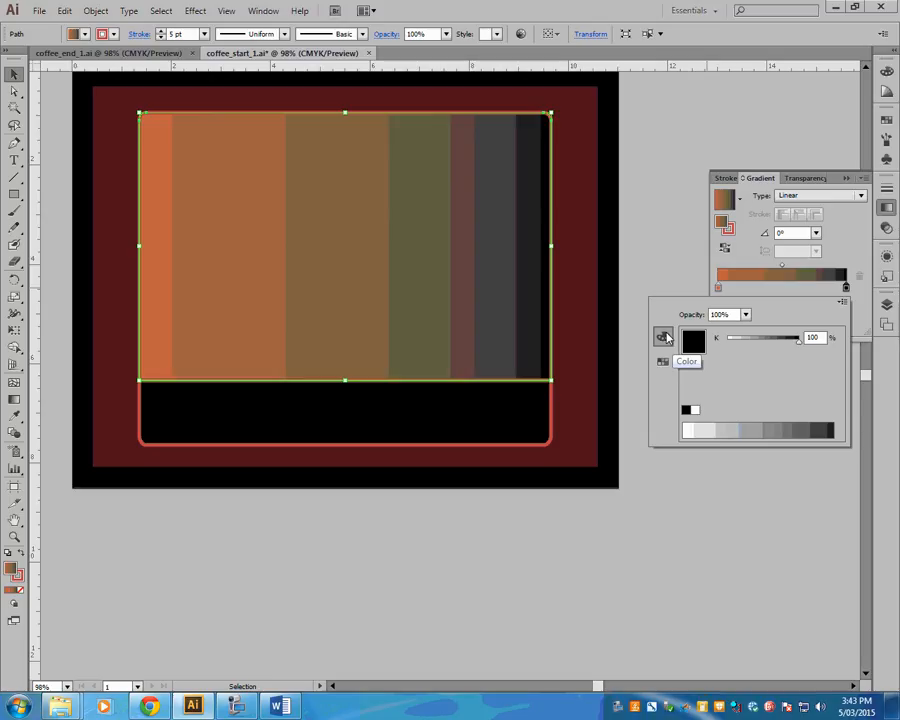
click(842, 304)
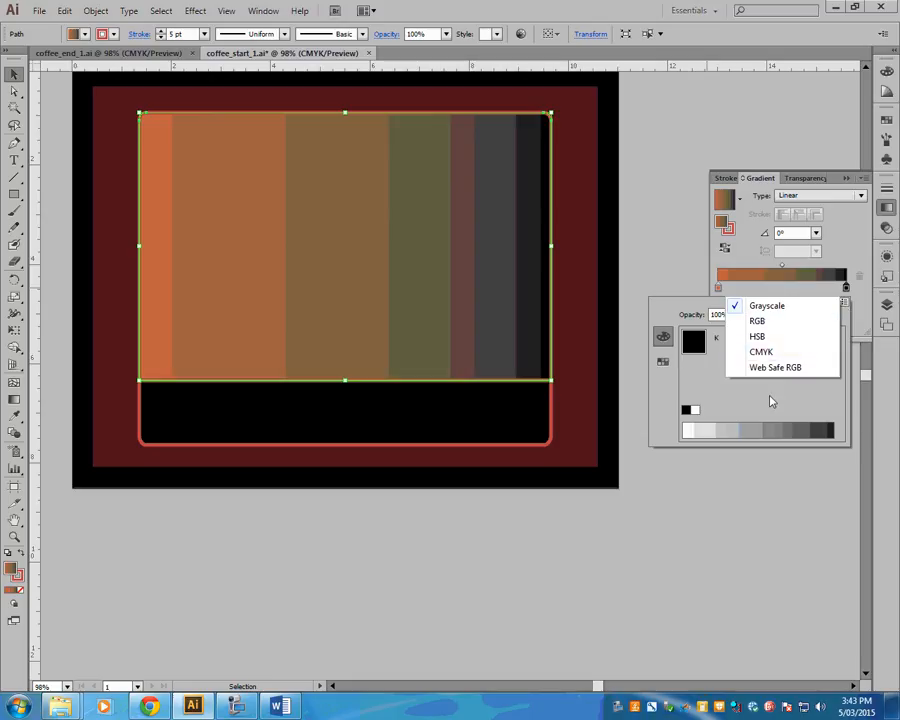
click(845, 304)
click(845, 304)
click(812, 400)
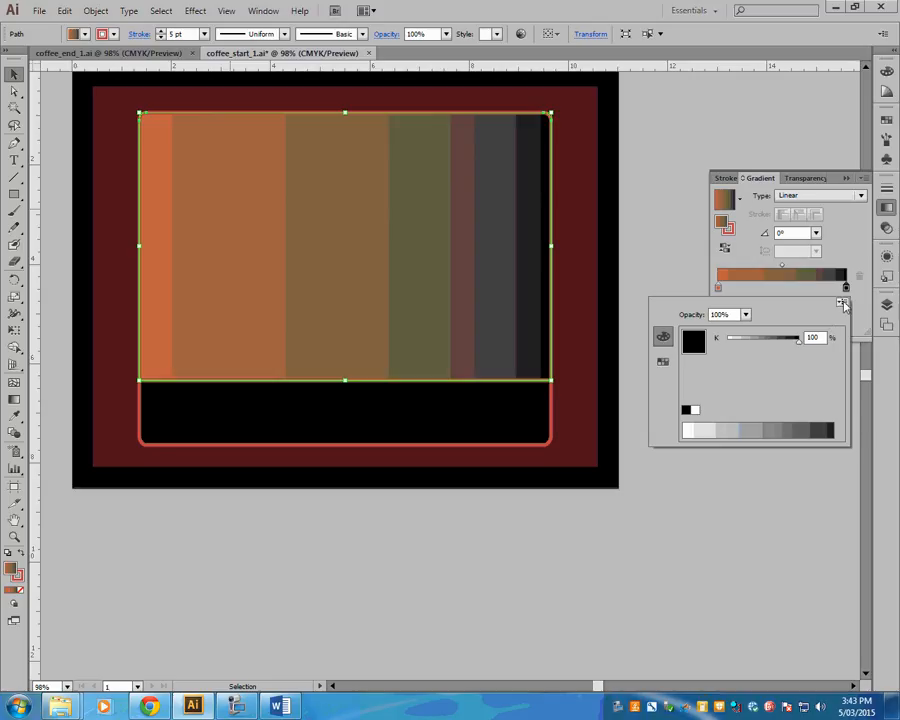
click(843, 303)
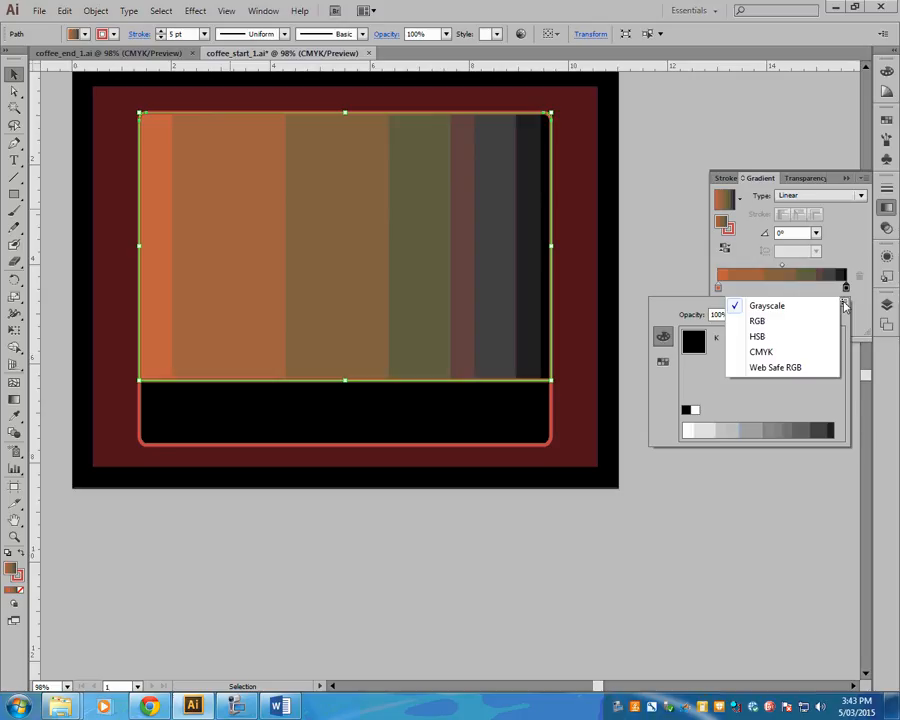
click(760, 352)
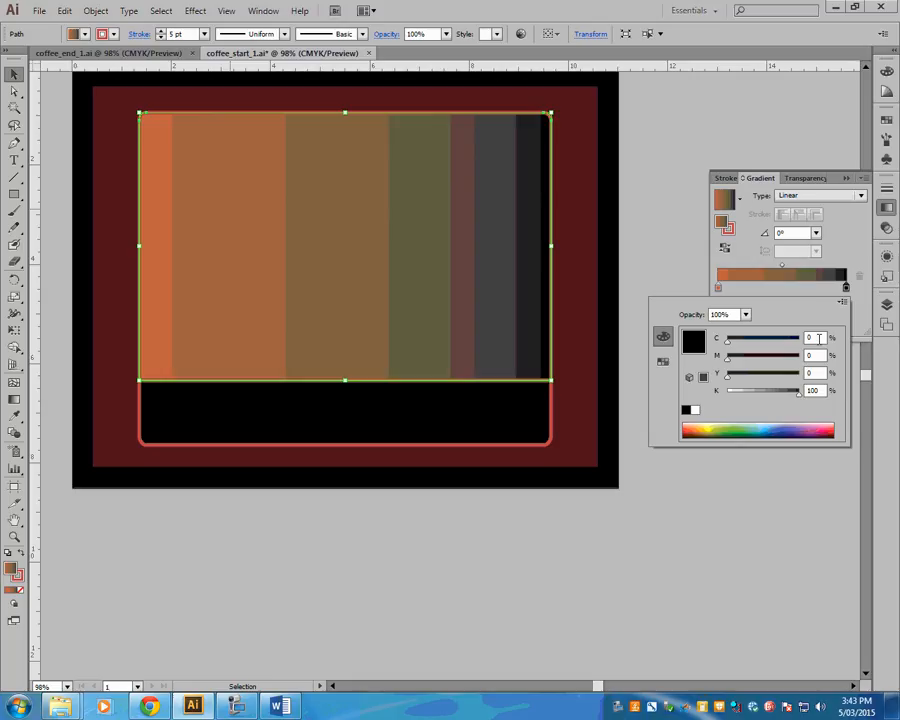
- Set the end stop's color to C 45, M 62, Y 82, K 44 and close its color settings
click(816, 338)
drag(816, 338, 806, 341)
text(45)
key(Tab)
text(62)
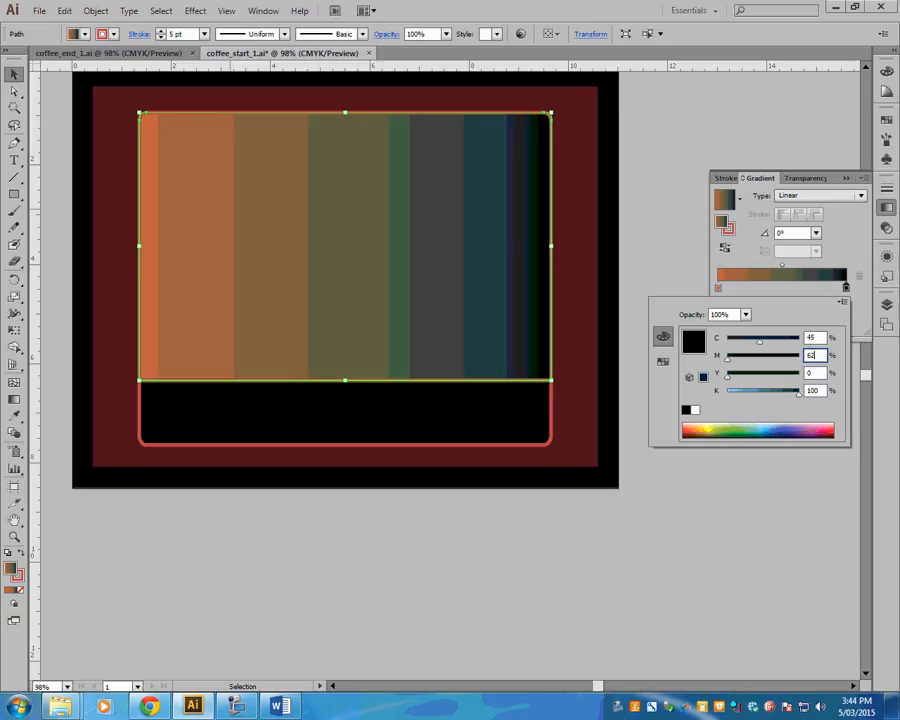
key(Tab)
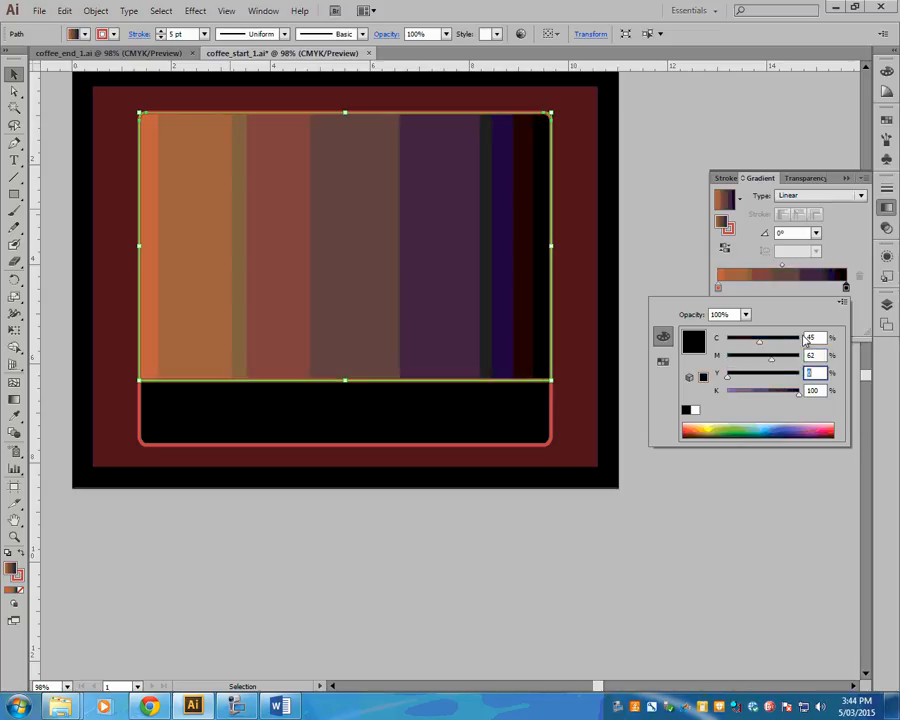
text(82)
key(Tab)
text(44)
key(Tab)
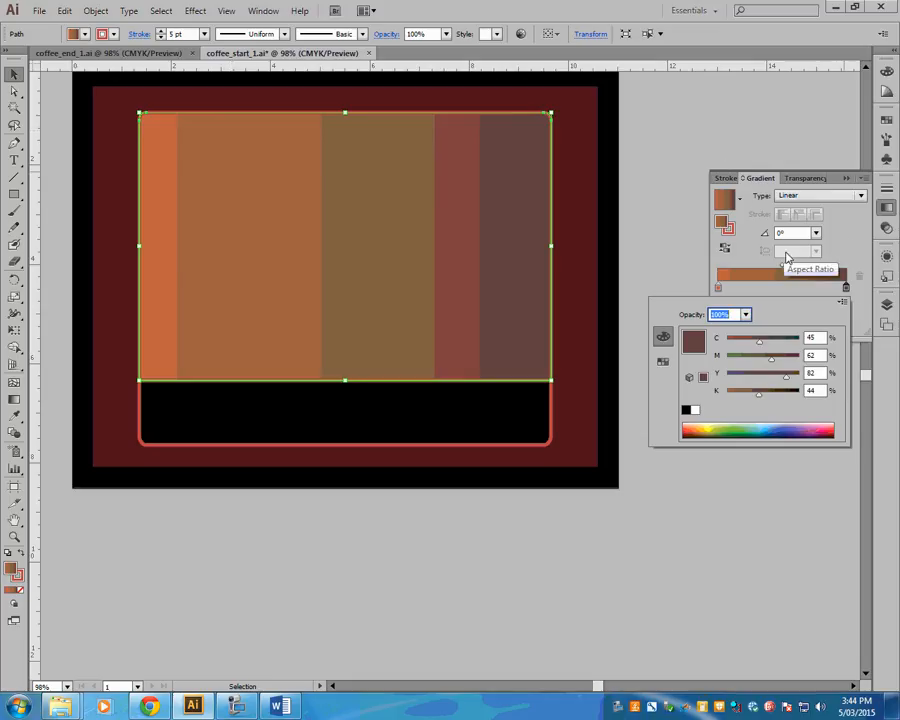
click(849, 229)
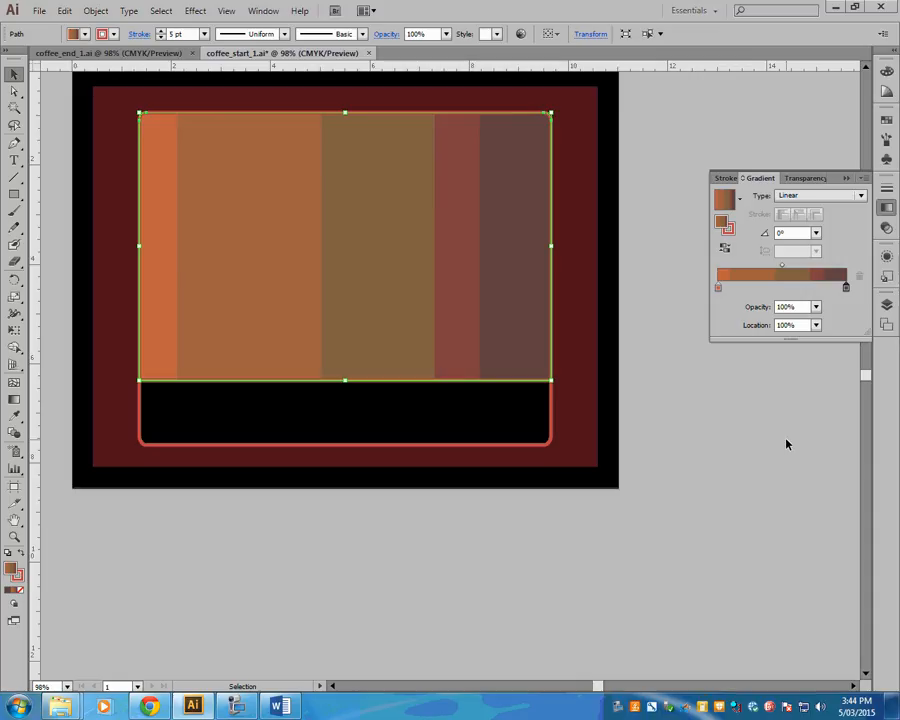
- Review the CMYK color settings of the gradient's end stop
double_click(846, 288)
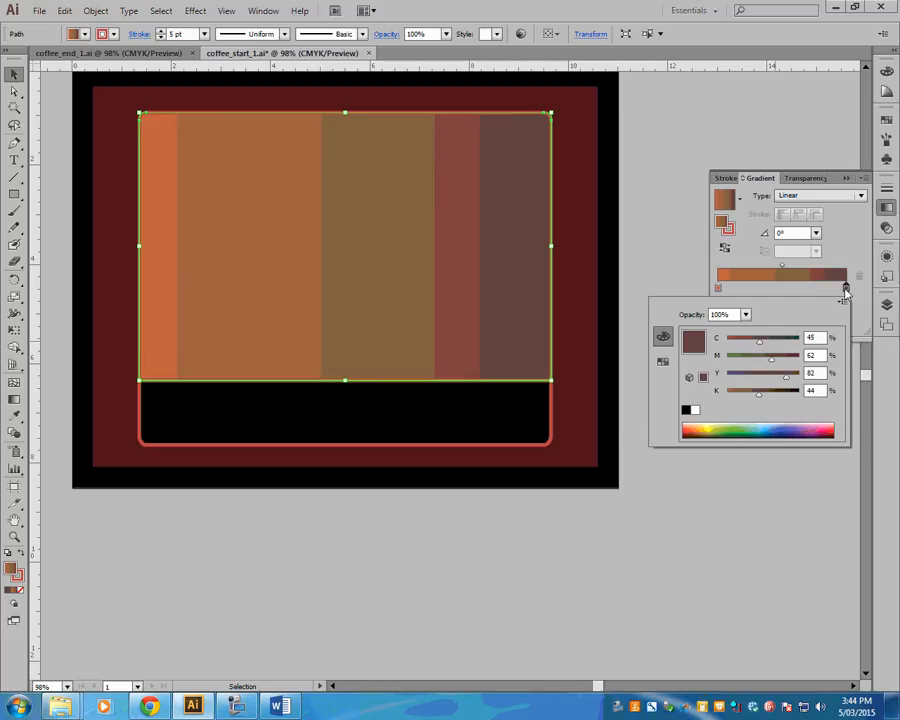
click(843, 233)
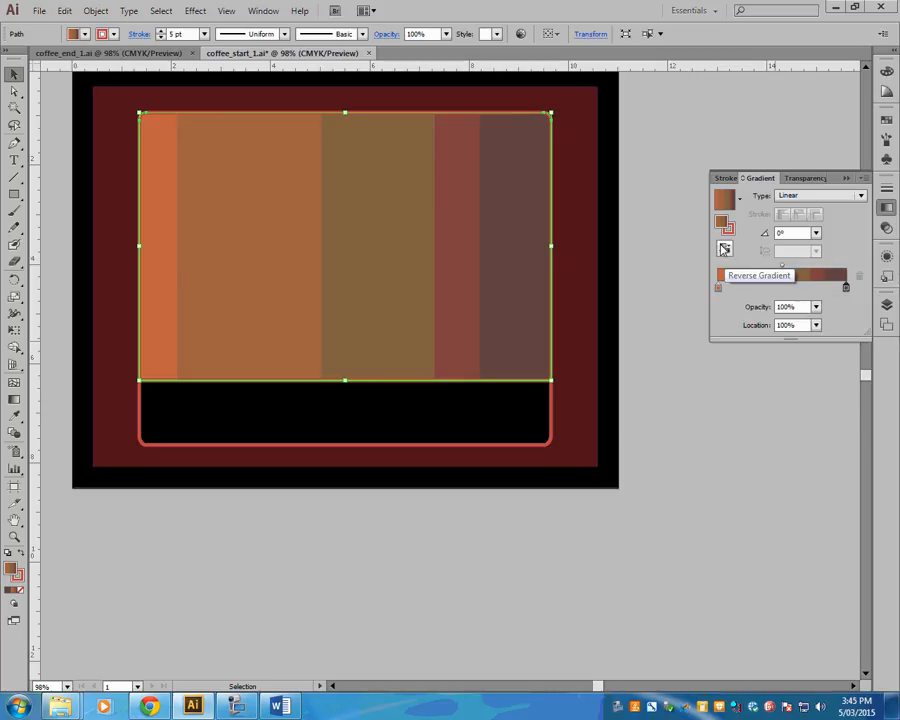
double_click(846, 287)
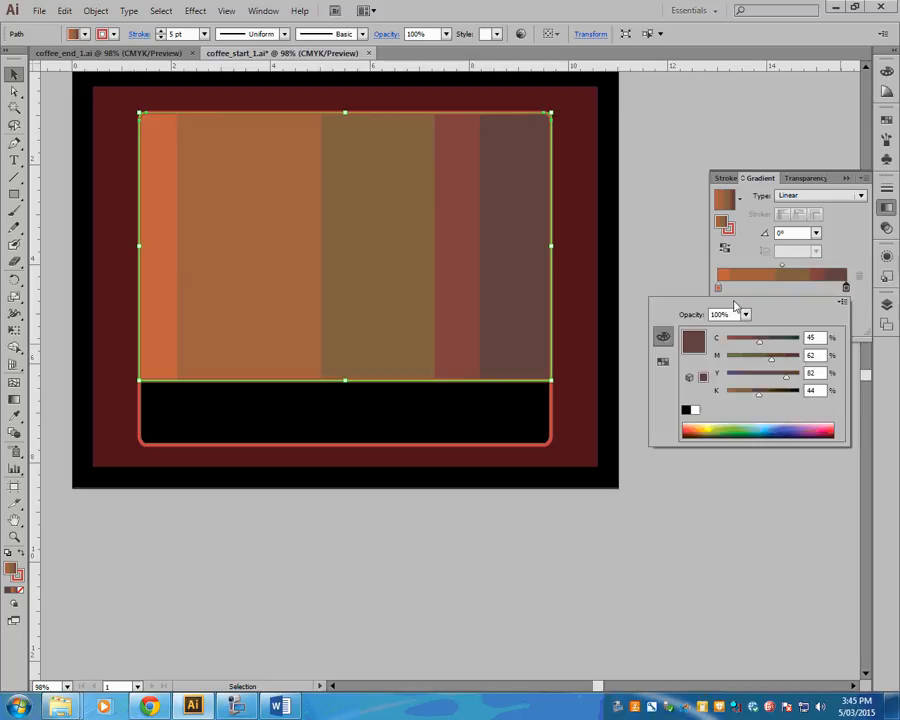
click(820, 254)
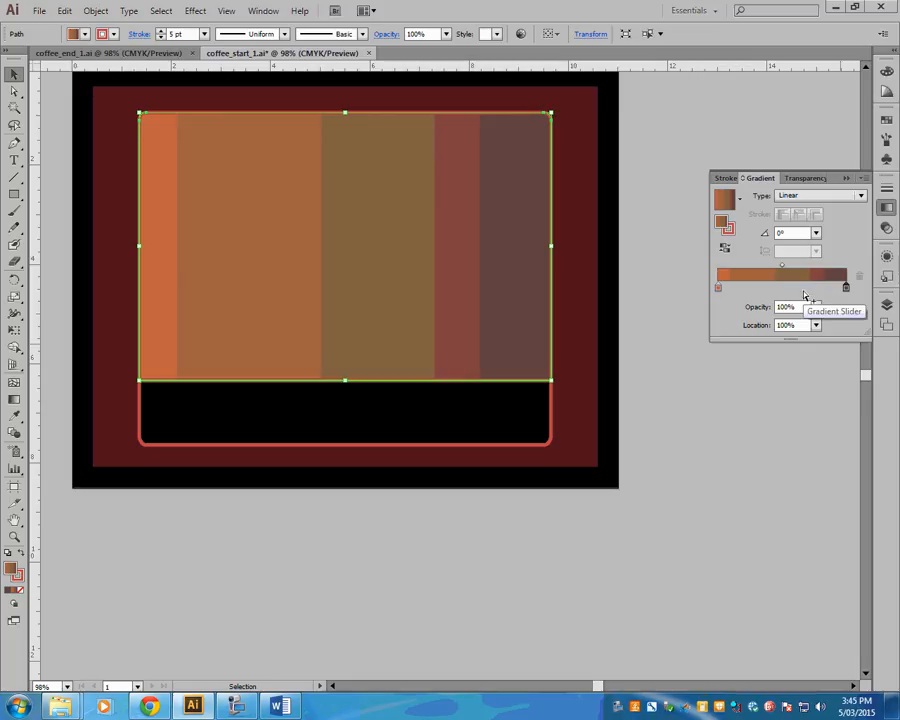
- Add a trial stop to the gradient between its two ends and remove it again
click(802, 288)
drag(802, 288, 797, 349)
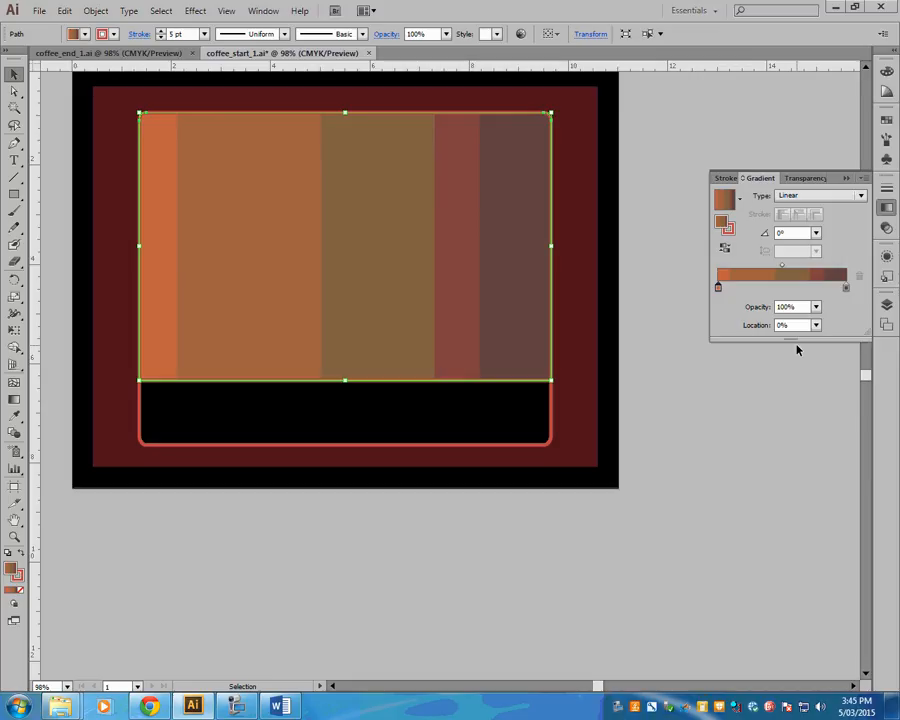
click(864, 179)
click(863, 221)
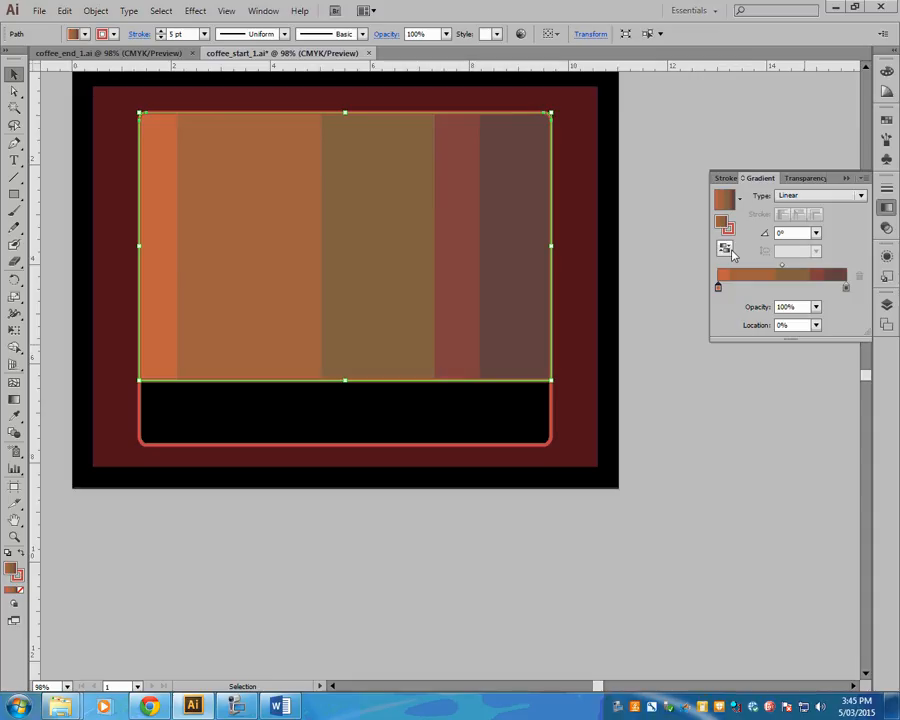
- Switch the gradient's end stop to the Grayscale color model and close its color settings
double_click(845, 288)
click(662, 362)
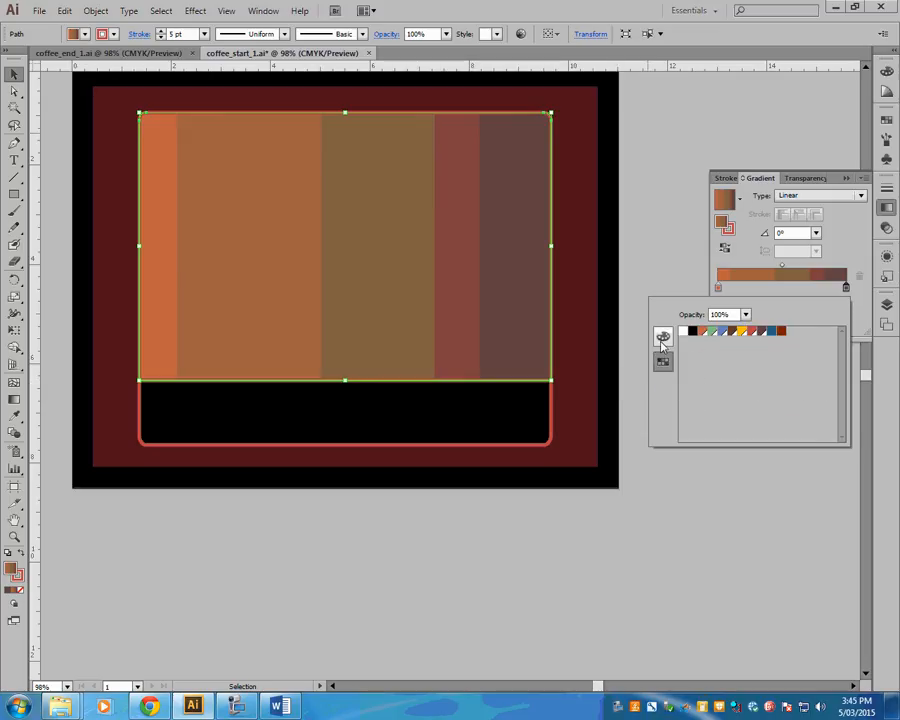
click(662, 339)
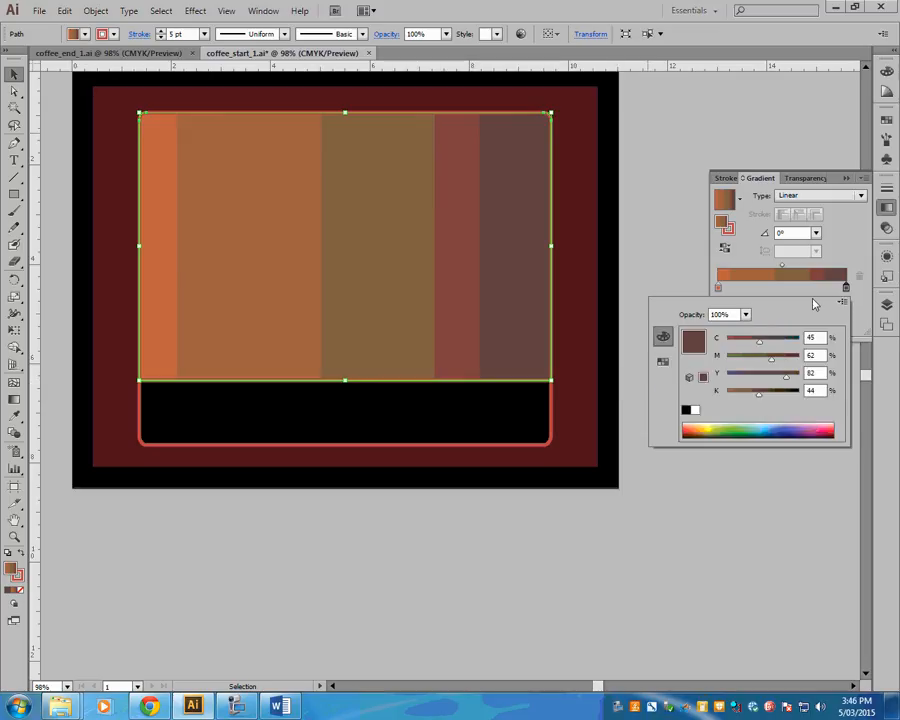
click(843, 302)
click(840, 305)
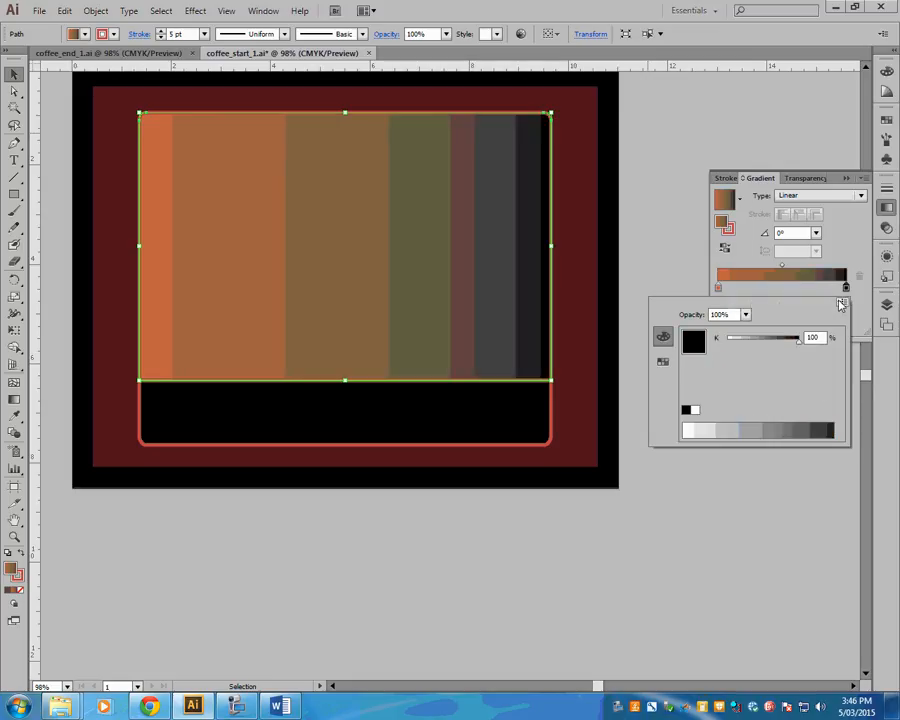
key(Escape)
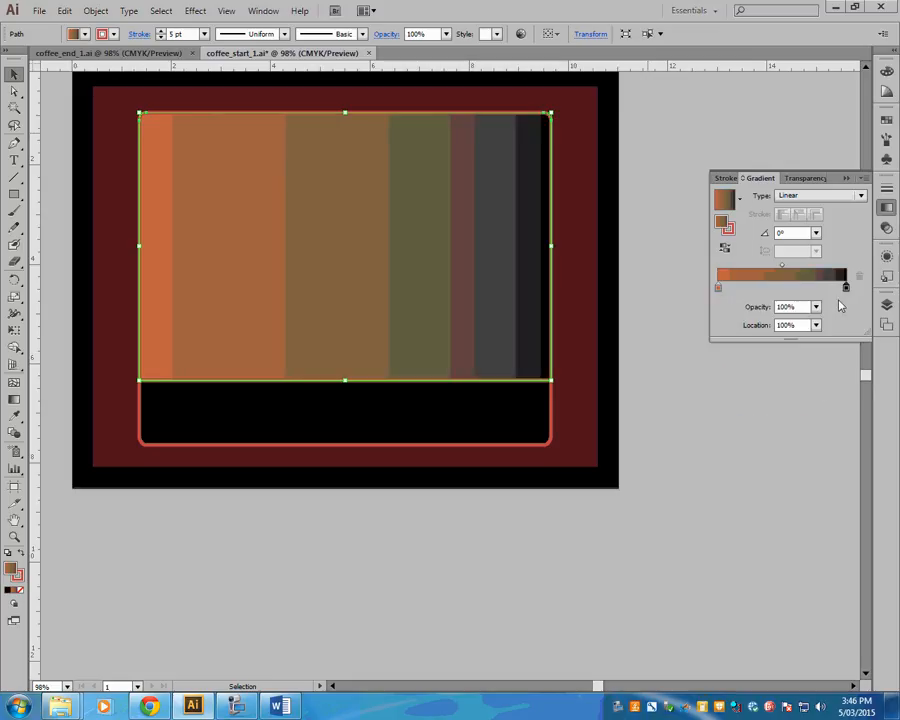
- Switch the gradient's end stop back to the CMYK color model with C 45, M 62, Y 82, K 44 and close its color settings
double_click(845, 287)
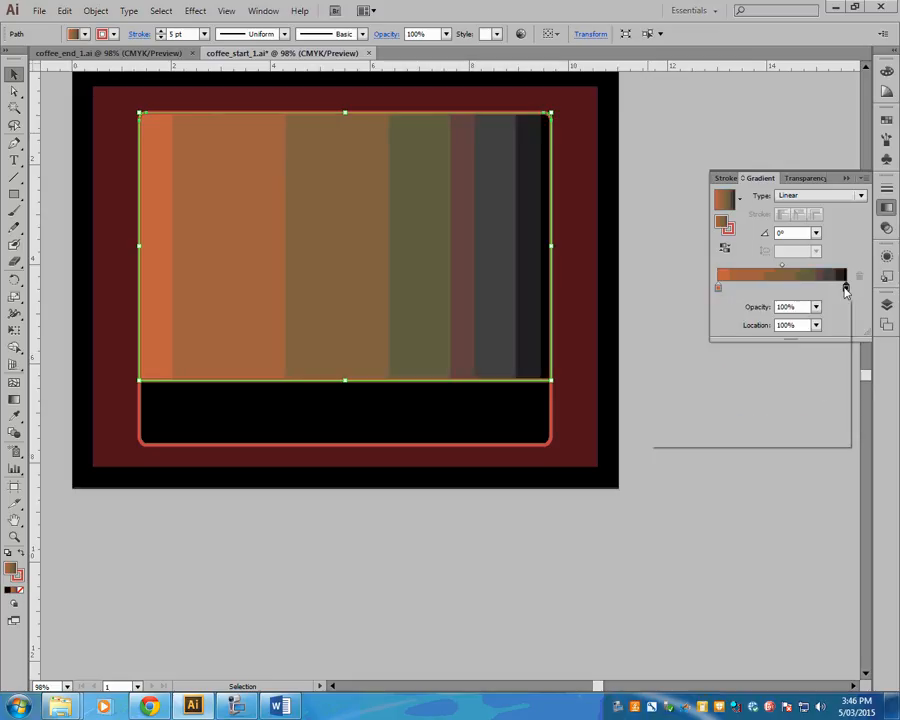
click(662, 362)
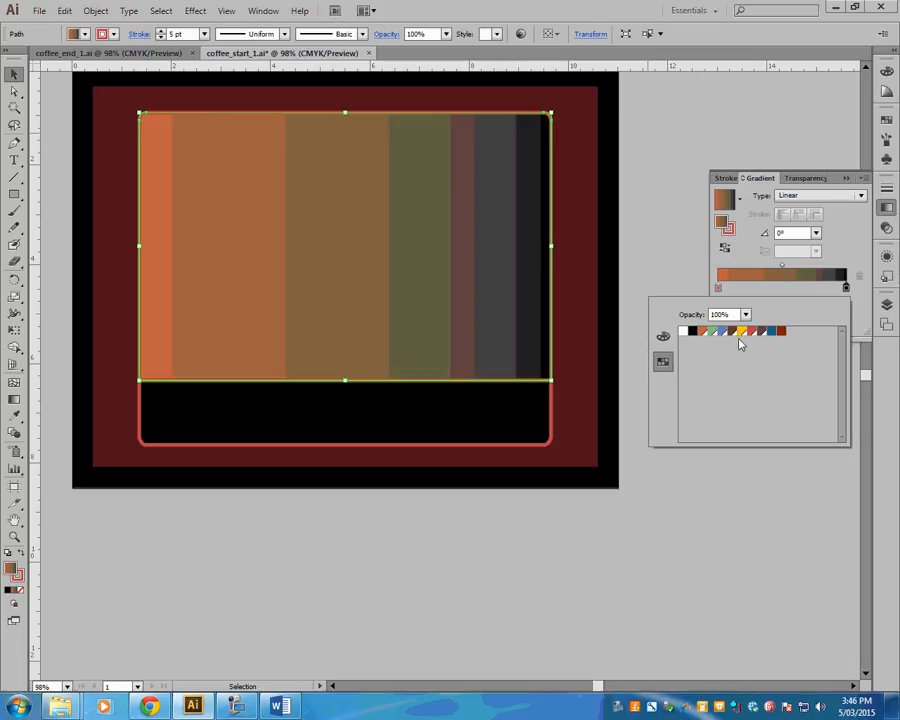
click(663, 337)
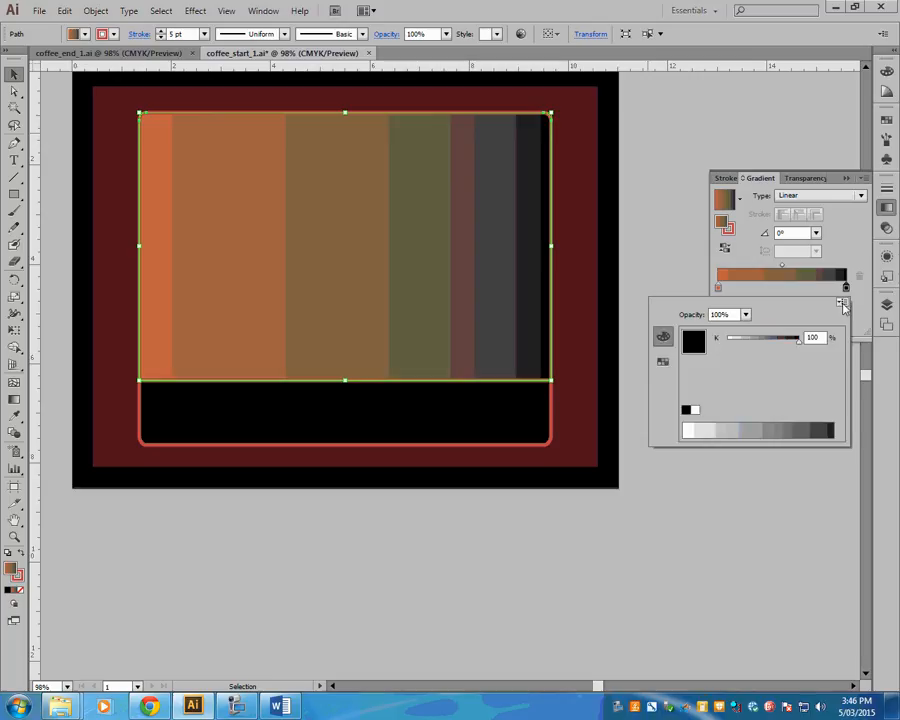
click(842, 302)
click(792, 352)
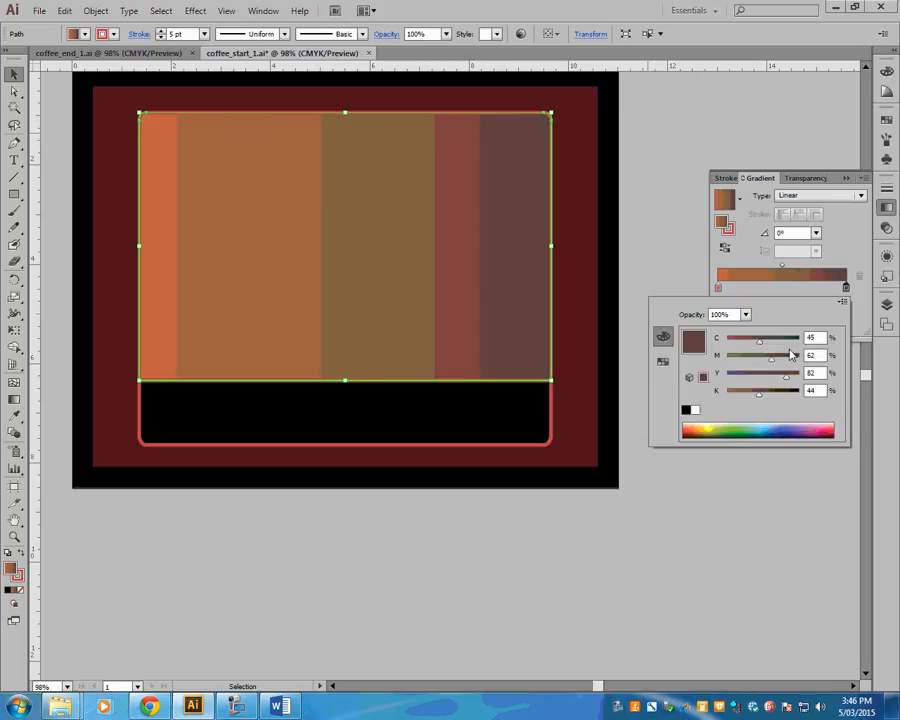
click(848, 233)
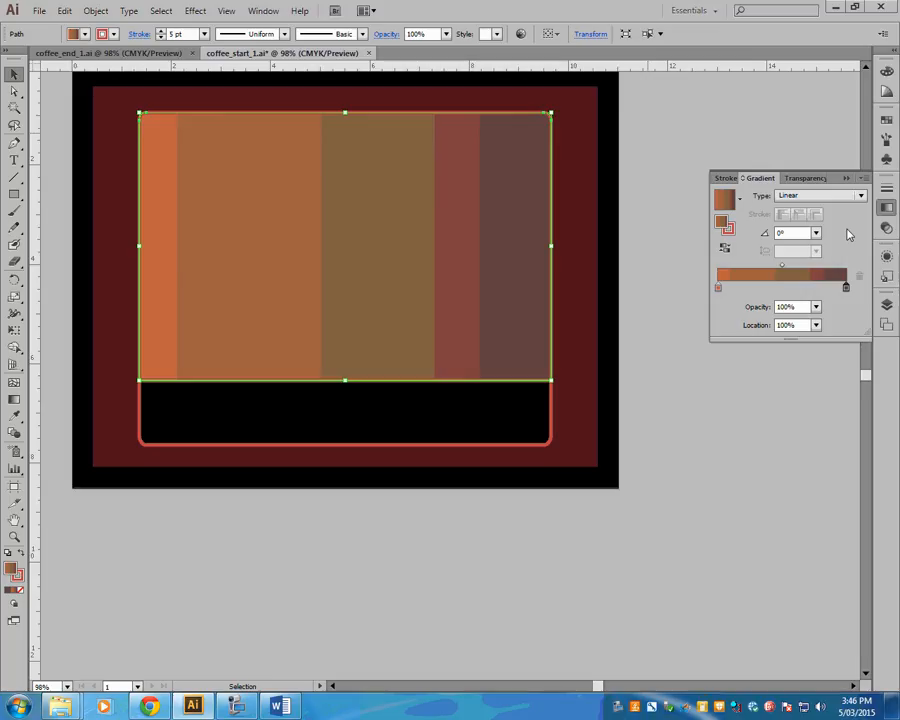
click(886, 122)
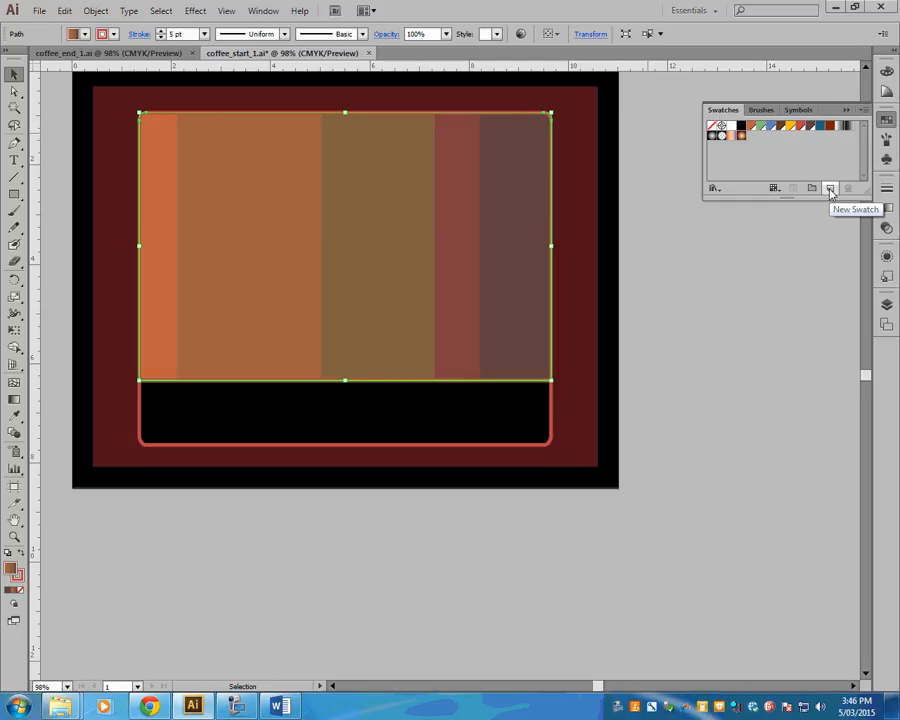
click(830, 189)
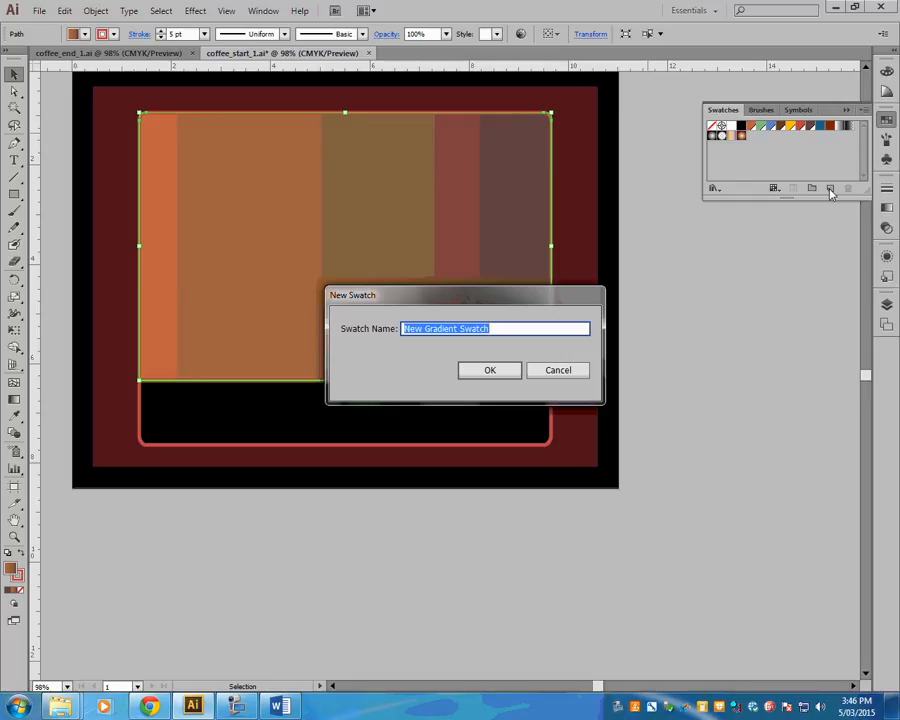
click(557, 370)
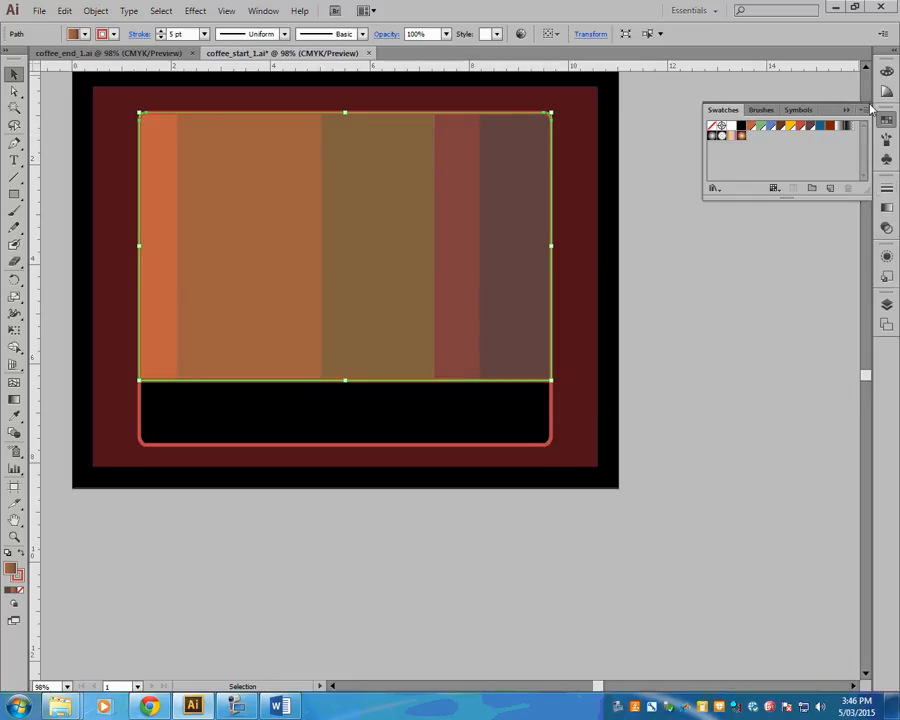
click(886, 207)
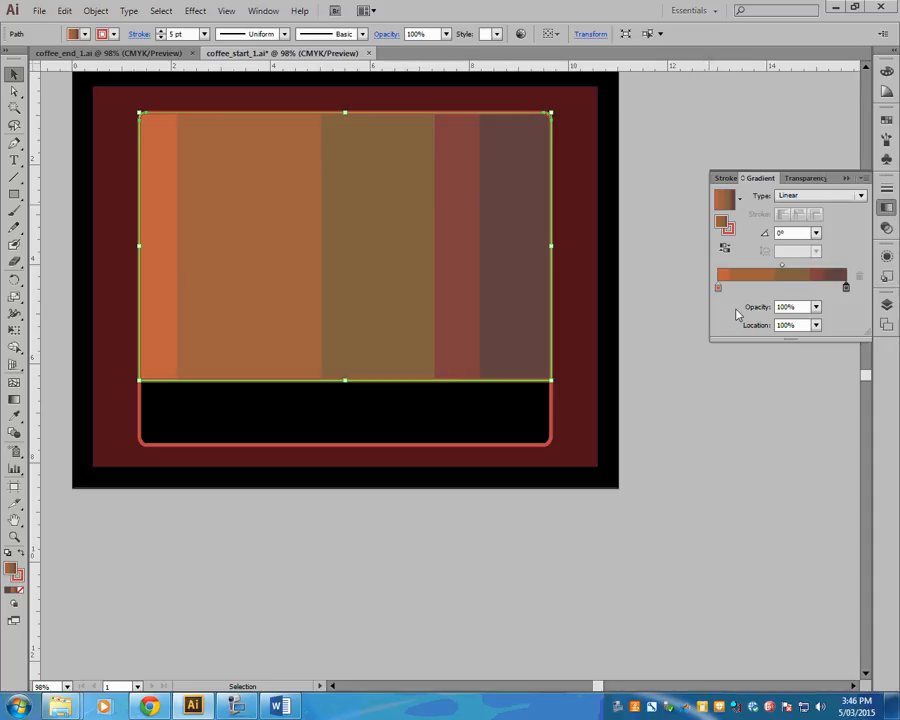
- Save the rectangle's gradient as a new swatch named "background"
click(885, 120)
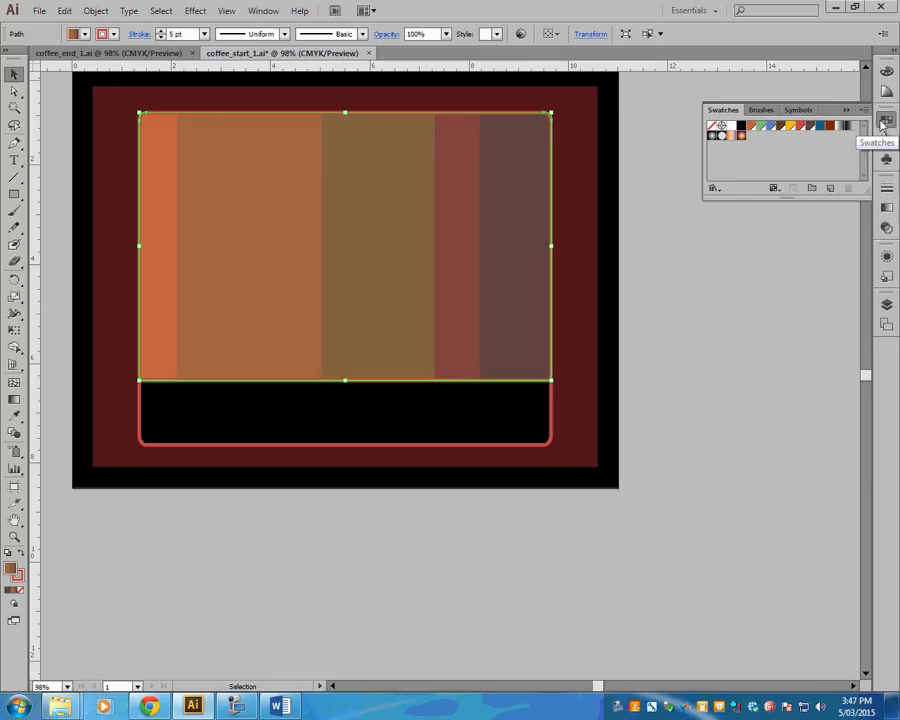
click(830, 190)
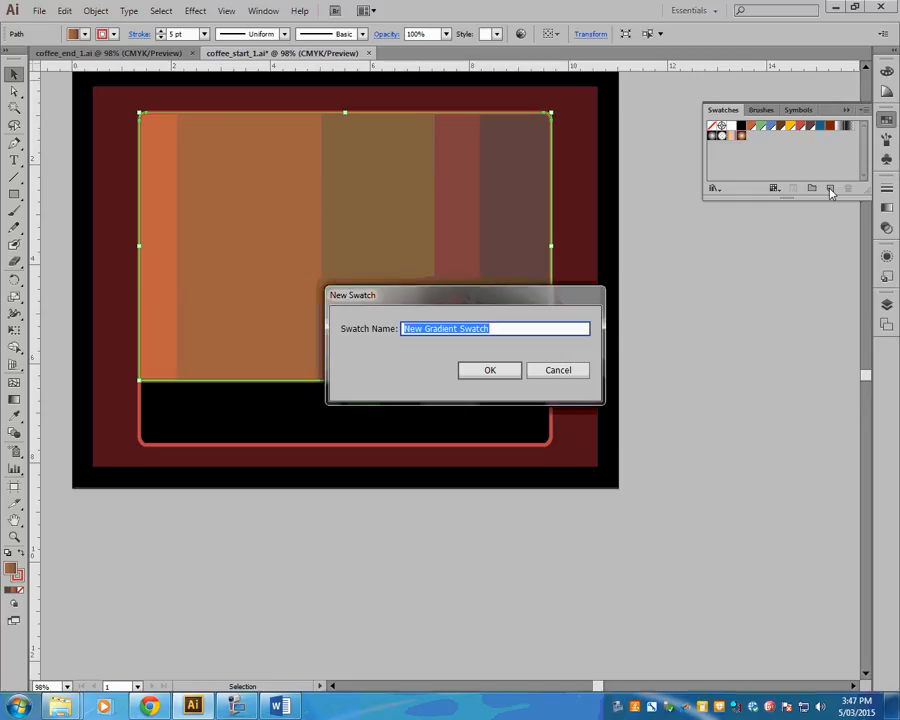
text(backg)
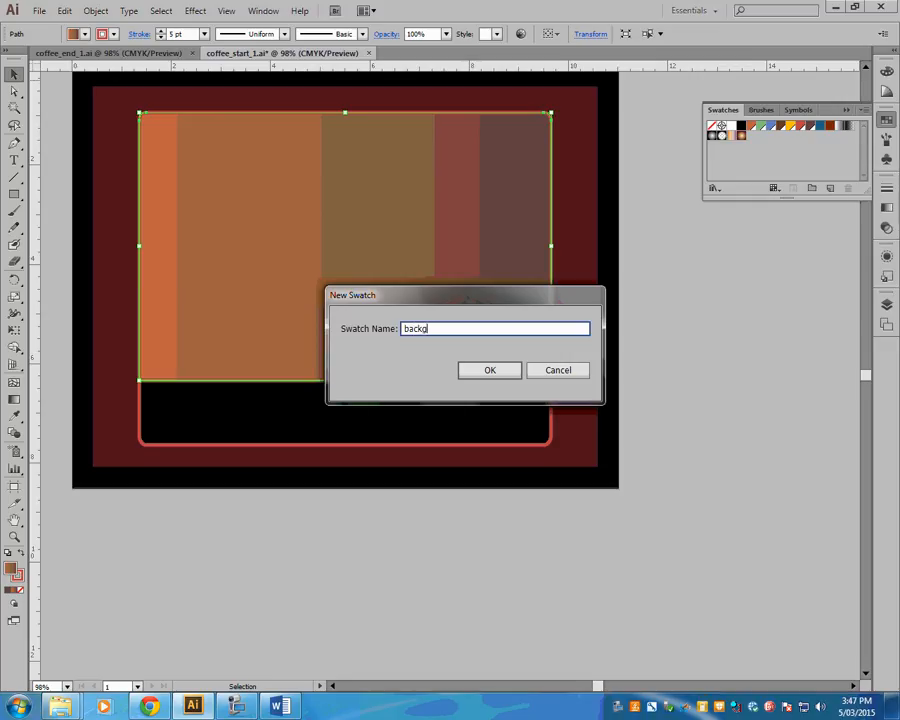
text(round)
click(511, 373)
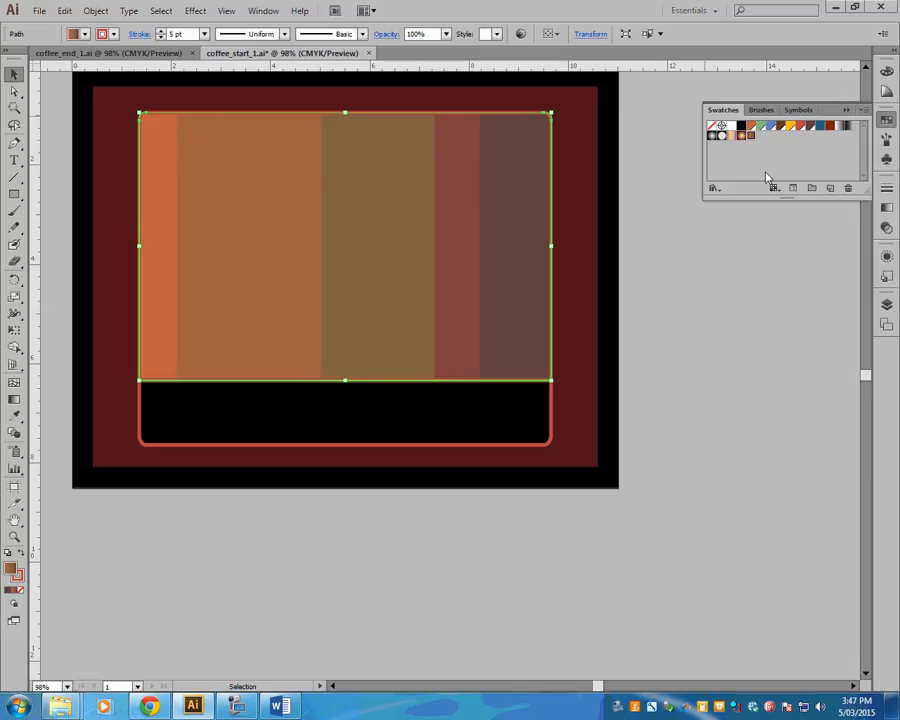
click(886, 207)
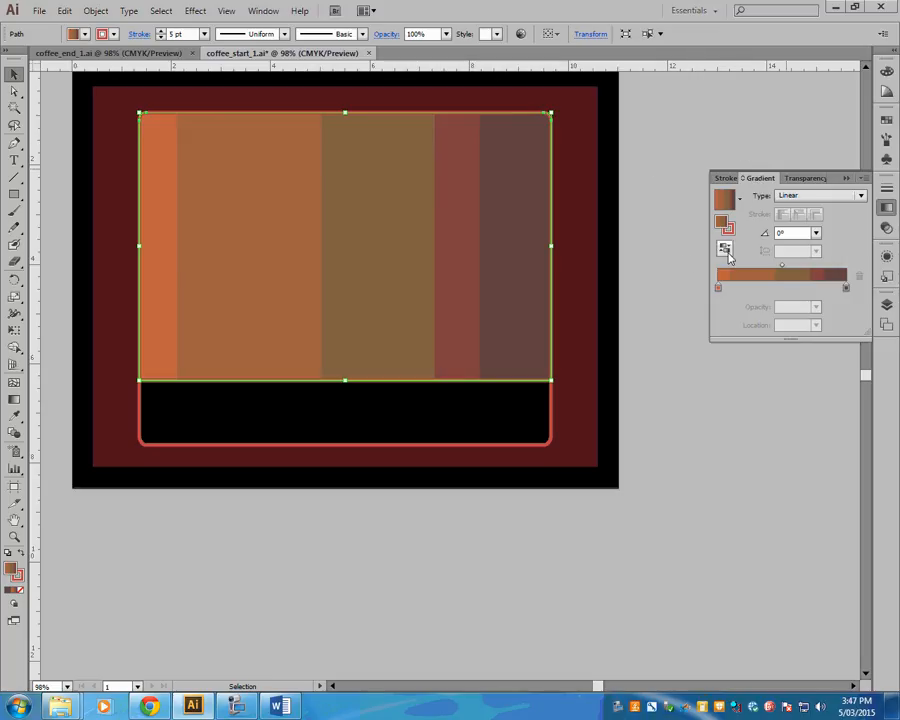
click(886, 119)
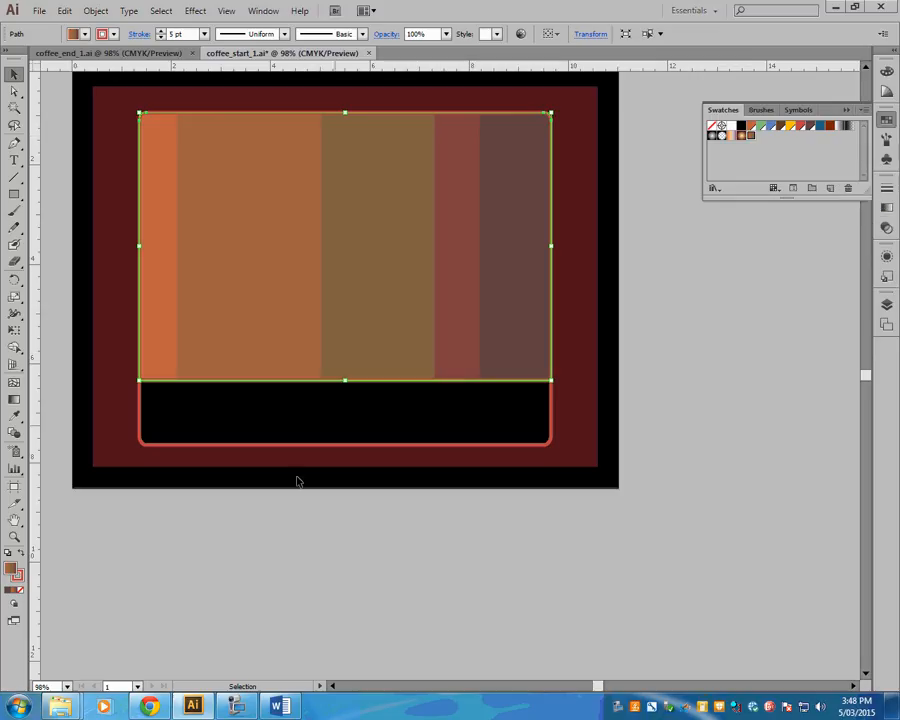
click(237, 705)
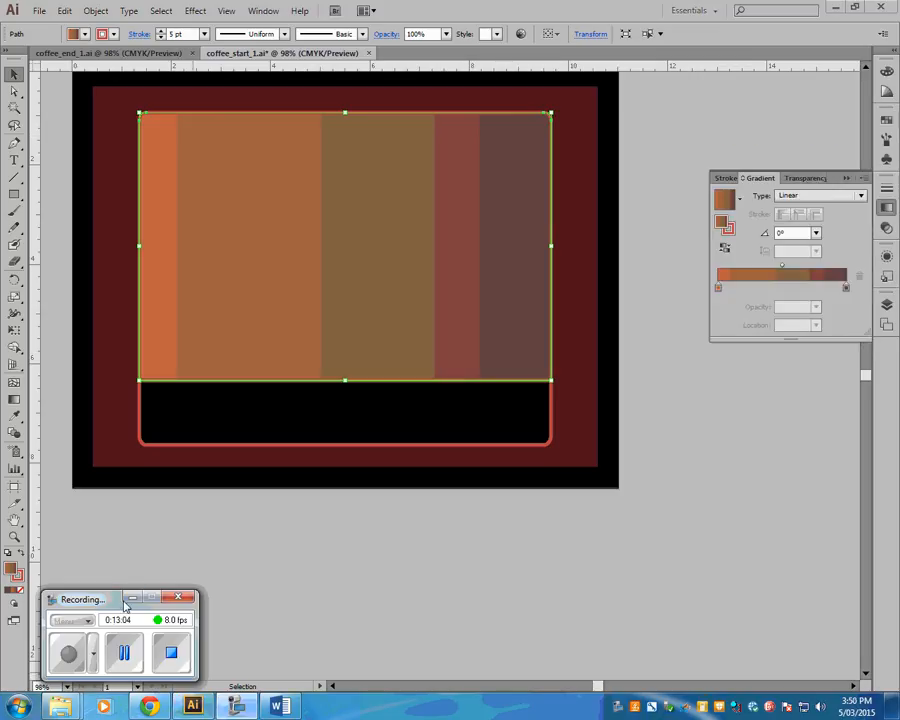
click(132, 597)
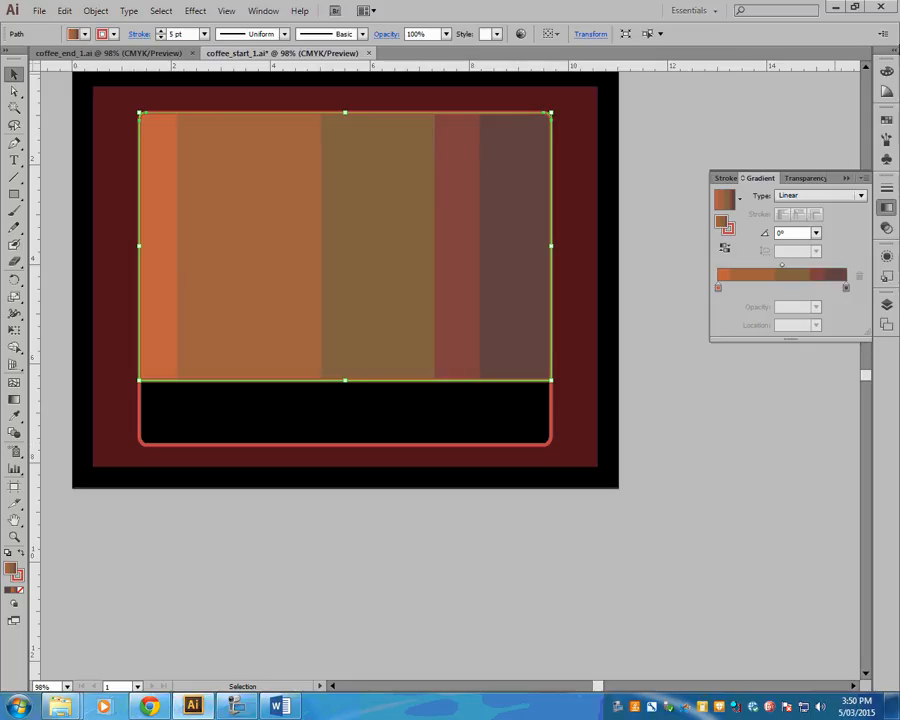
- Filter the document's swatches to show only gradient swatches
click(886, 121)
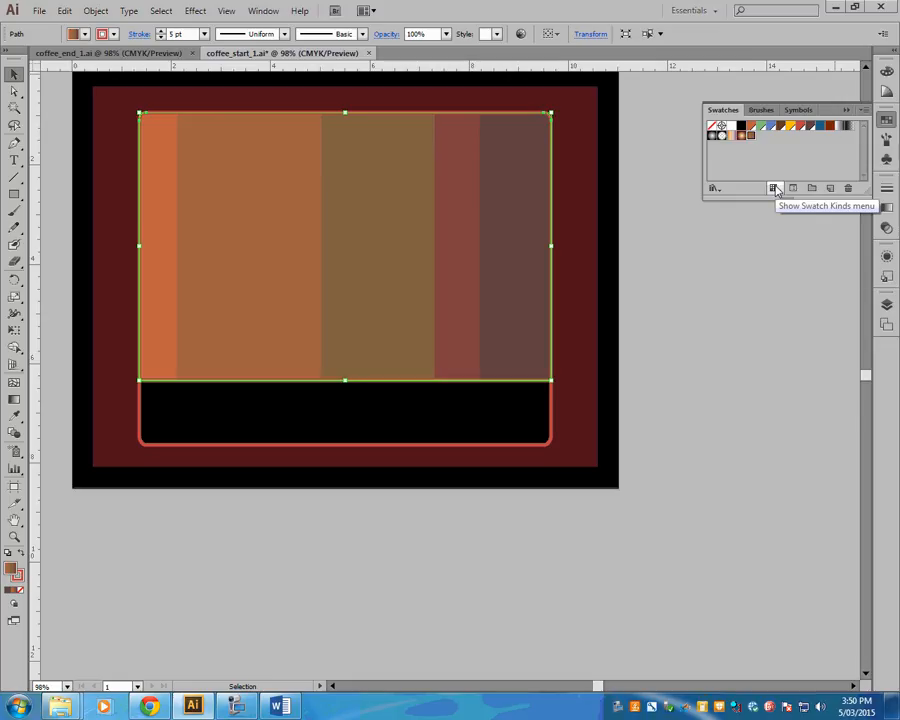
click(775, 189)
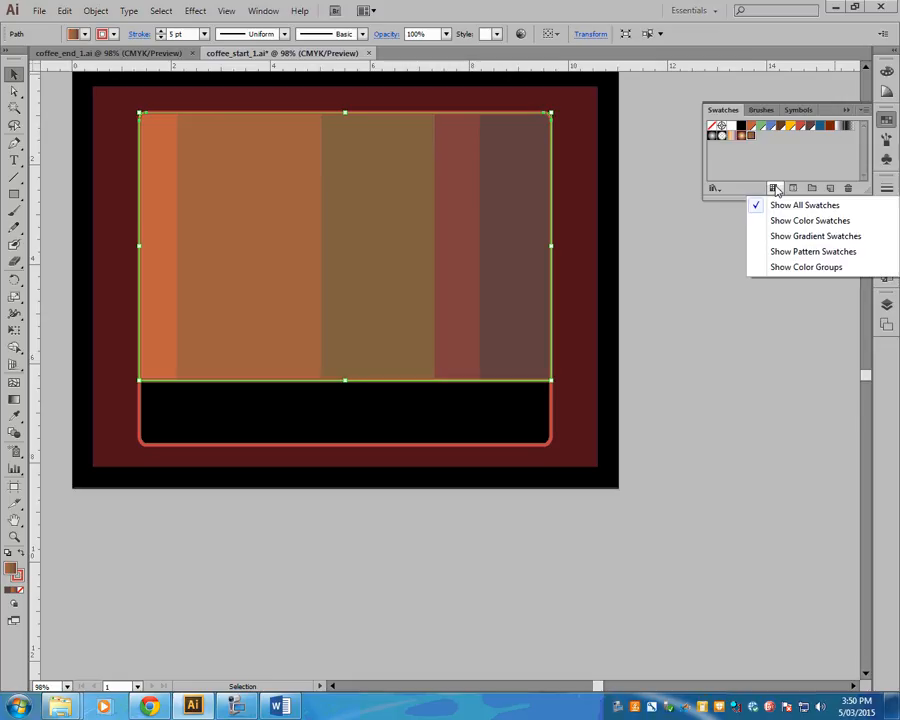
click(806, 237)
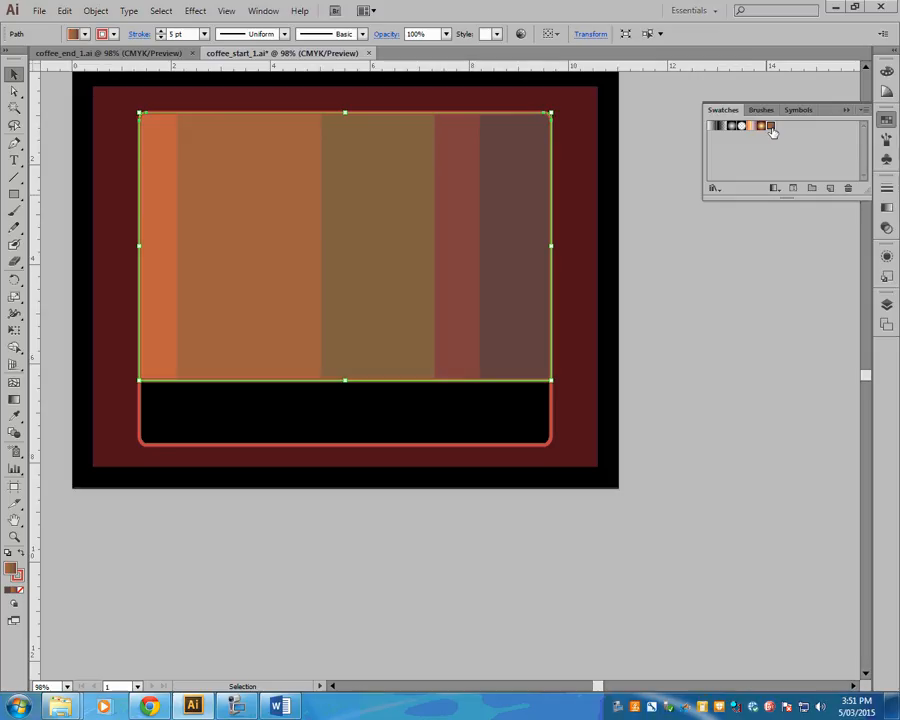
- Compare the rectangle with the background gradient in coffee_end_1 and return to coffee_start_1
click(95, 52)
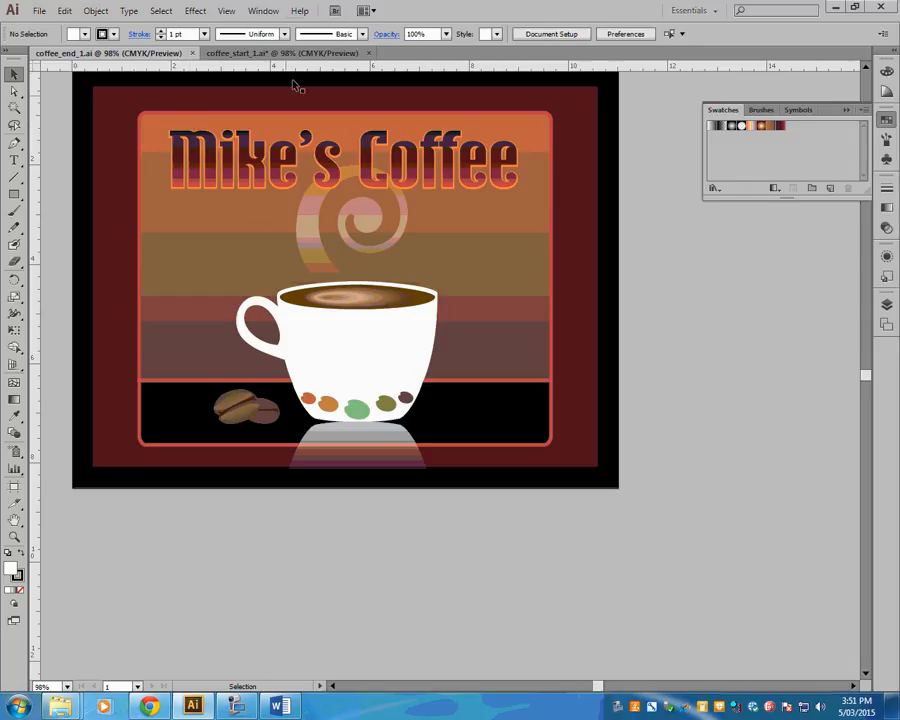
click(280, 52)
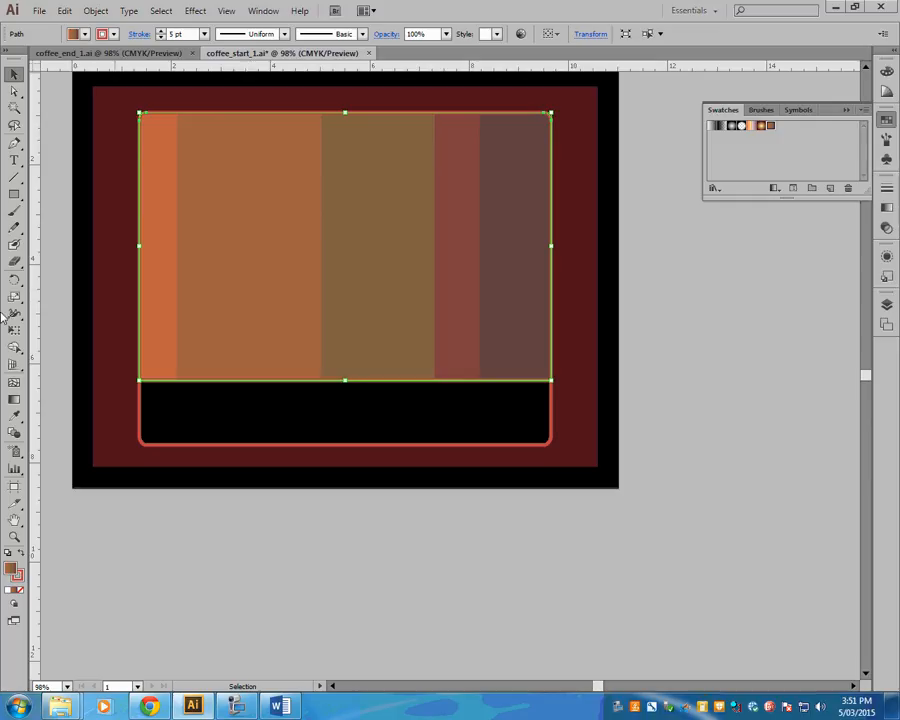
- With the Gradient tool, review the end stop's color on the rectangle and shift the gradient's midpoint slightly toward the orange end
click(14, 401)
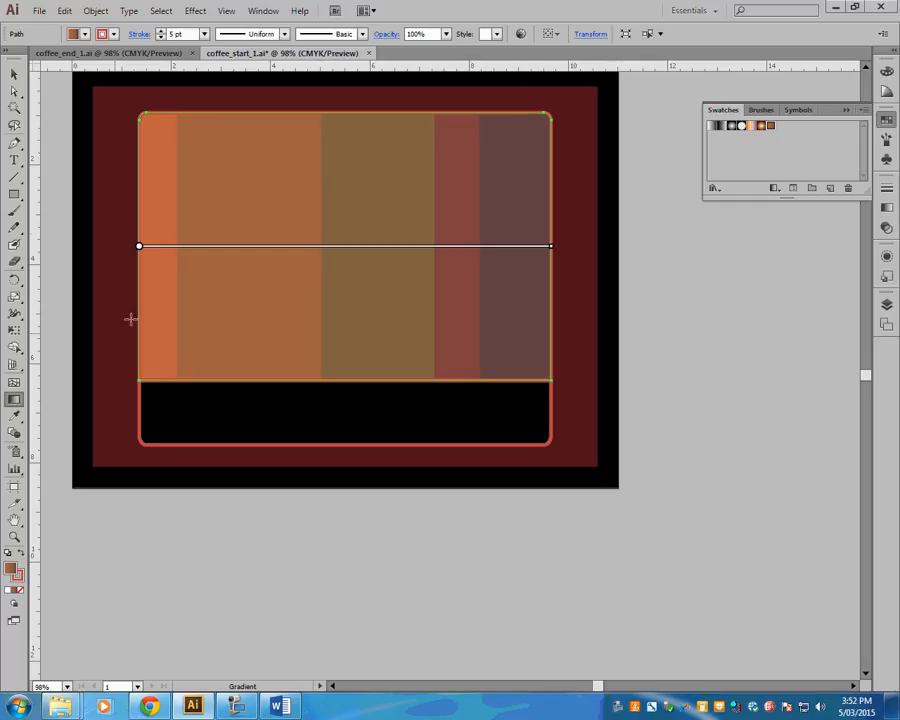
click(289, 249)
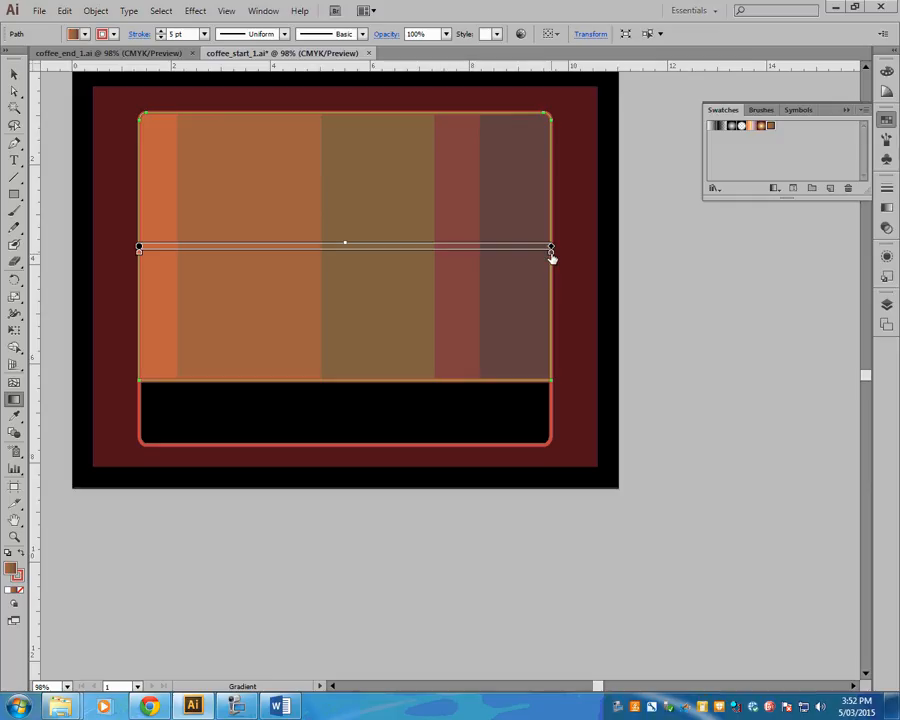
double_click(550, 254)
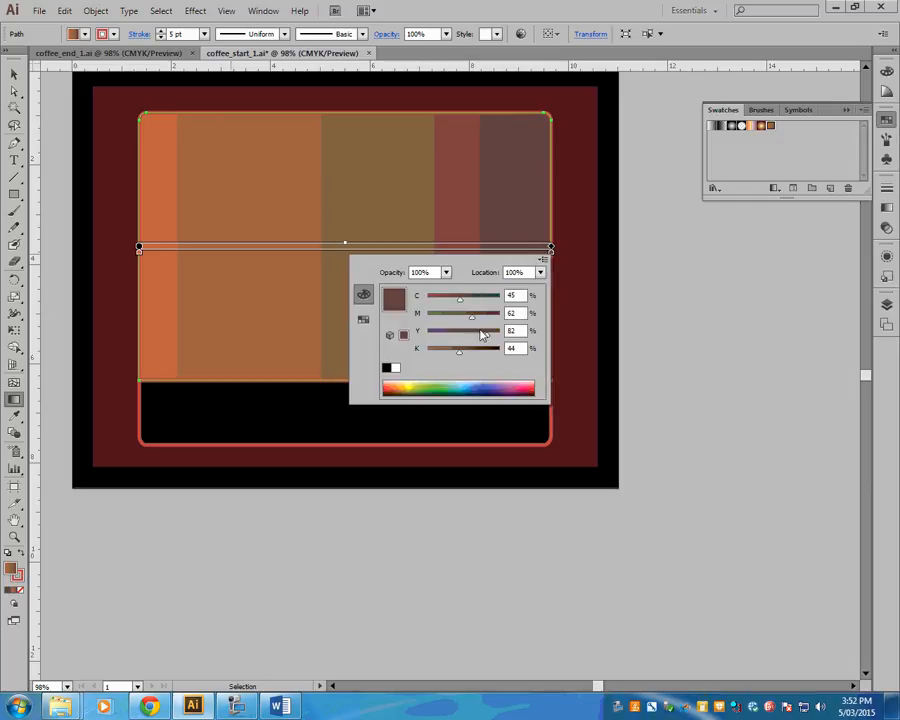
click(550, 255)
mouse_move(397, 252)
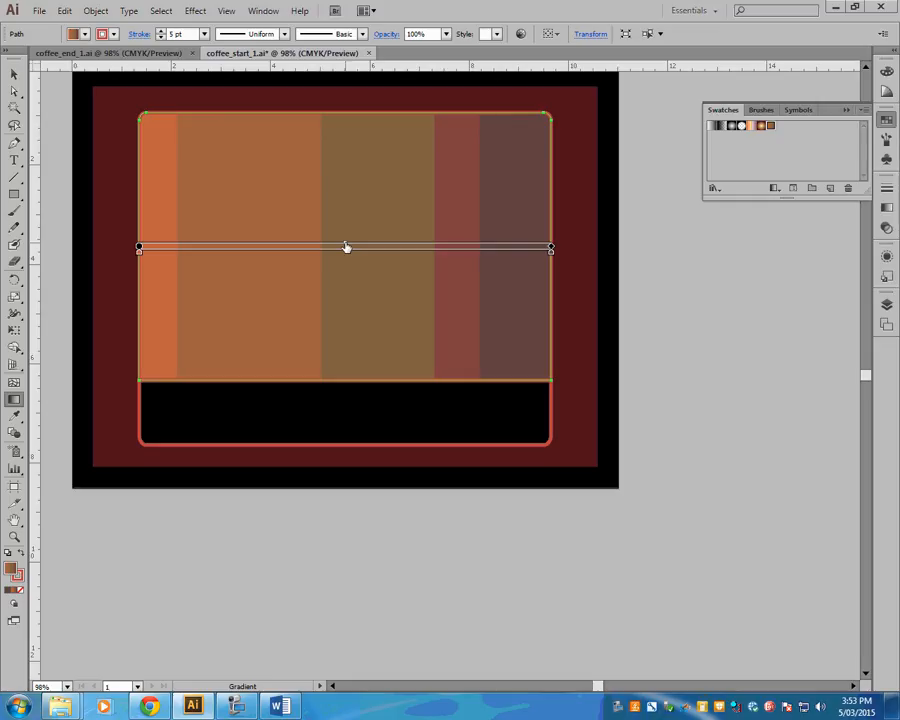
drag(346, 246, 342, 234)
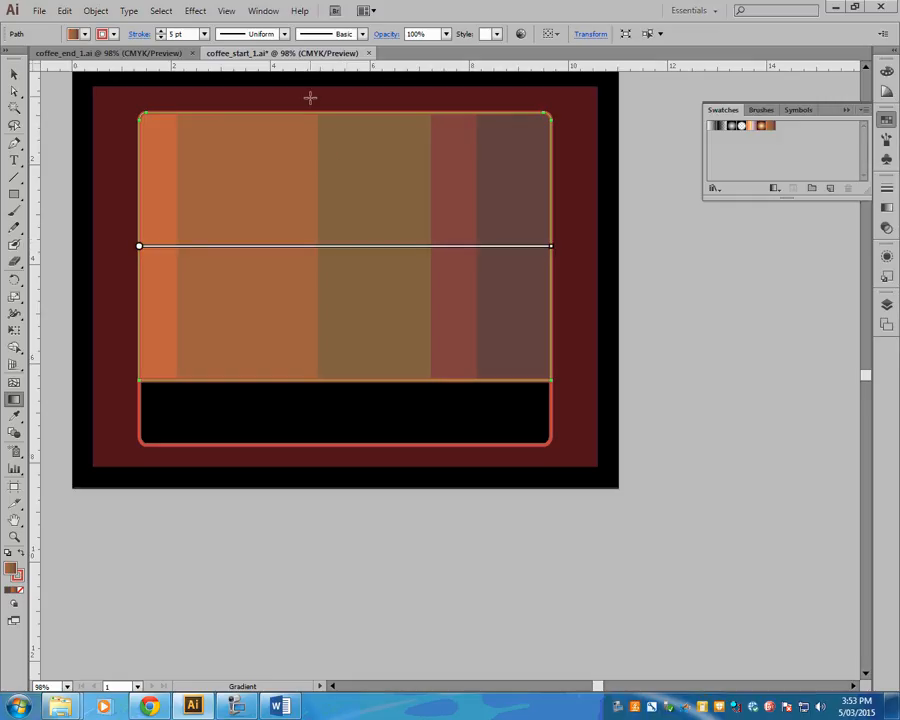
- Try a very short horizontal gradient at the rectangle's upper edge, undo it, and check the gradient direction in coffee_end_1
mouse_move(342, 111)
mouse_down()
mouse_move(342, 336)
mouse_move(337, 112)
mouse_up()
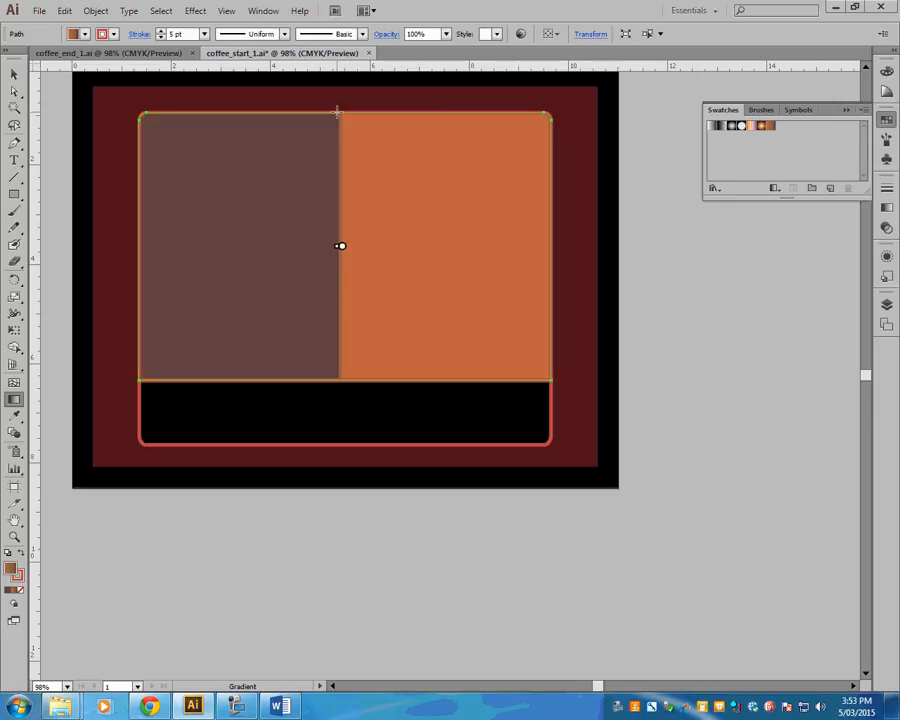
key(ctrl+z)
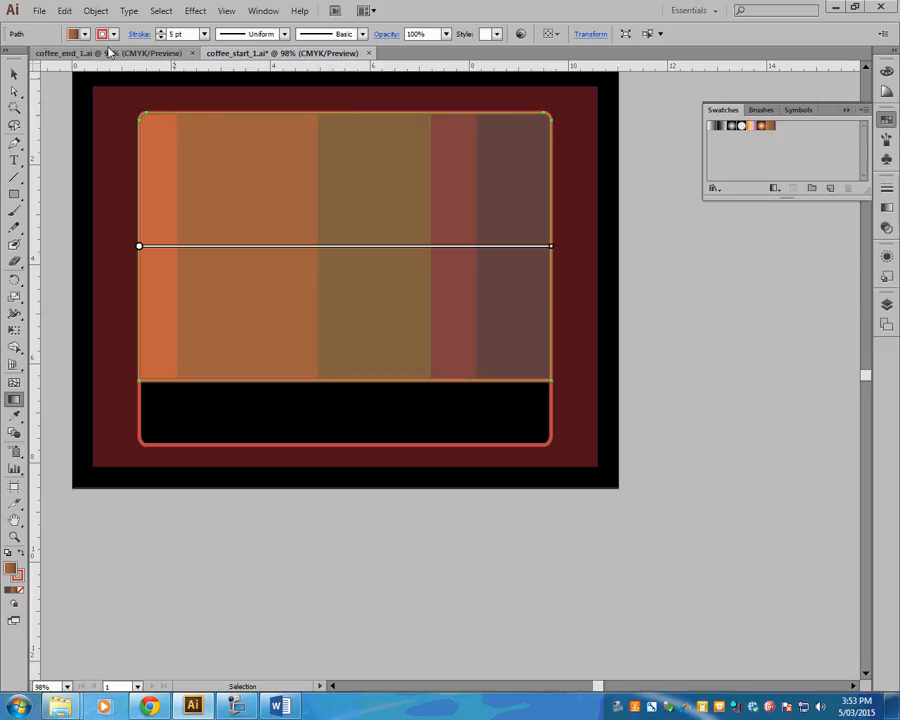
click(140, 54)
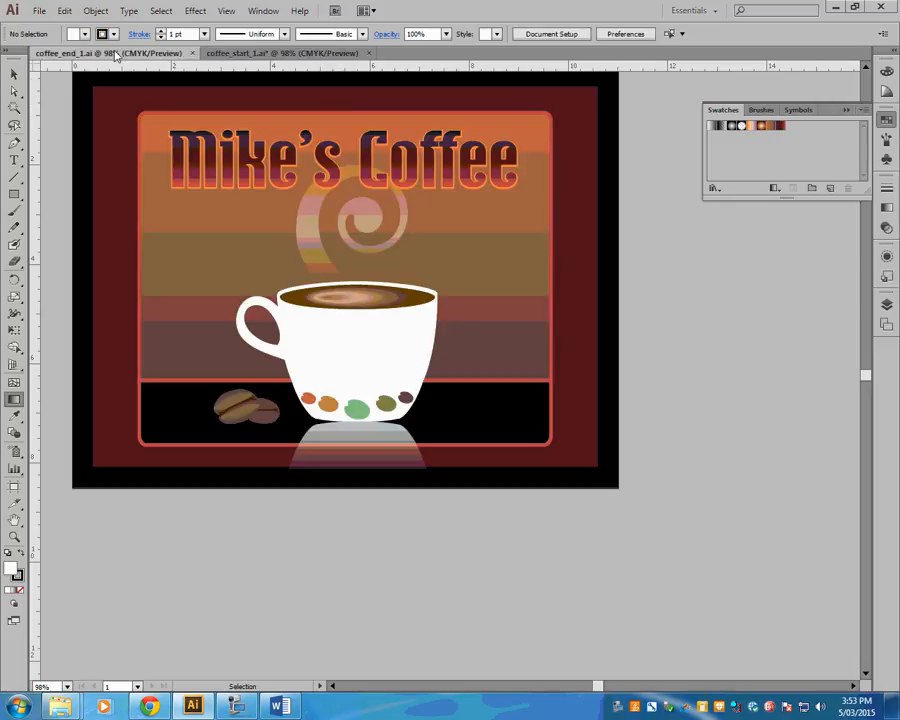
click(258, 54)
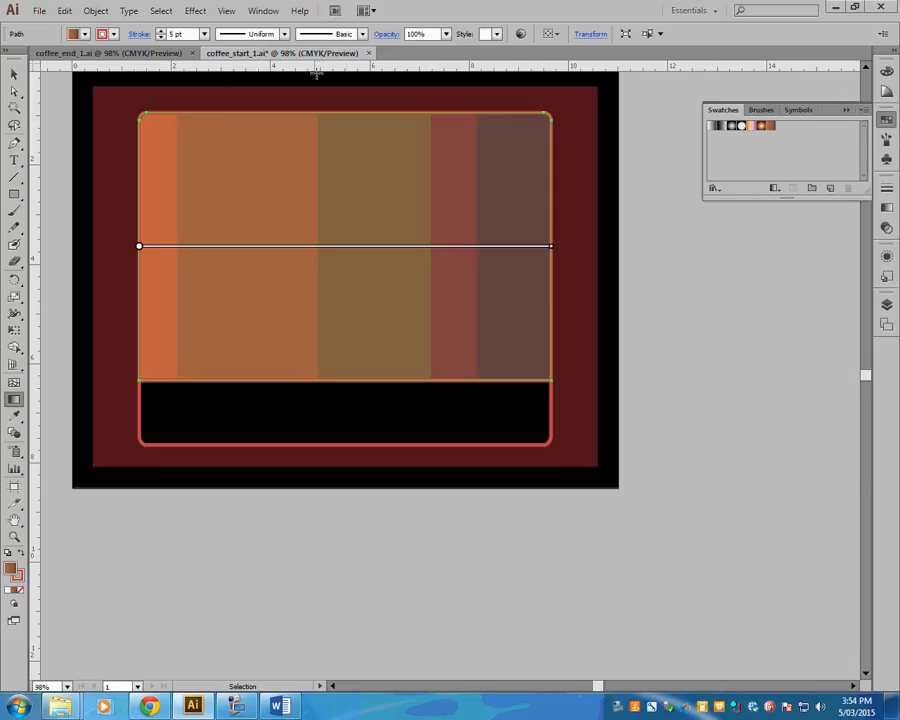
- Try a vertical gradient from the rectangle's upper to its lower edge and a diagonal one, undoing each
drag(340, 114, 340, 384)
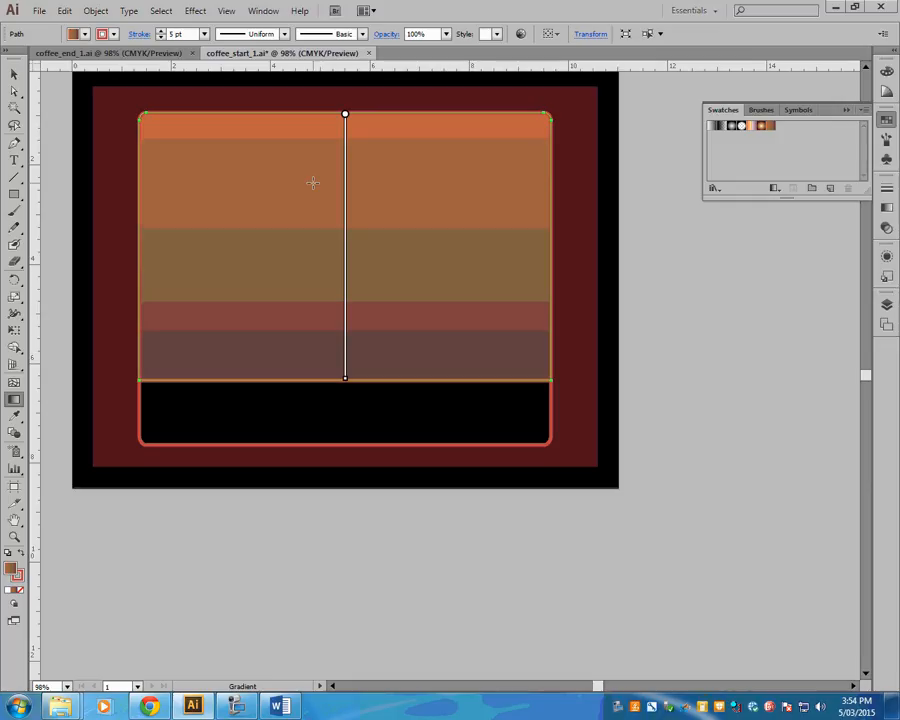
key(ctrl+z)
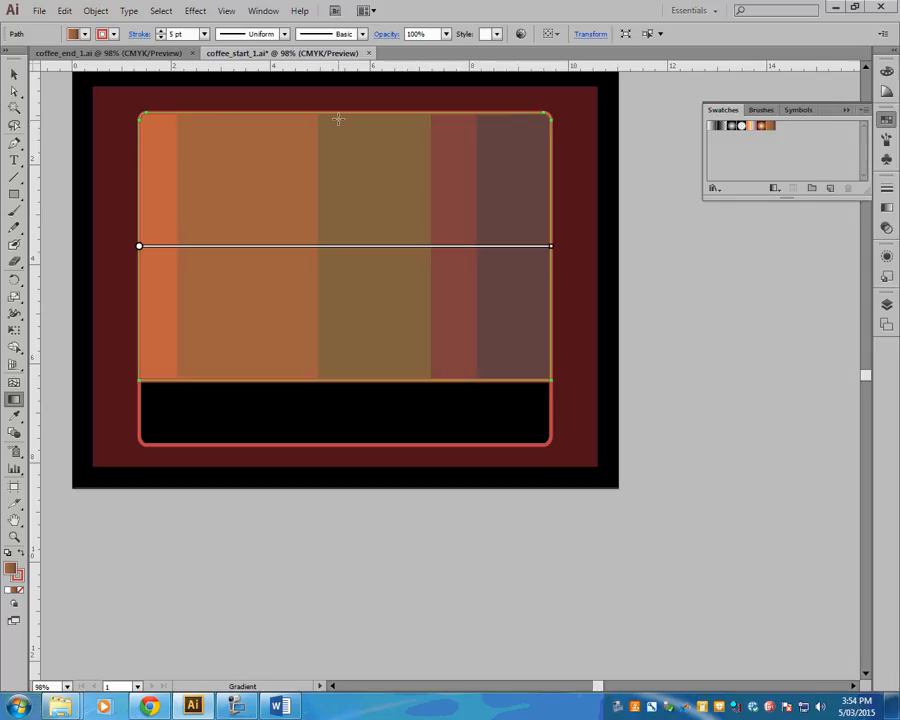
mouse_move(336, 114)
mouse_down()
mouse_move(335, 173)
mouse_move(370, 203)
mouse_move(458, 188)
mouse_move(422, 245)
mouse_move(263, 273)
mouse_move(421, 288)
mouse_move(520, 261)
mouse_move(440, 281)
mouse_move(260, 284)
mouse_move(504, 316)
mouse_move(428, 352)
mouse_move(457, 393)
mouse_move(452, 386)
mouse_up()
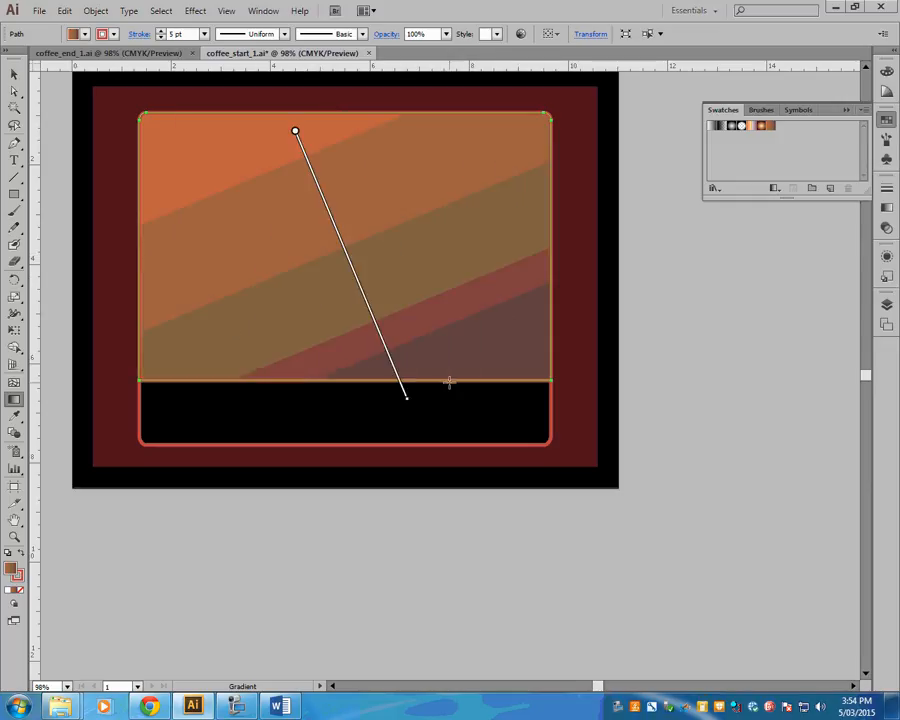
key(ctrl+z)
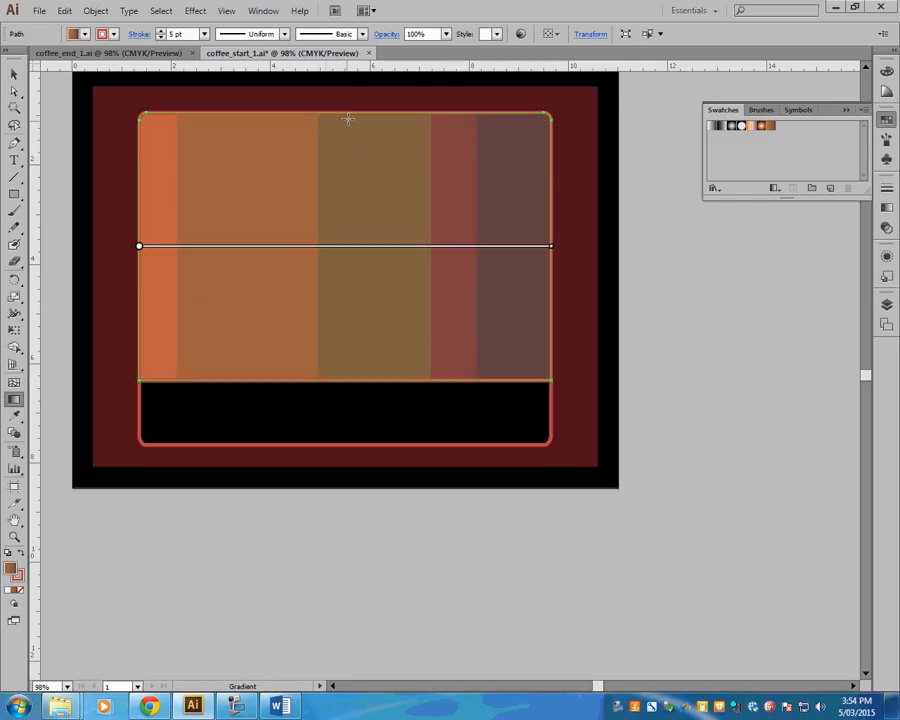
- Try a vertical, a corner-to-corner and several steeper diagonal gradients across the label rectangle with the Gradient tool
mouse_move(334, 113)
mouse_down()
mouse_move(333, 195)
mouse_move(447, 226)
mouse_move(336, 231)
mouse_move(428, 203)
mouse_move(512, 276)
mouse_move(384, 163)
mouse_move(339, 158)
mouse_move(360, 295)
mouse_move(421, 278)
mouse_move(388, 301)
mouse_move(360, 296)
mouse_move(345, 381)
mouse_up()
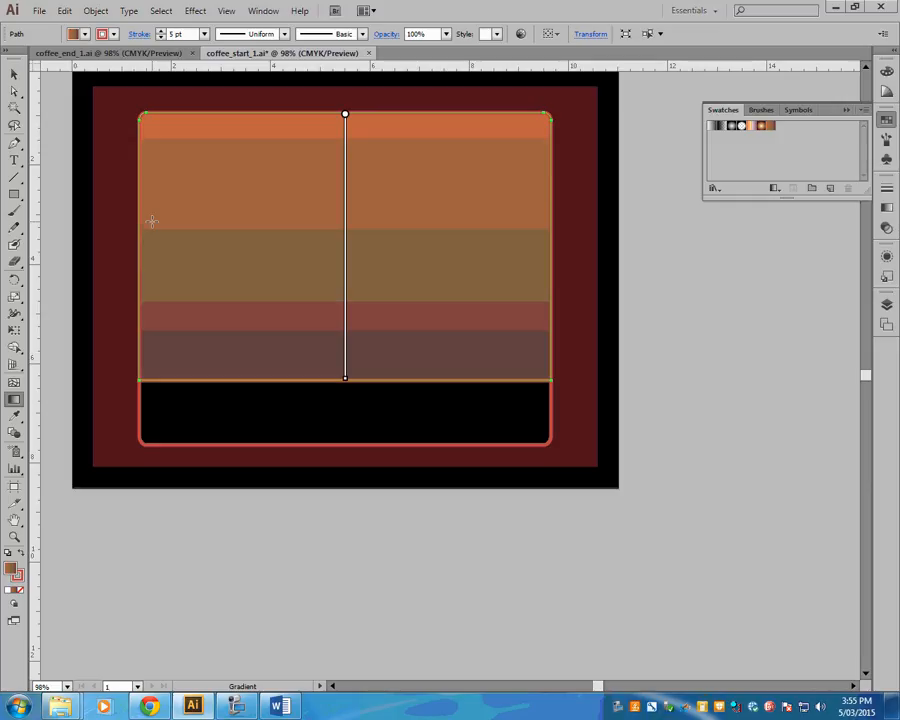
mouse_move(145, 117)
mouse_down()
mouse_move(167, 150)
mouse_move(400, 326)
mouse_move(549, 381)
mouse_up()
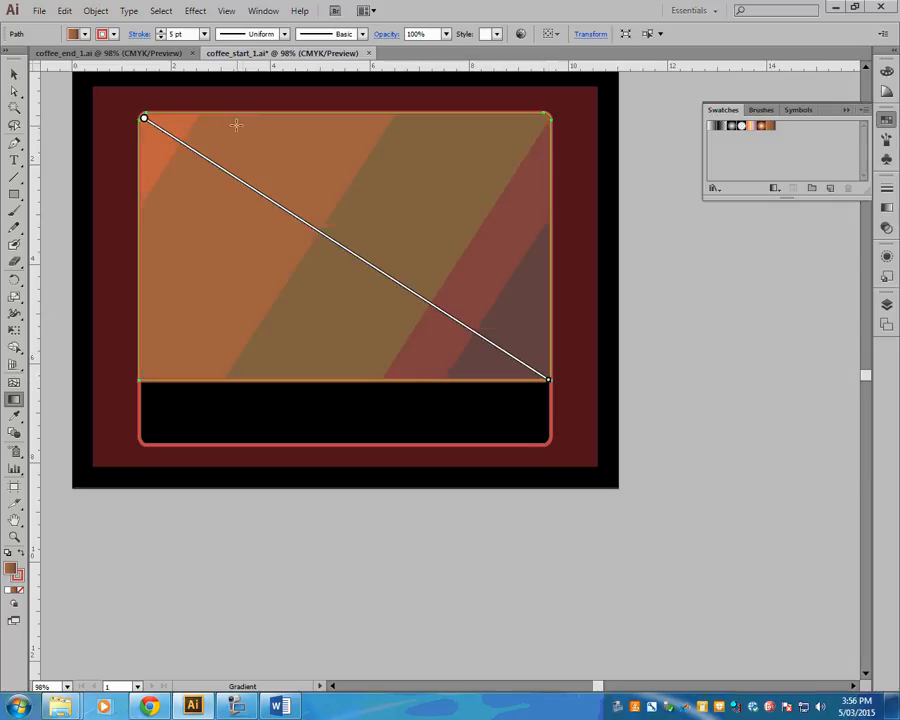
mouse_move(233, 120)
mouse_down()
mouse_move(315, 293)
mouse_move(364, 360)
mouse_move(365, 386)
mouse_move(359, 381)
mouse_up()
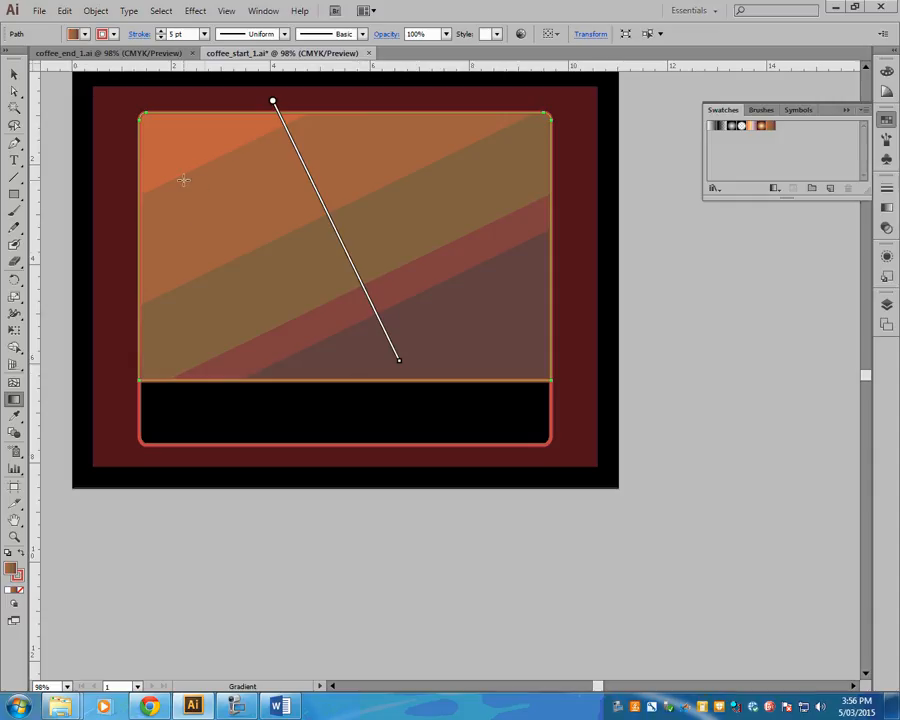
mouse_move(181, 181)
mouse_down()
mouse_move(259, 396)
mouse_move(321, 492)
mouse_up()
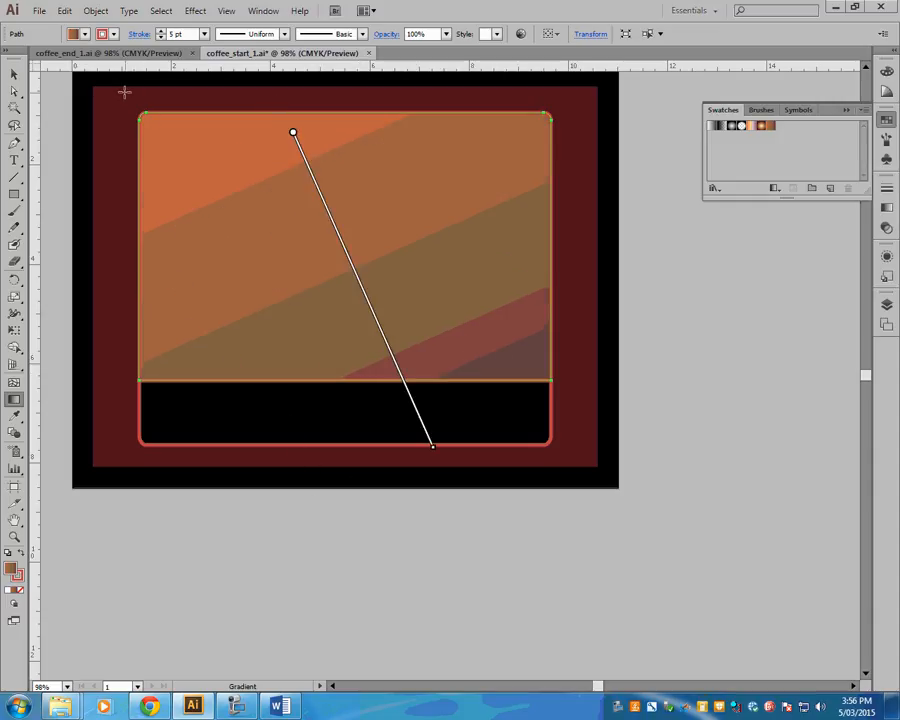
mouse_move(122, 94)
mouse_down()
mouse_move(169, 209)
mouse_move(217, 287)
mouse_move(225, 259)
mouse_up()
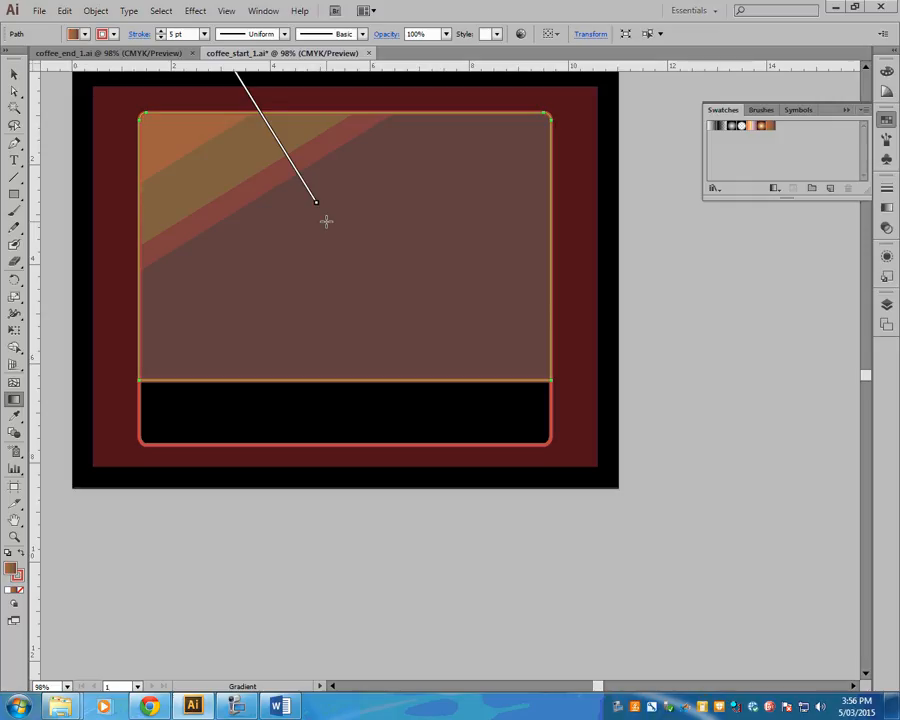
- Try diagonal gradients on the label rectangle that start outside the artwork, run past its lower corner, and stay within the rectangle
key(ctrl+minus)
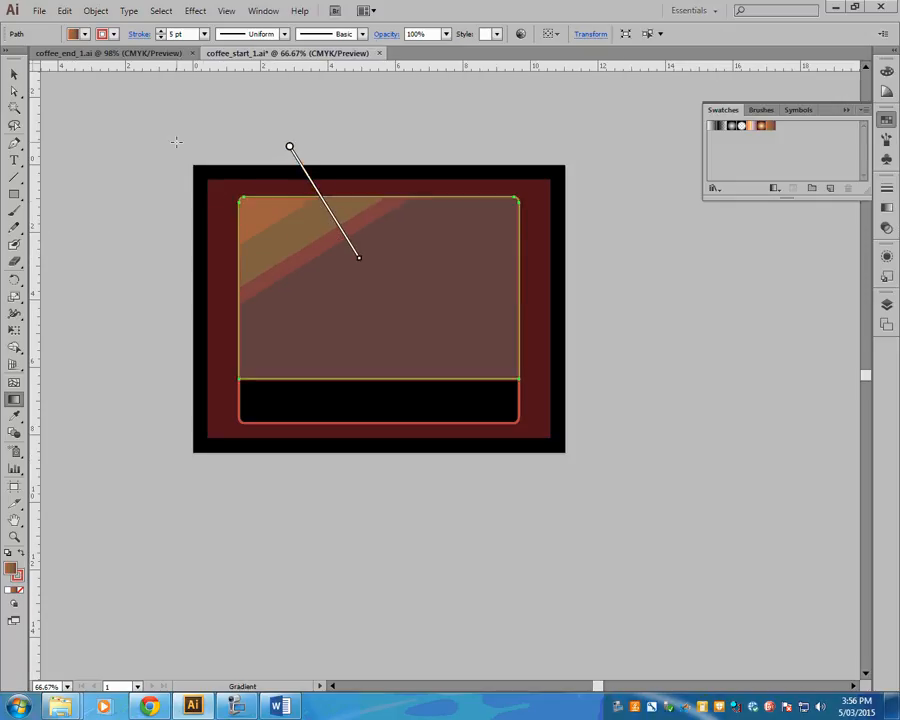
mouse_move(177, 141)
mouse_down()
mouse_move(243, 273)
mouse_move(287, 272)
mouse_move(285, 261)
mouse_up()
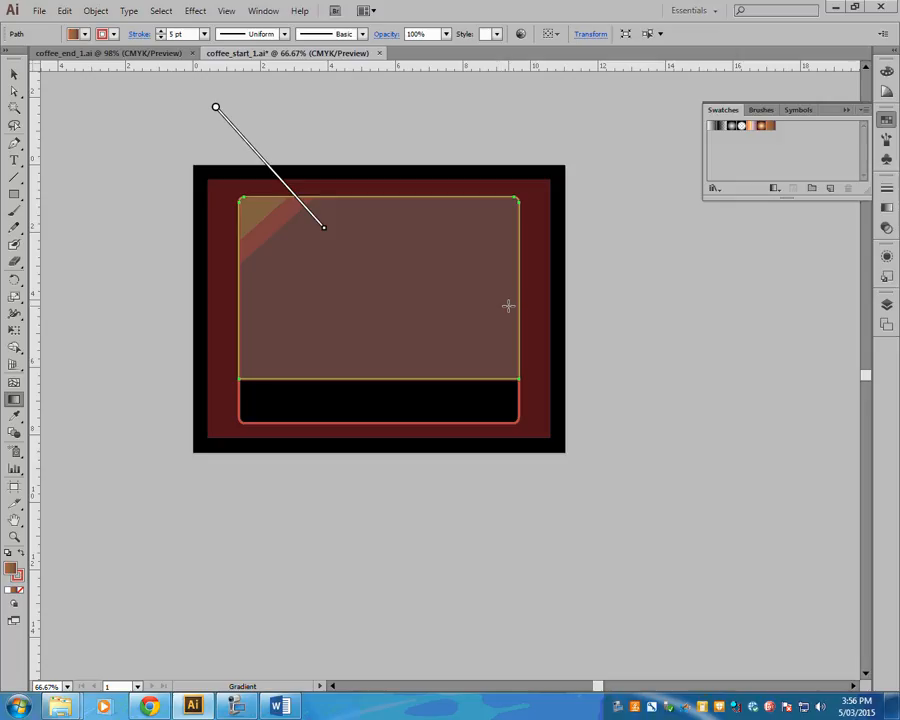
drag(354, 281, 601, 496)
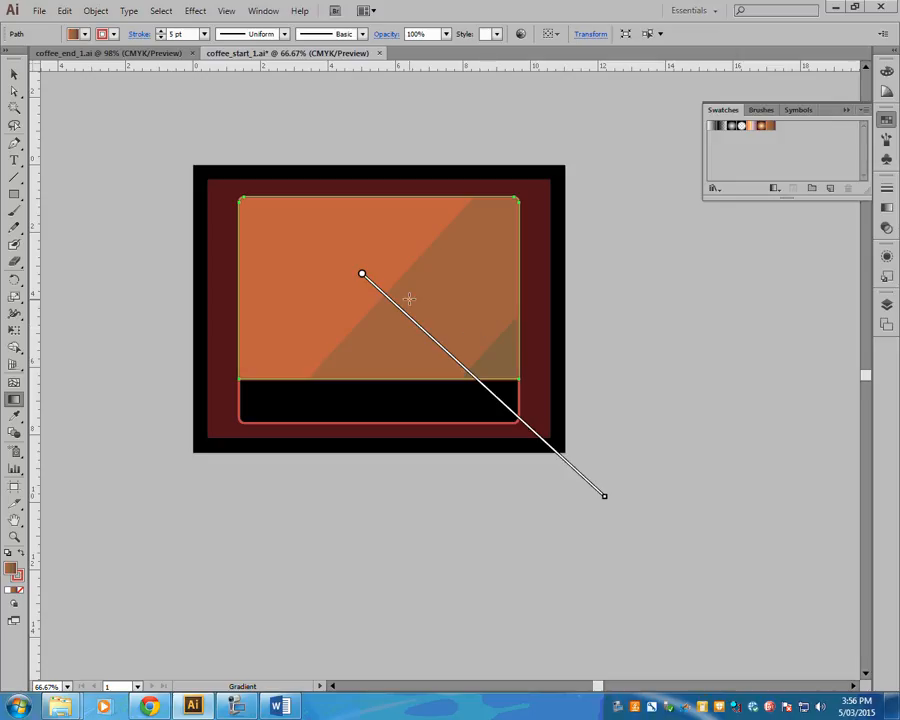
drag(283, 209, 460, 364)
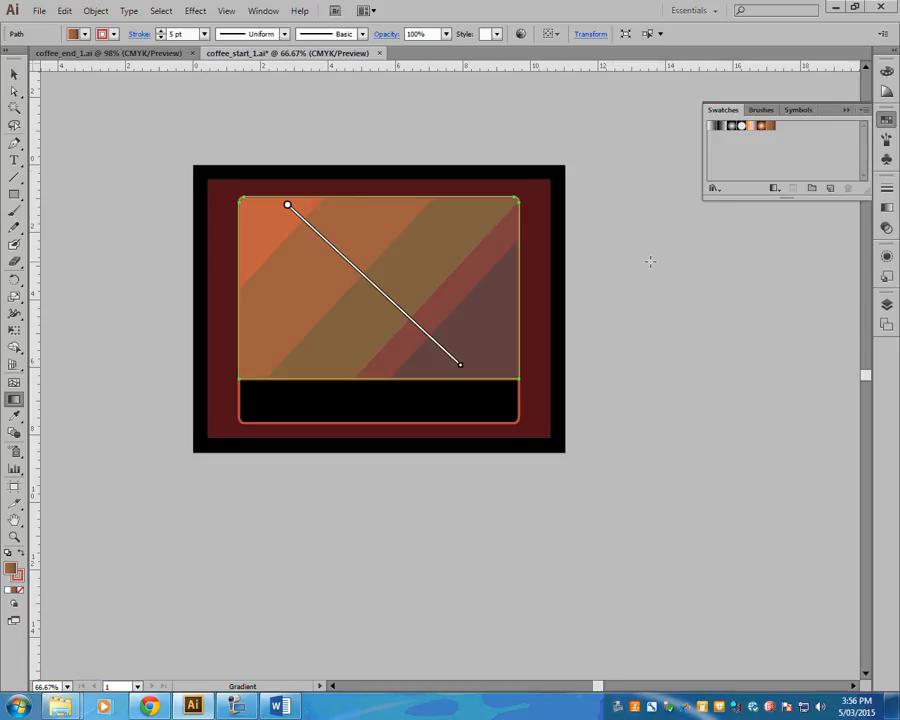
- Redraw the label rectangle's gradient straight down from its upper to its lower edge, and try rotating it before undoing the rotation
drag(376, 198, 378, 379)
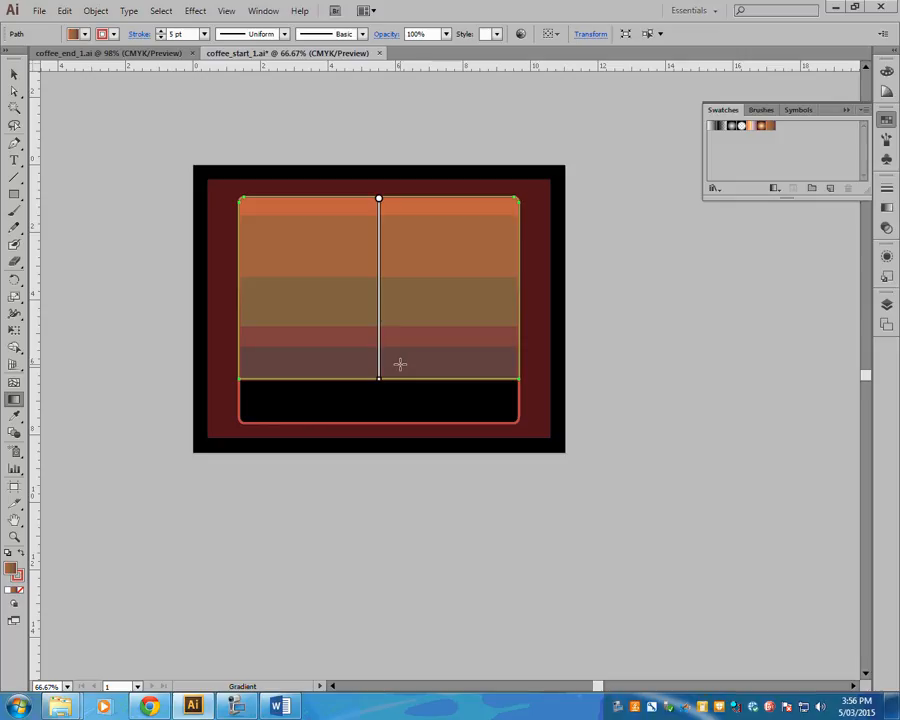
key(ctrl+equal)
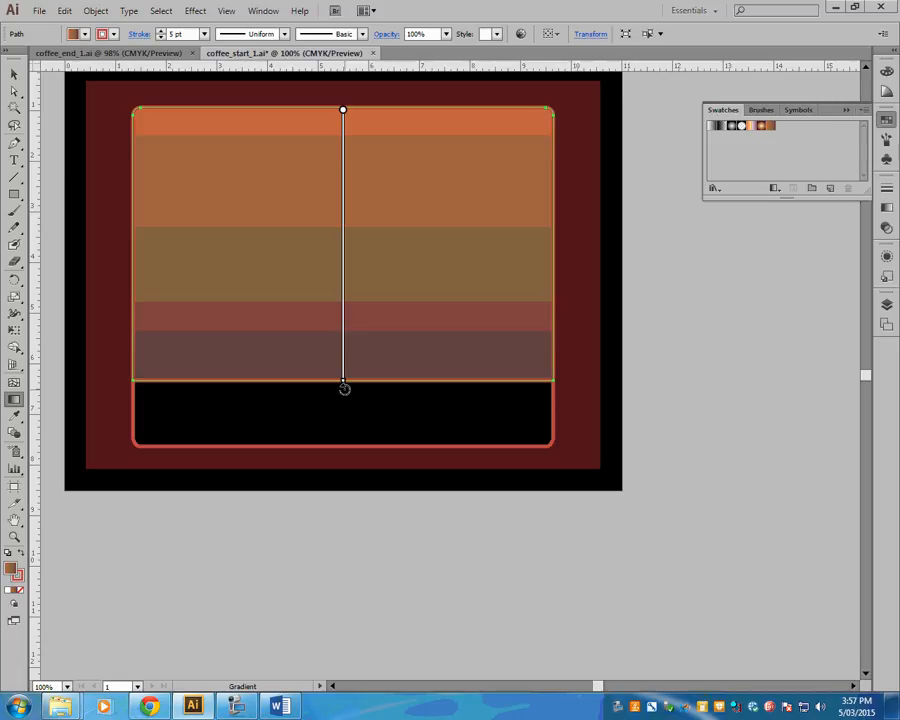
mouse_move(344, 389)
mouse_down()
mouse_move(440, 358)
mouse_move(481, 316)
mouse_move(504, 255)
mouse_move(502, 215)
mouse_move(464, 313)
mouse_move(256, 349)
mouse_move(106, 309)
mouse_move(115, 323)
mouse_move(247, 361)
mouse_move(458, 323)
mouse_move(577, 243)
mouse_move(557, 265)
mouse_move(315, 350)
mouse_move(173, 318)
mouse_up()
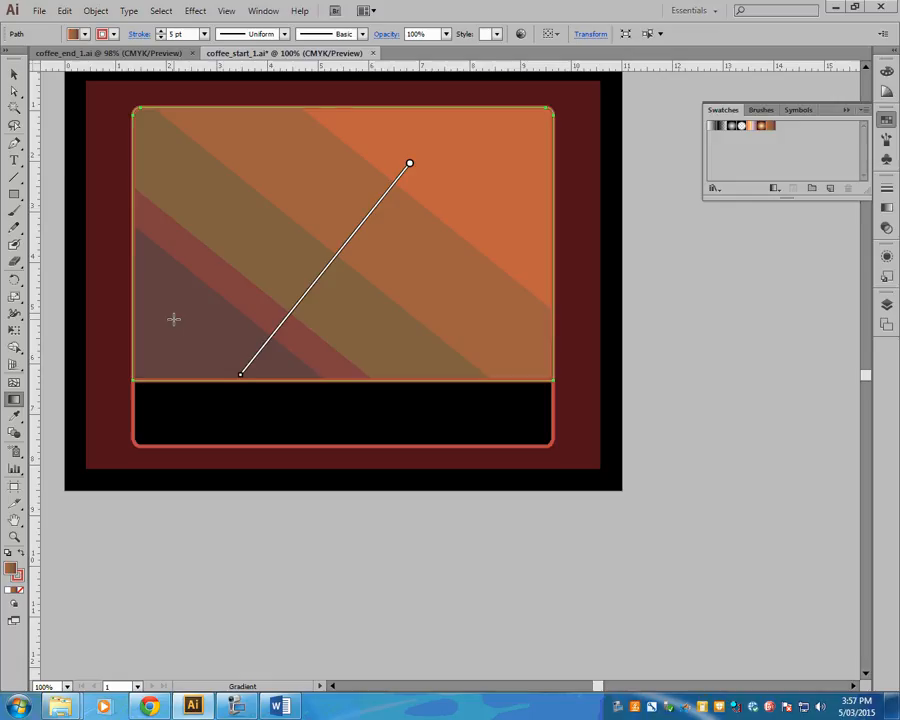
key(ctrl+z)
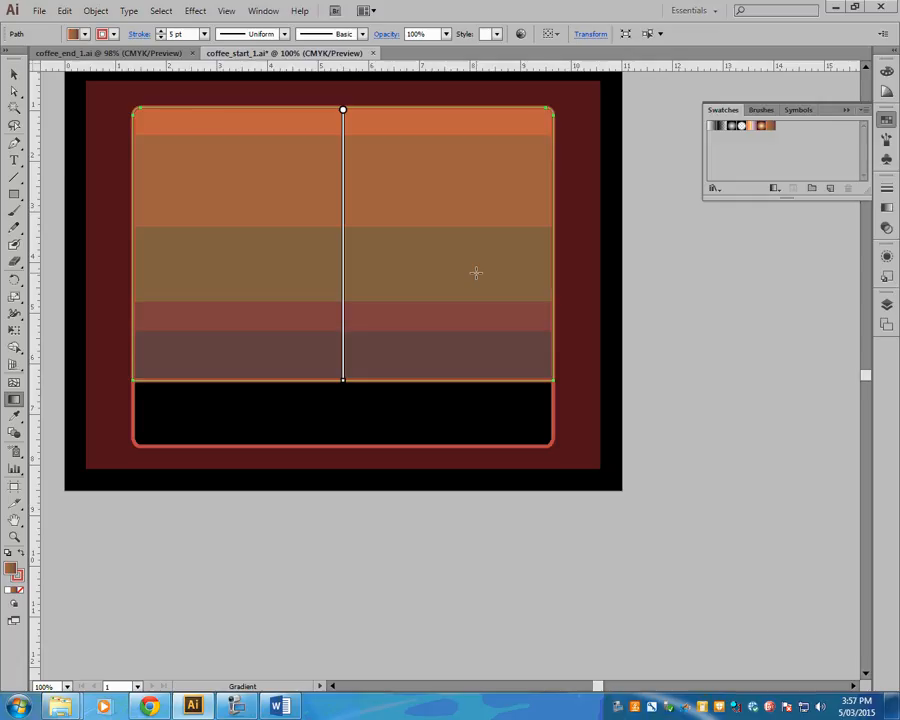
- Compare the background gradient with coffee_end_1 and show the Coffee Cup layer in coffee_start_1
click(70, 52)
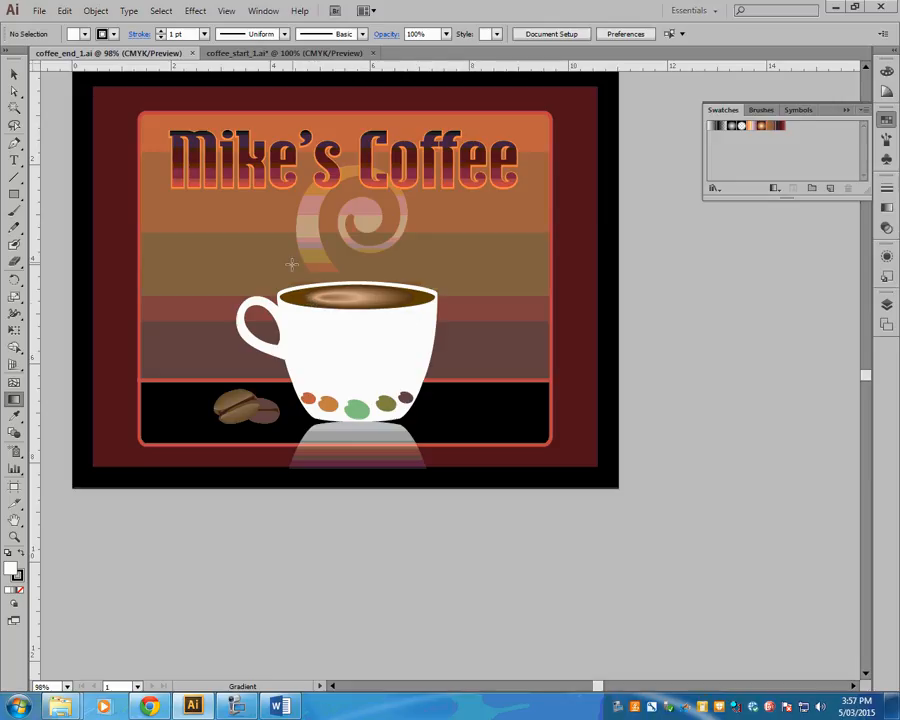
click(289, 53)
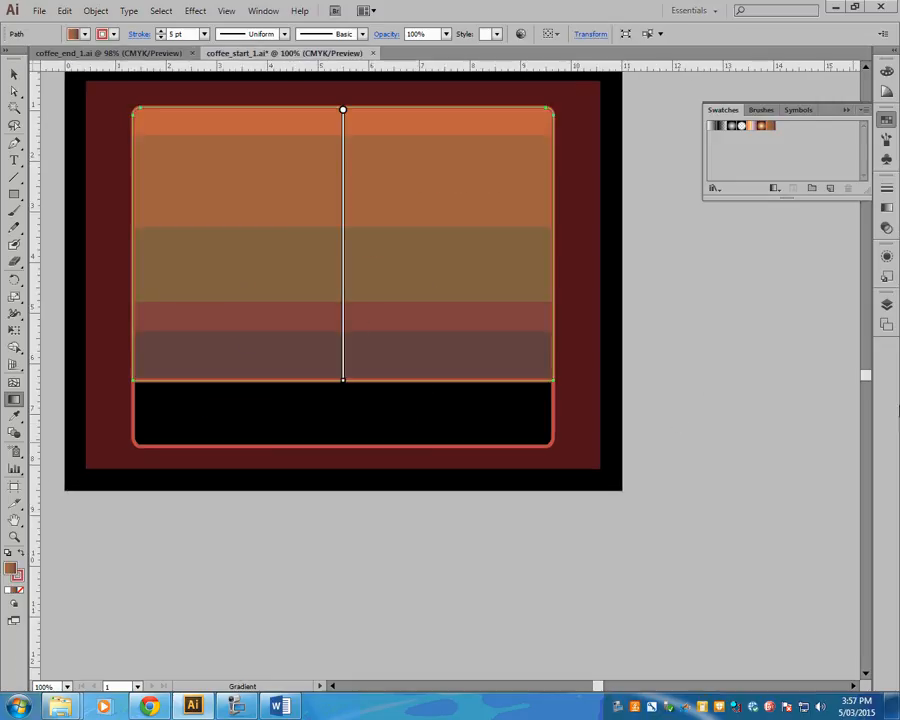
click(886, 304)
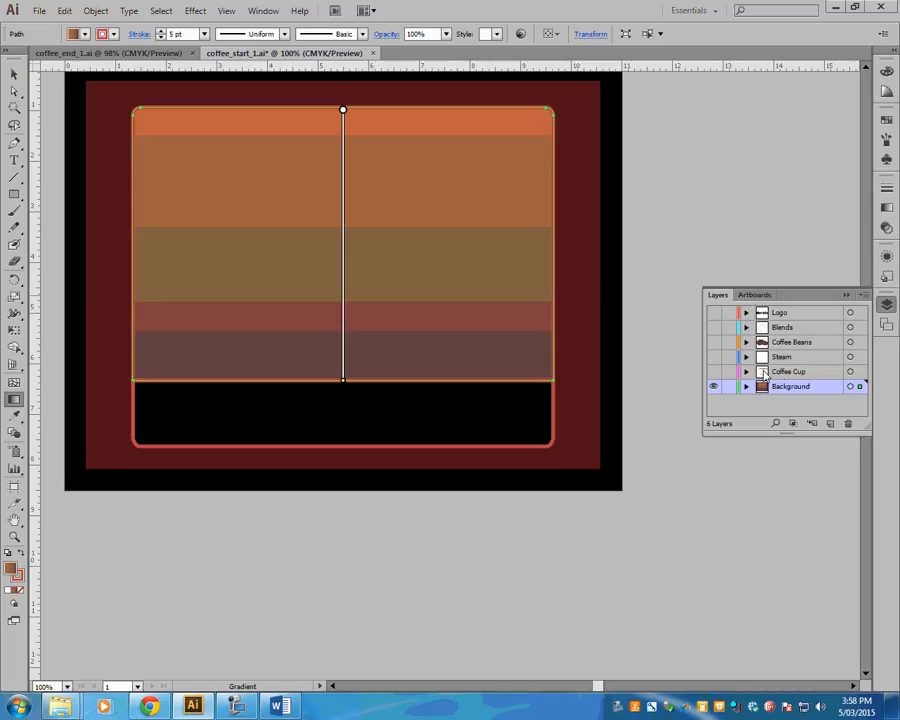
click(713, 371)
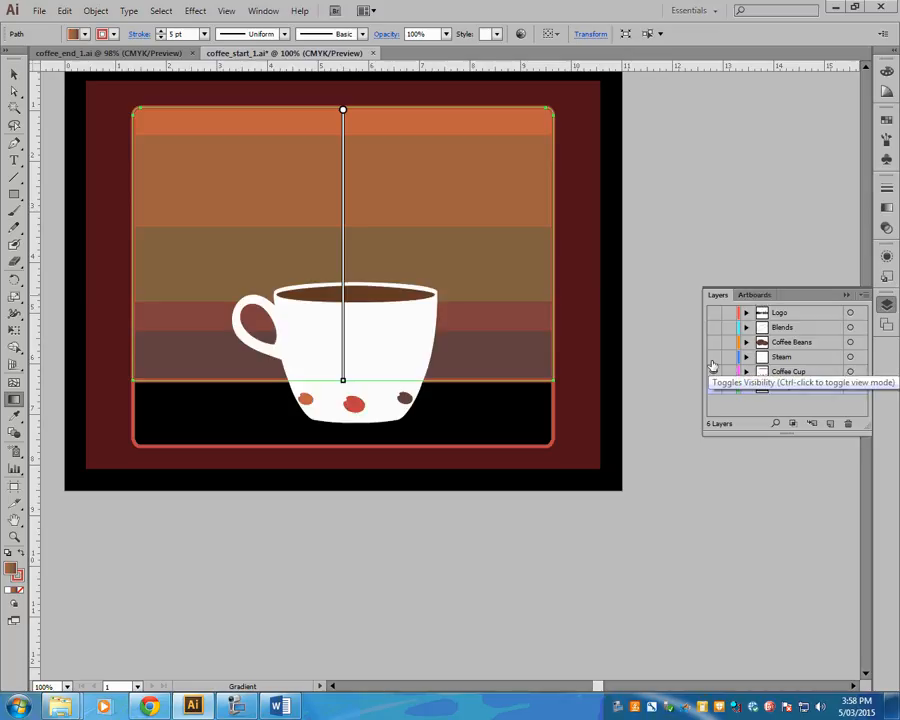
- Preview the Steam, Coffee Beans, Blends and Logo layers and hide them again
click(713, 357)
click(713, 342)
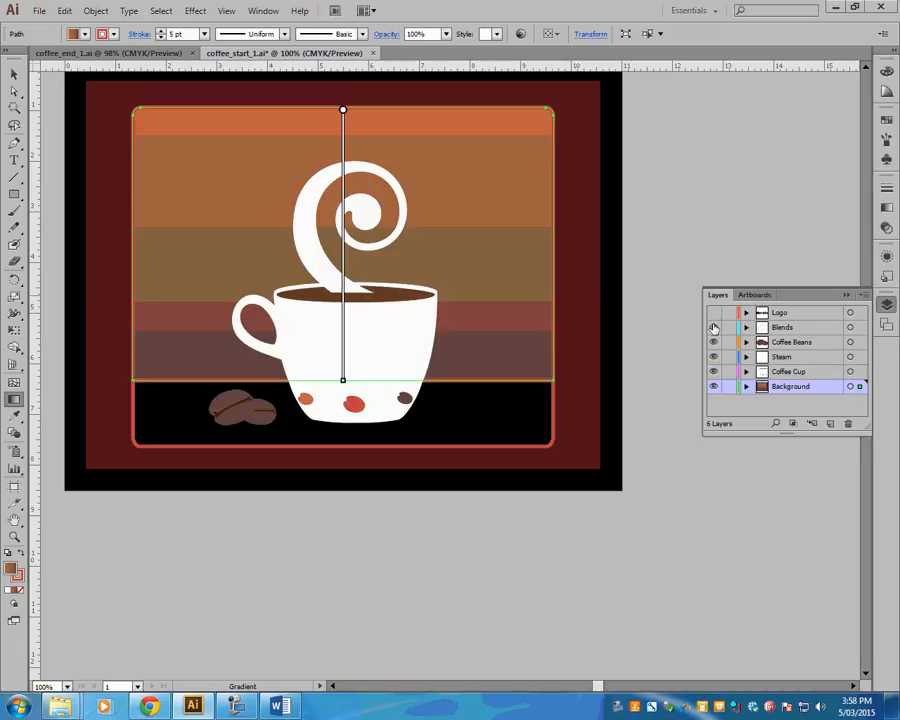
click(713, 327)
click(713, 312)
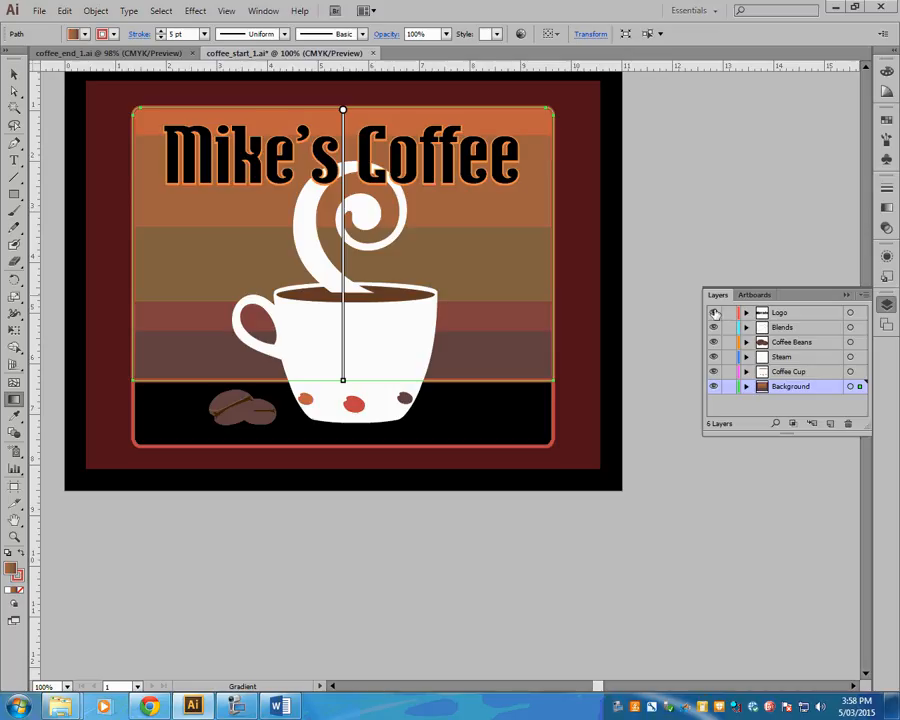
click(713, 312)
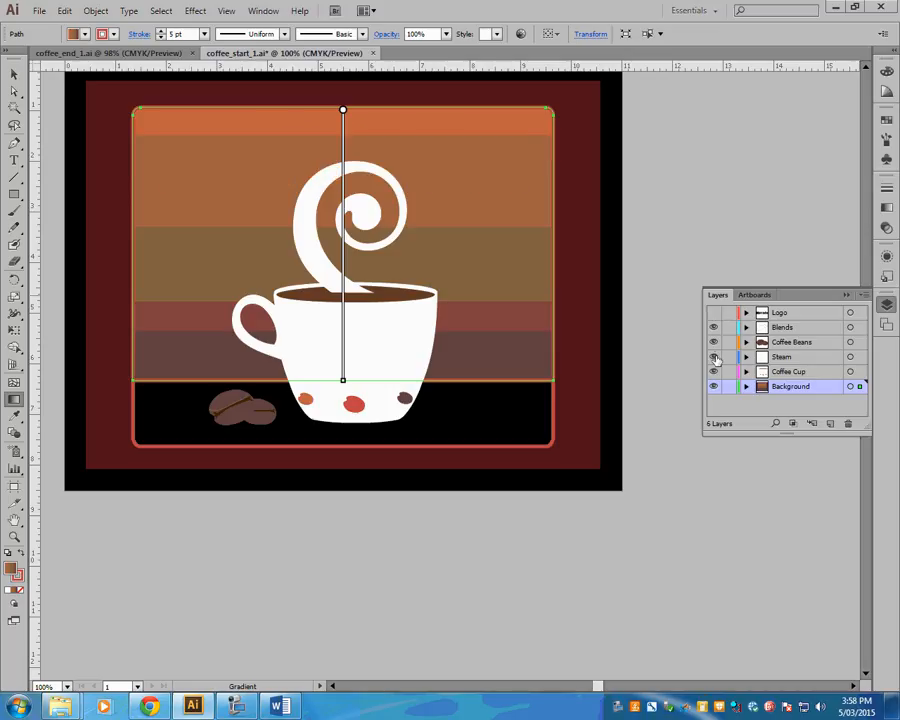
click(713, 357)
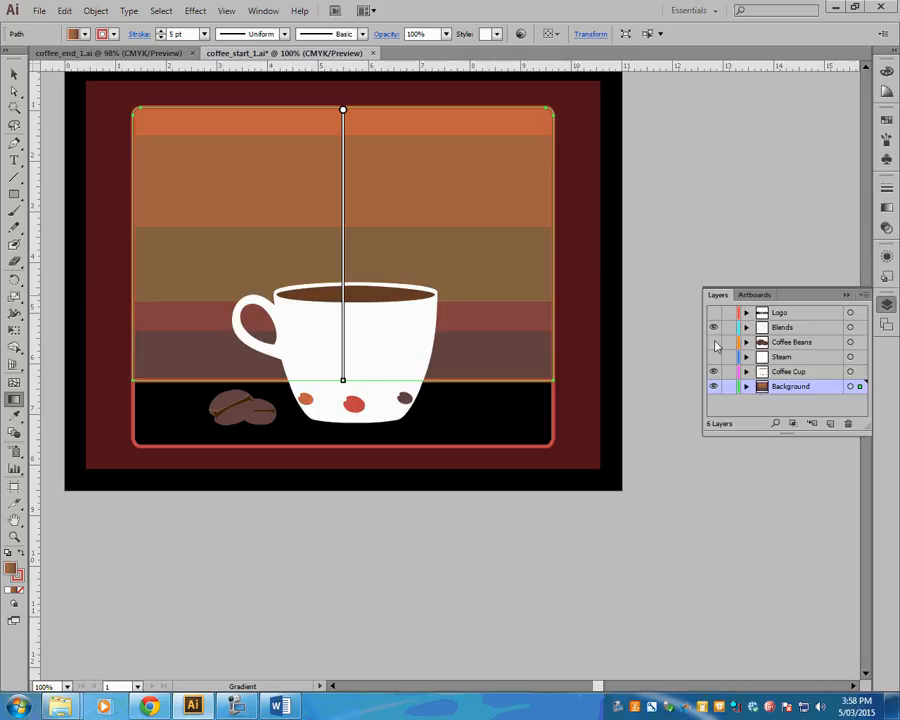
click(713, 342)
click(713, 327)
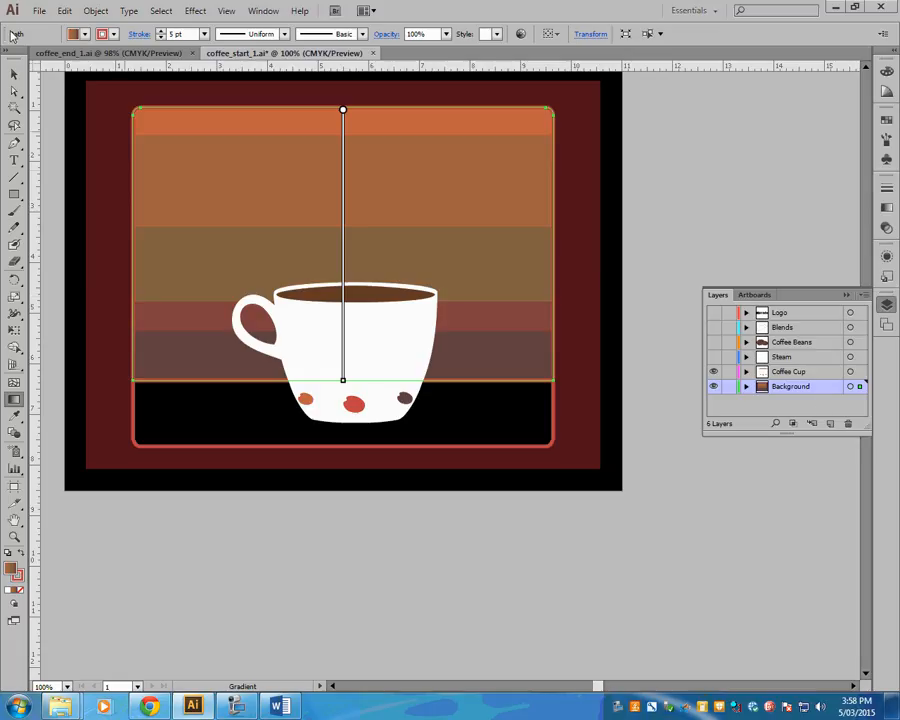
- Fill the coffee surface ellipse inside the cup with the gradient, set its type to Radial, and activate the Gradient tool on it
click(14, 73)
click(386, 300)
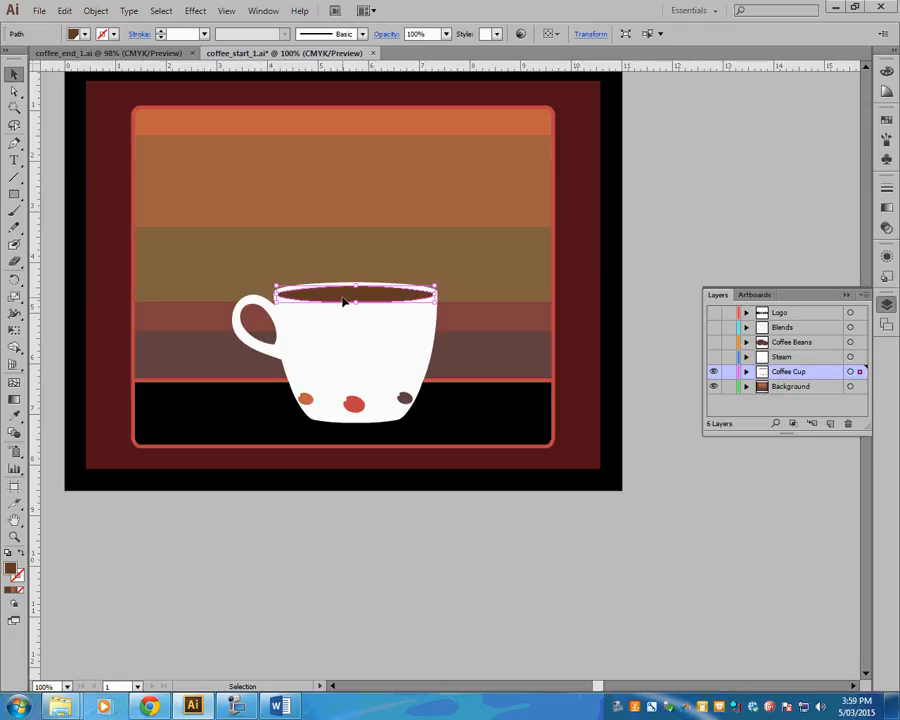
click(14, 594)
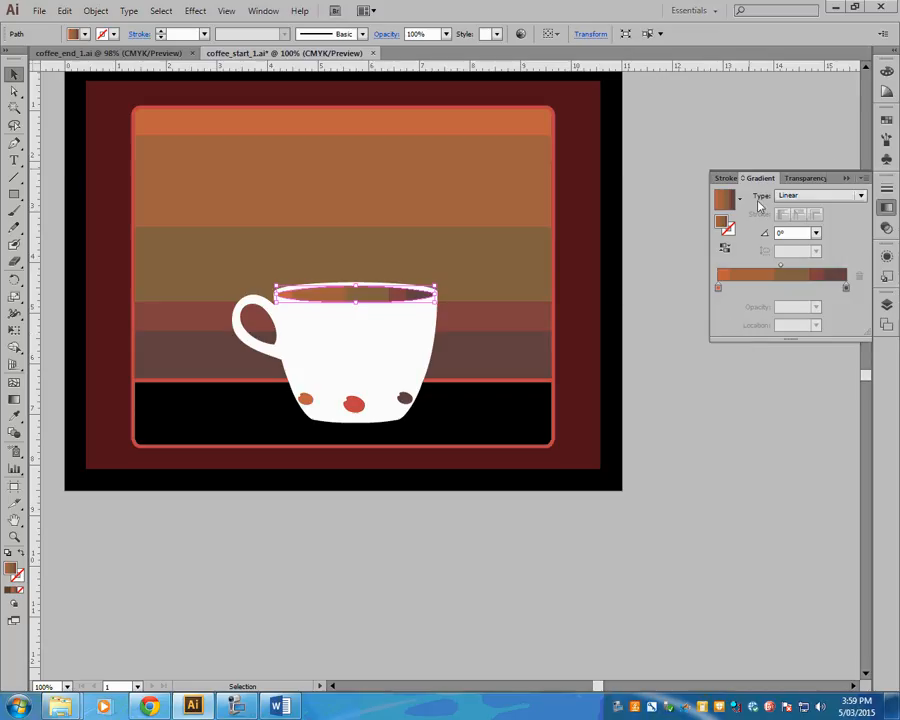
click(862, 199)
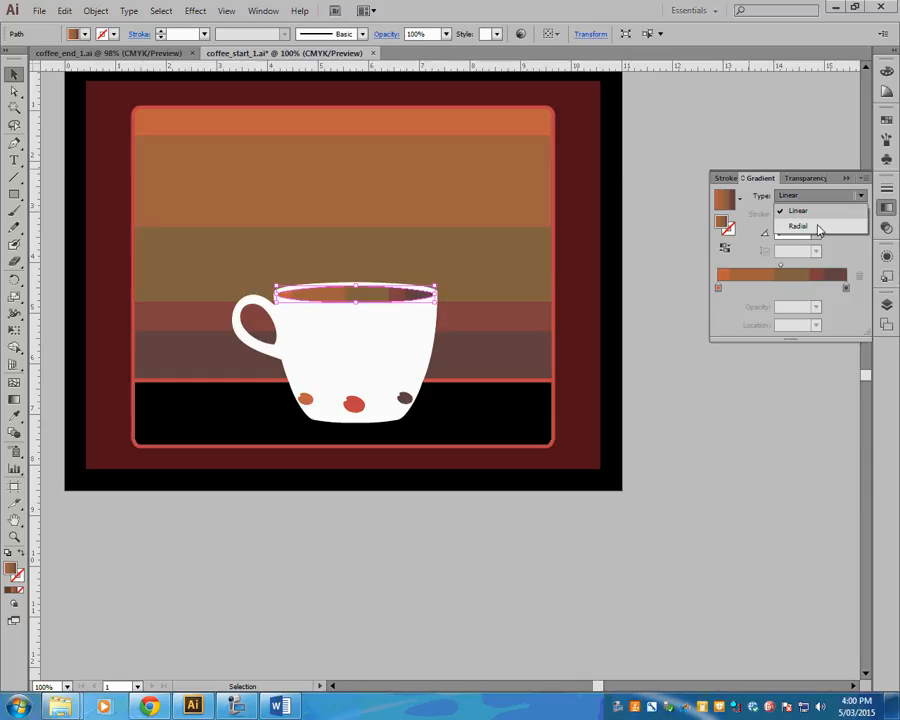
click(815, 227)
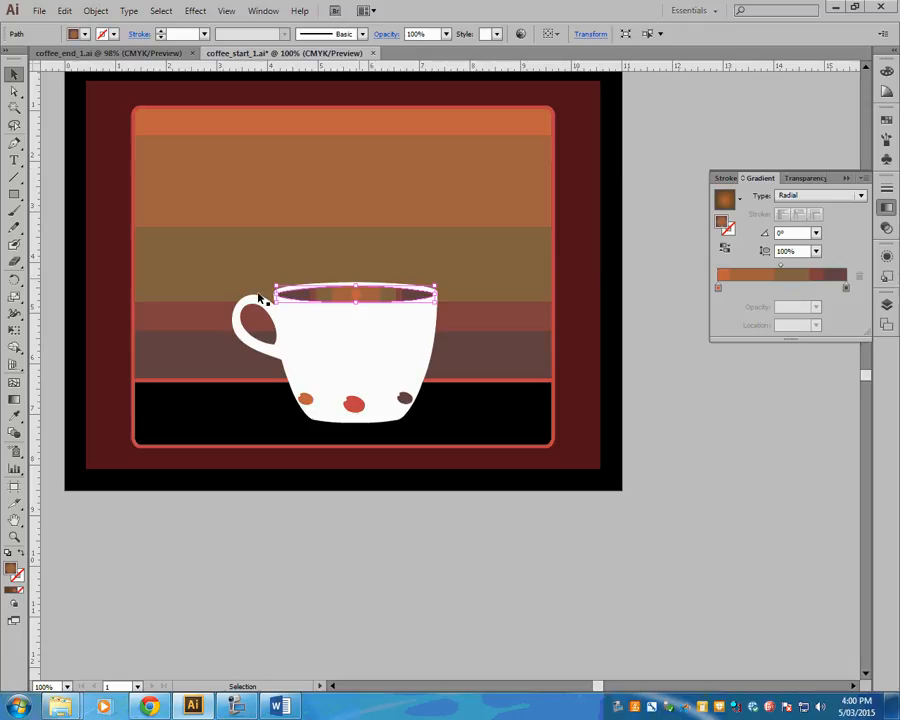
click(15, 400)
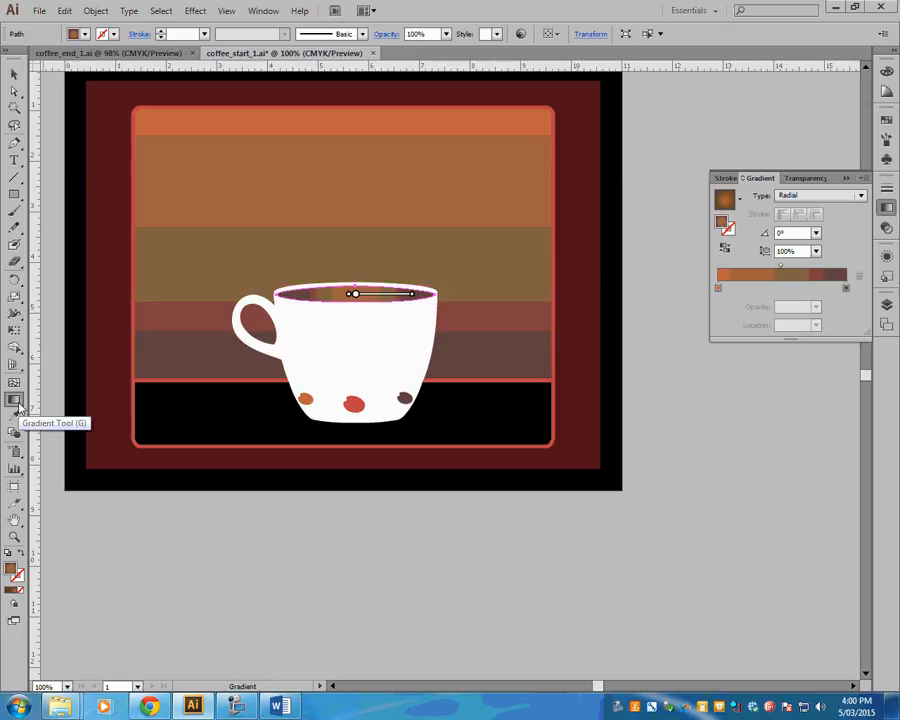
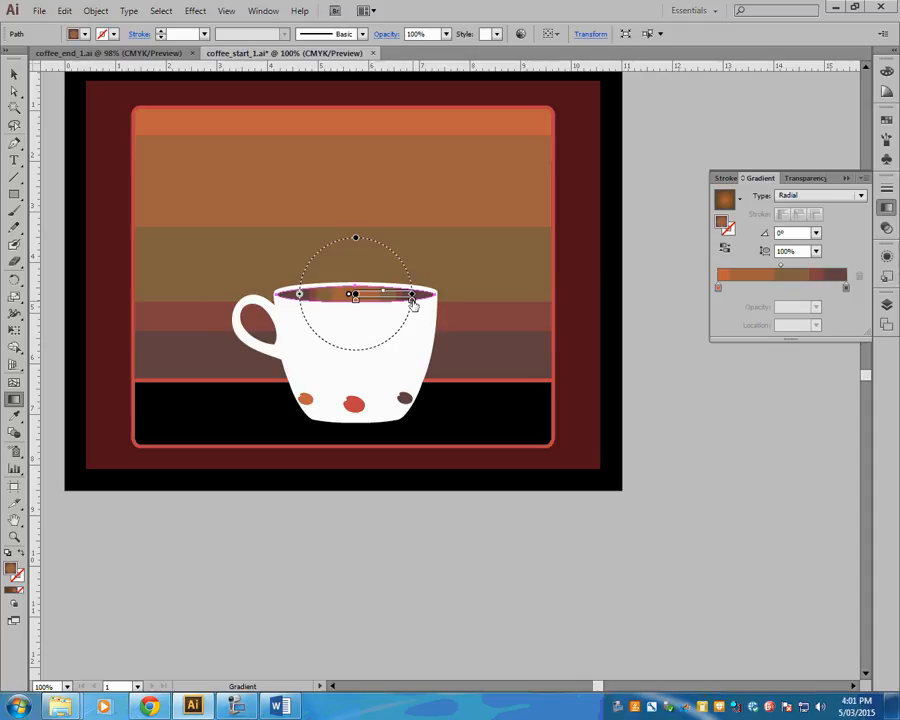
- Adjust the cyan value of the outer dark brown colour stop in the coffee surface's radial gradient to darken its edge
double_click(412, 300)
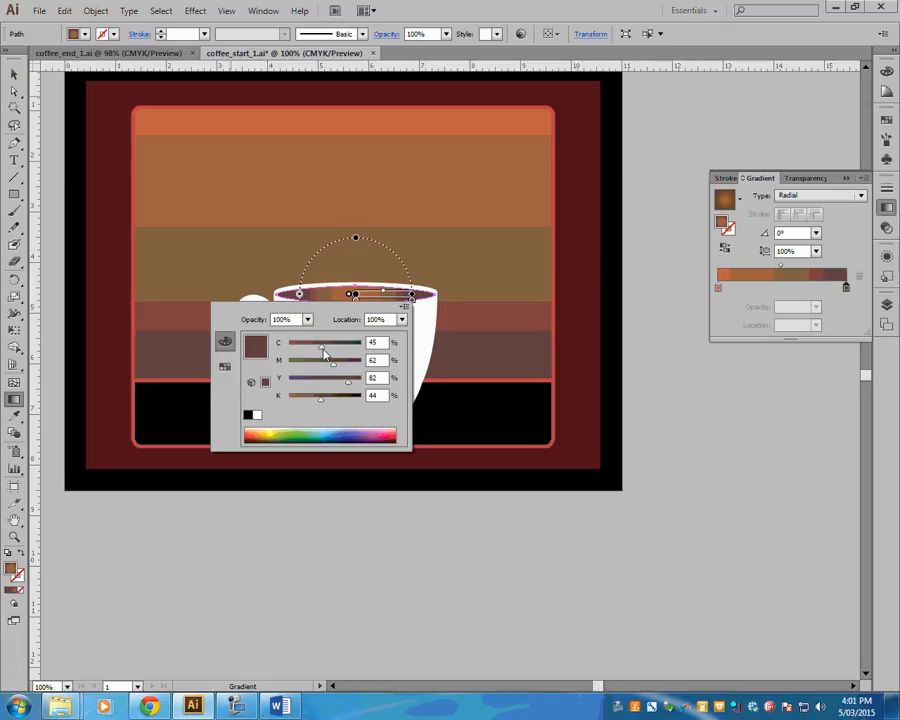
drag(323, 350, 374, 344)
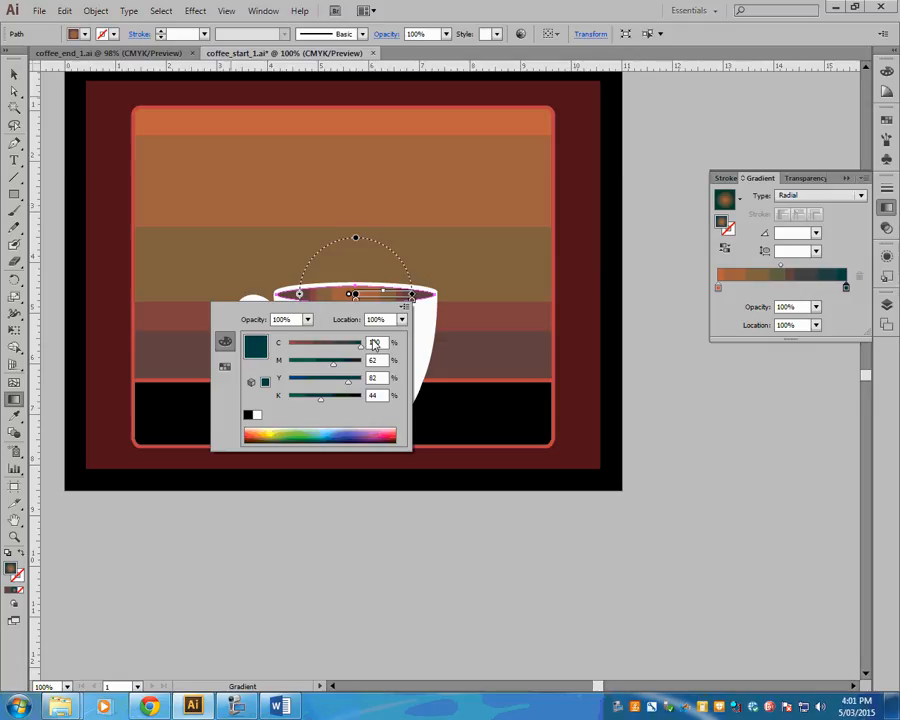
drag(374, 344, 335, 347)
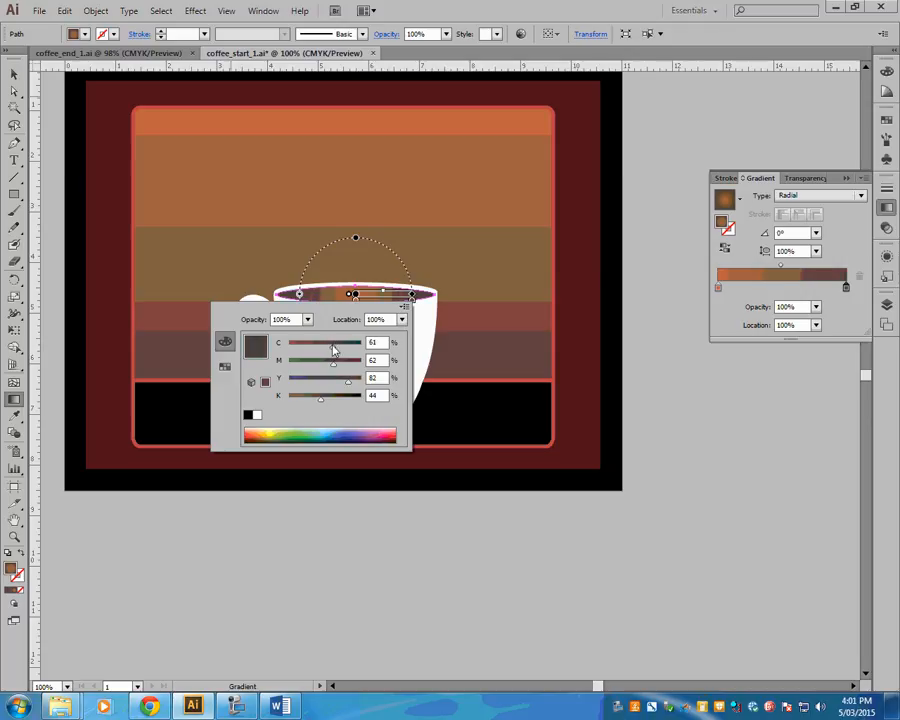
drag(333, 348, 334, 349)
drag(334, 346, 330, 346)
key(Return)
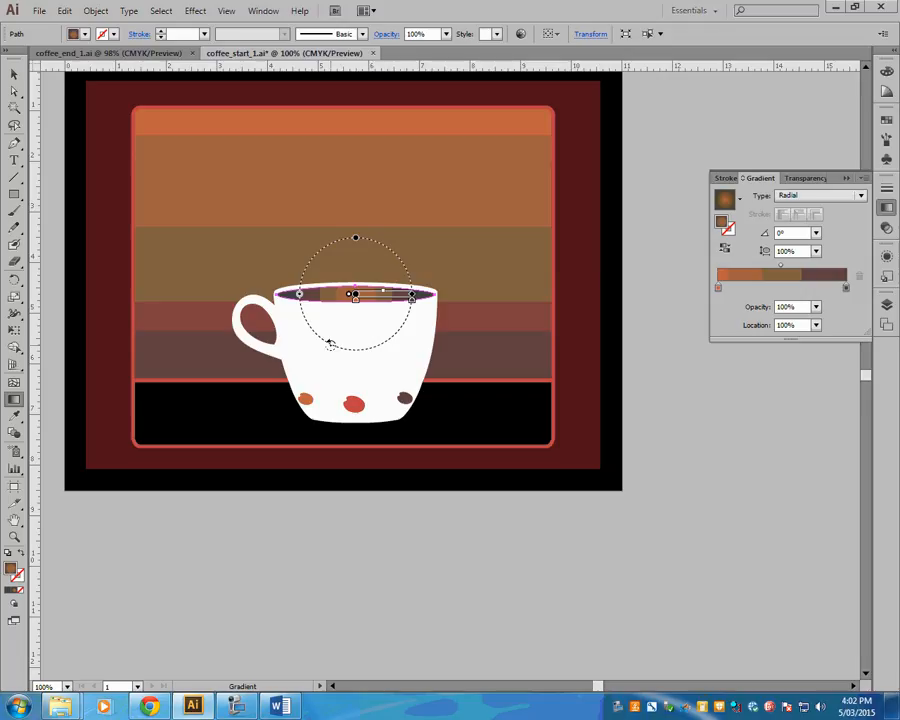
- Set the tint of the gradient's central Light Brown colour stop to 50%
double_click(355, 300)
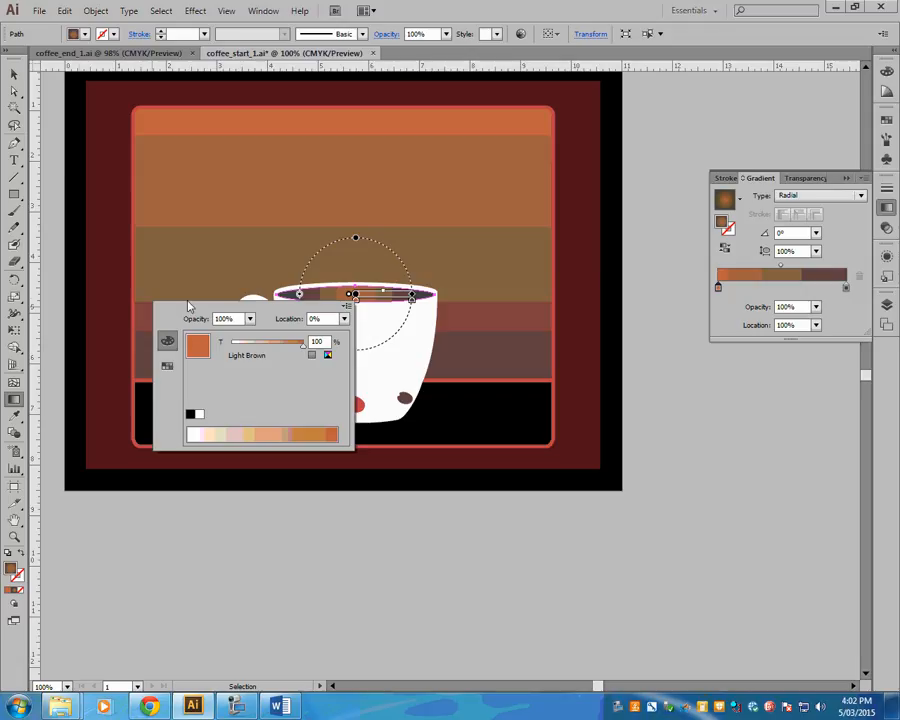
drag(307, 352, 268, 350)
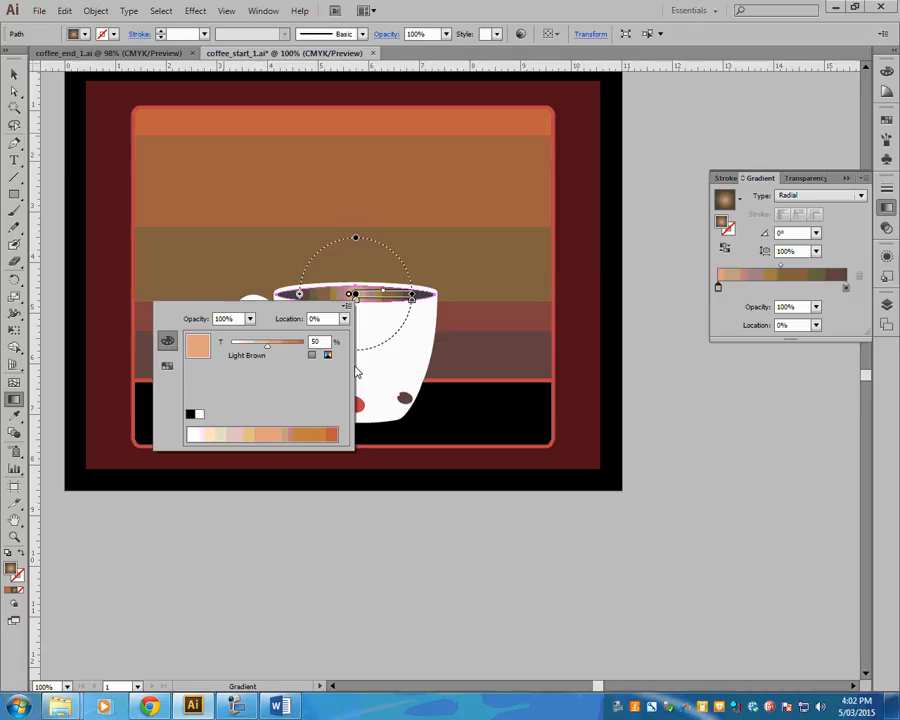
click(356, 369)
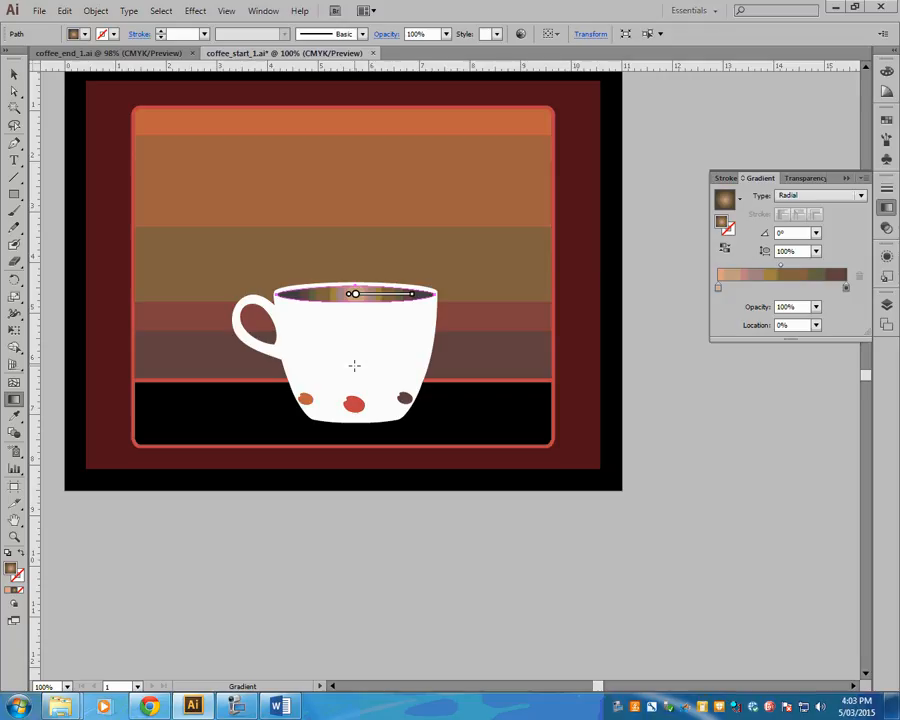
- Flatten the coffee surface's radial gradient to a 16.5% aspect ratio, and try moving it above the cup before undoing the move
mouse_move(355, 240)
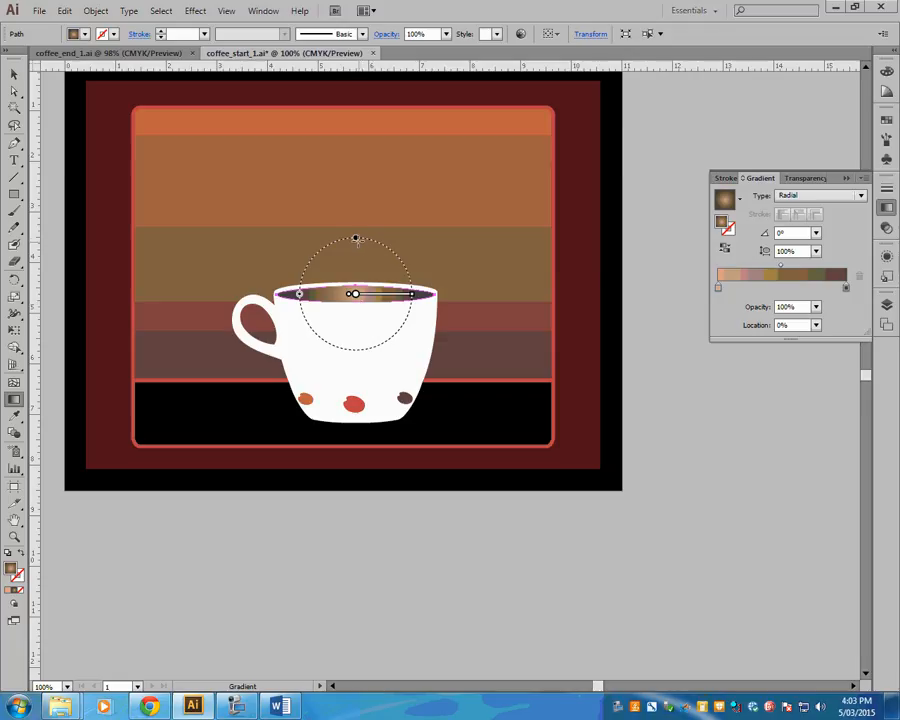
mouse_move(355, 240)
mouse_down()
mouse_move(355, 289)
mouse_move(354, 235)
mouse_move(356, 242)
mouse_up()
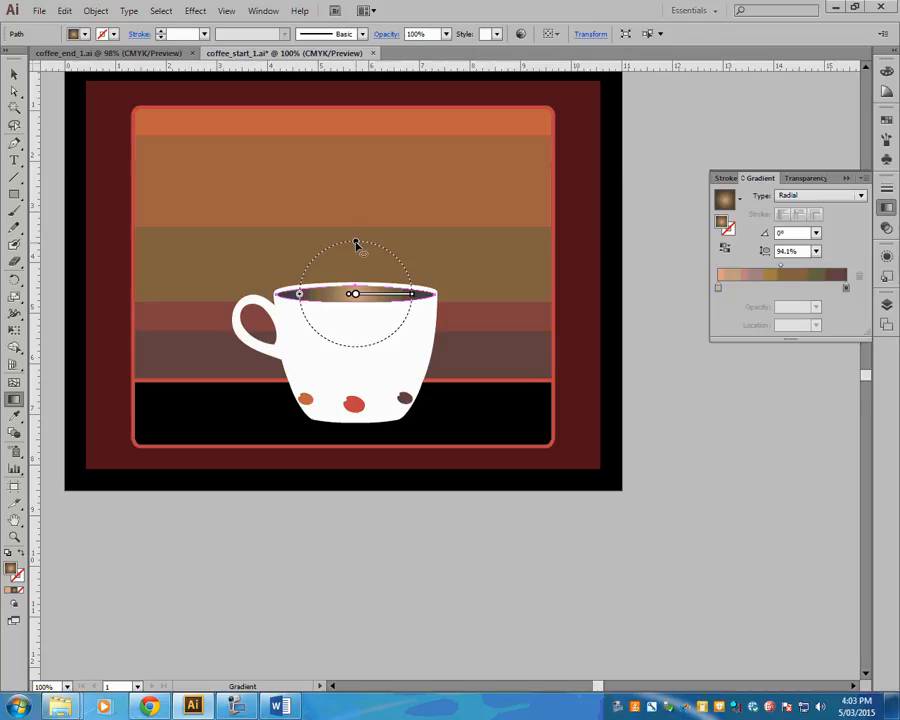
drag(356, 244, 354, 288)
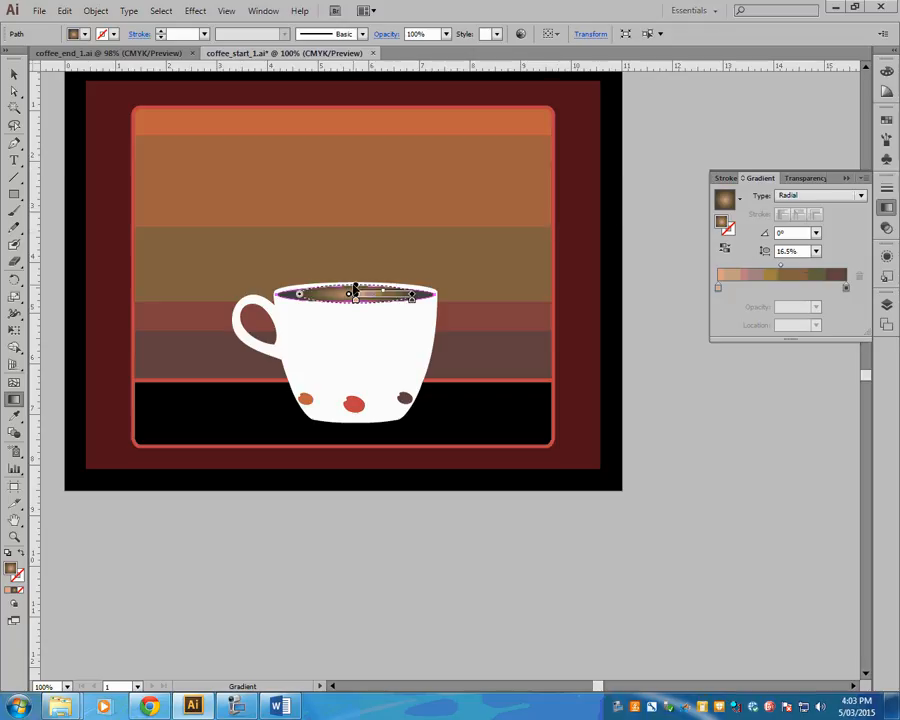
drag(355, 288, 356, 266)
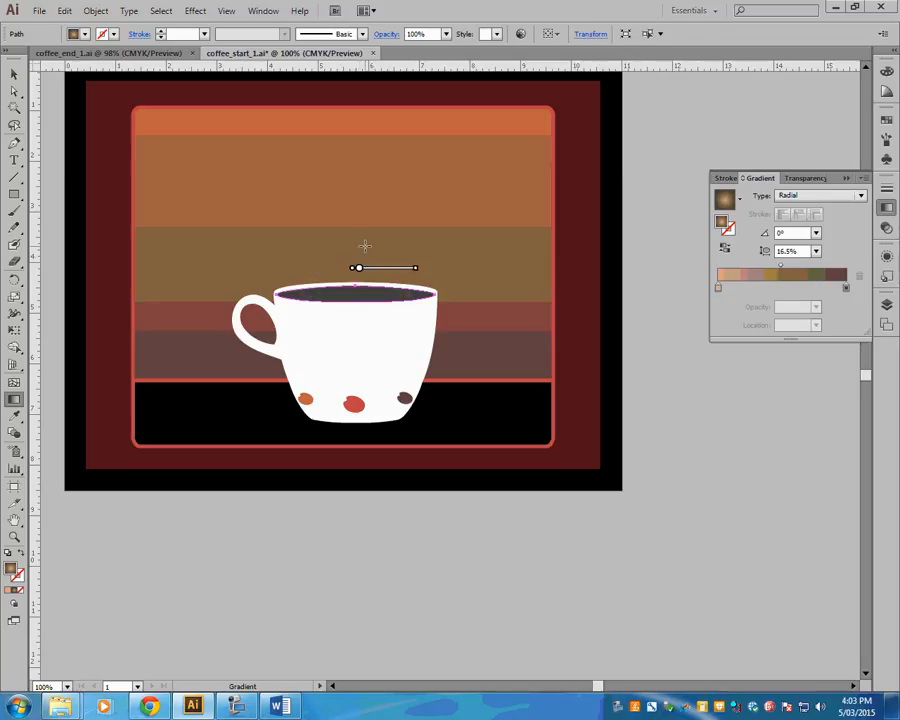
key(ctrl+z)
- Try a rounder gradient shape, flatten it to an aspect ratio of 12.7%, and check the surface without the gradient guides
mouse_move(356, 292)
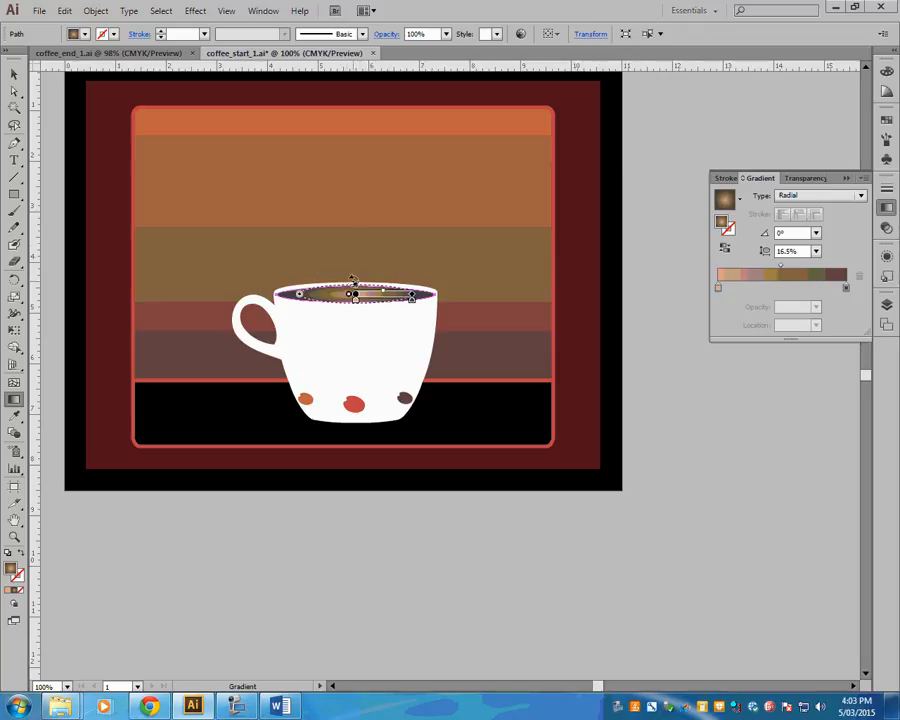
drag(355, 268, 362, 241)
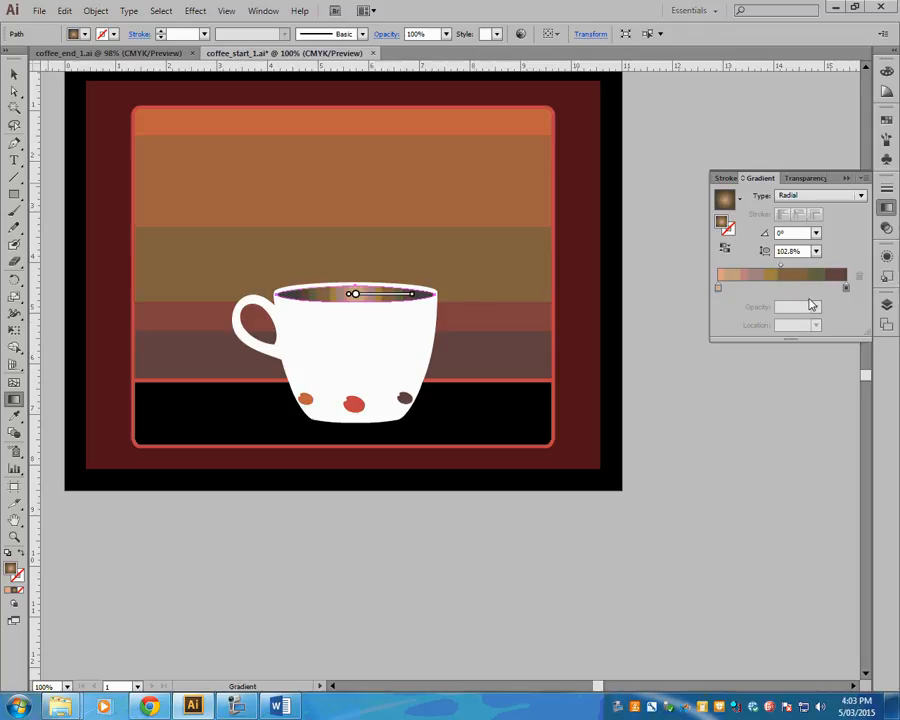
mouse_move(354, 237)
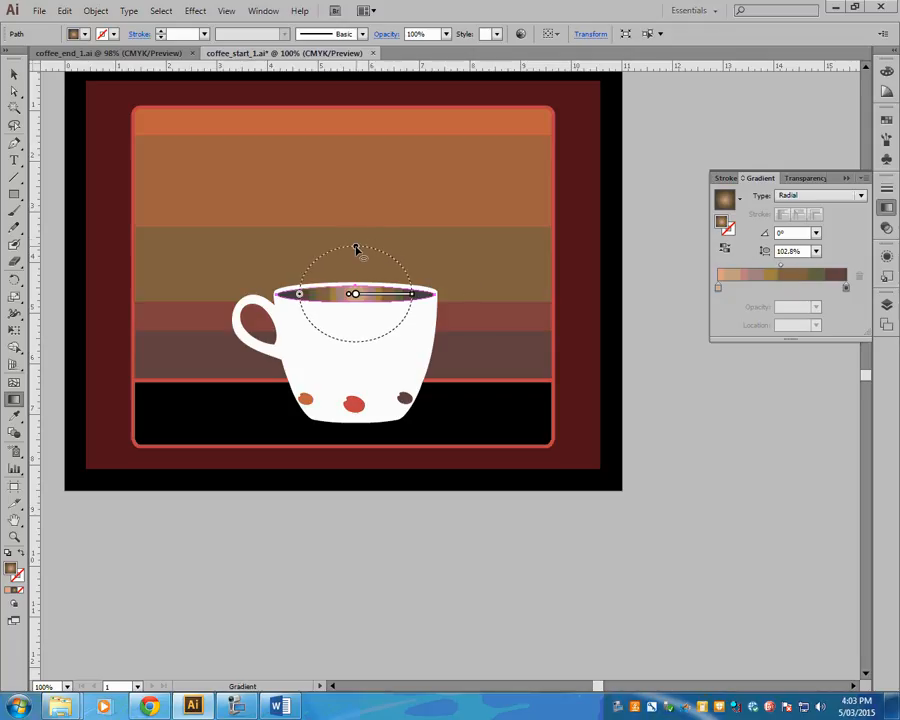
key(ctrl+z)
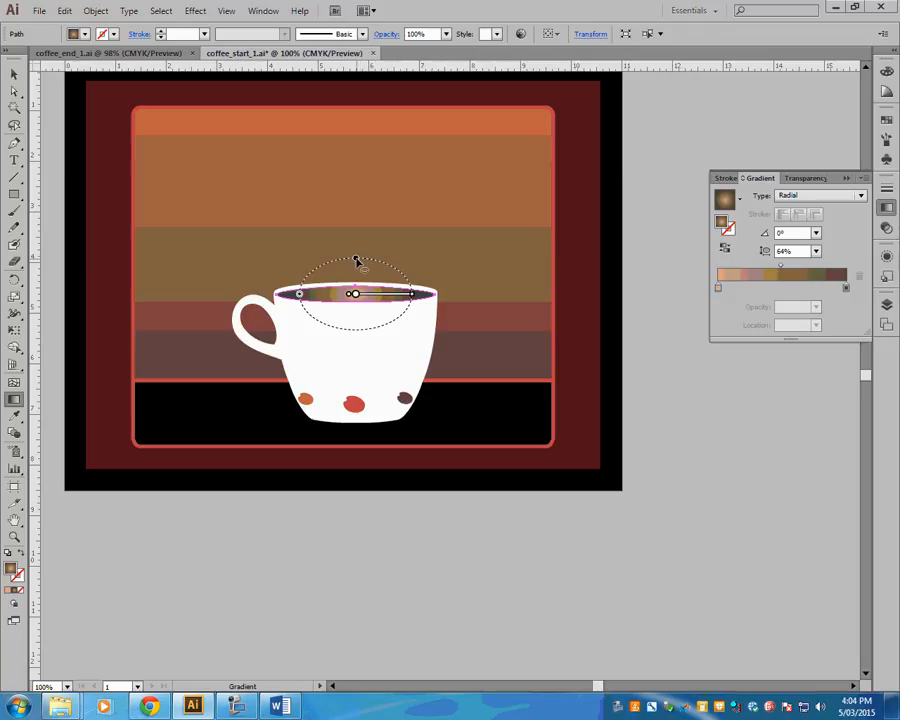
drag(356, 257, 356, 289)
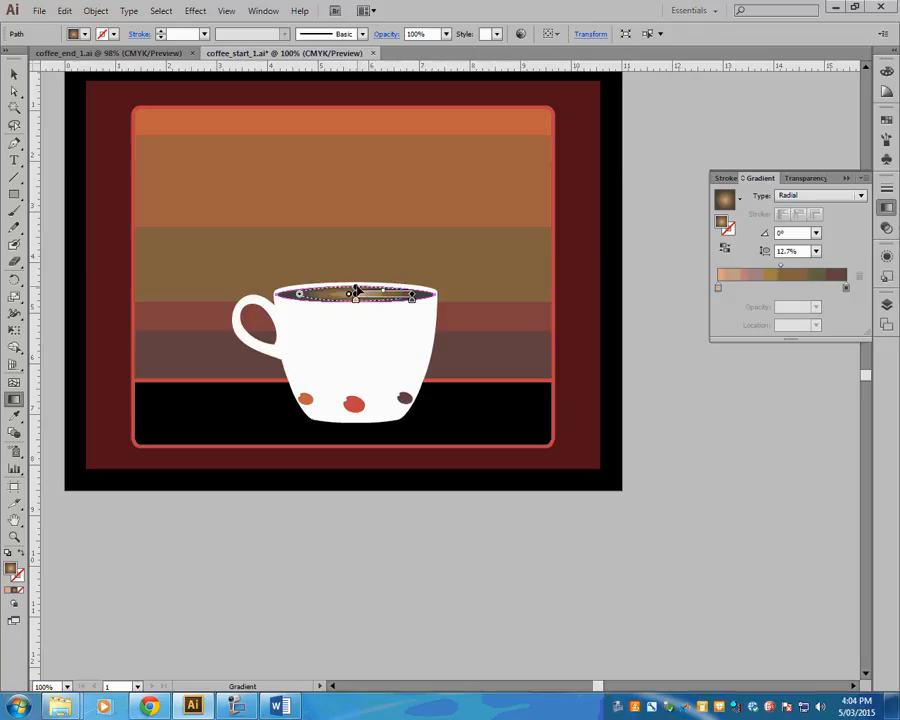
key(v)
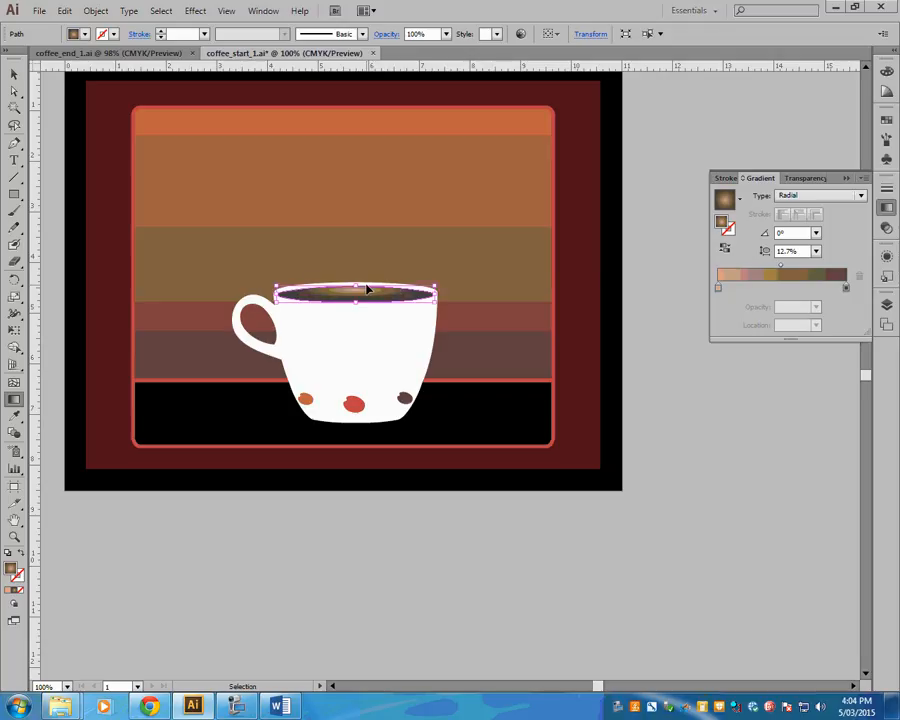
key(g)
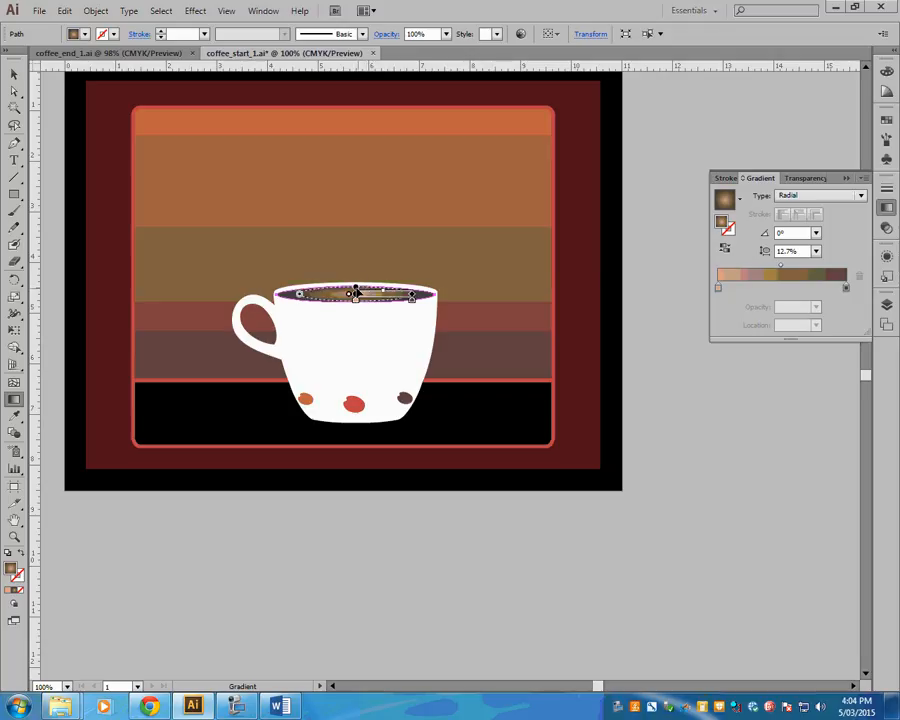
key(v)
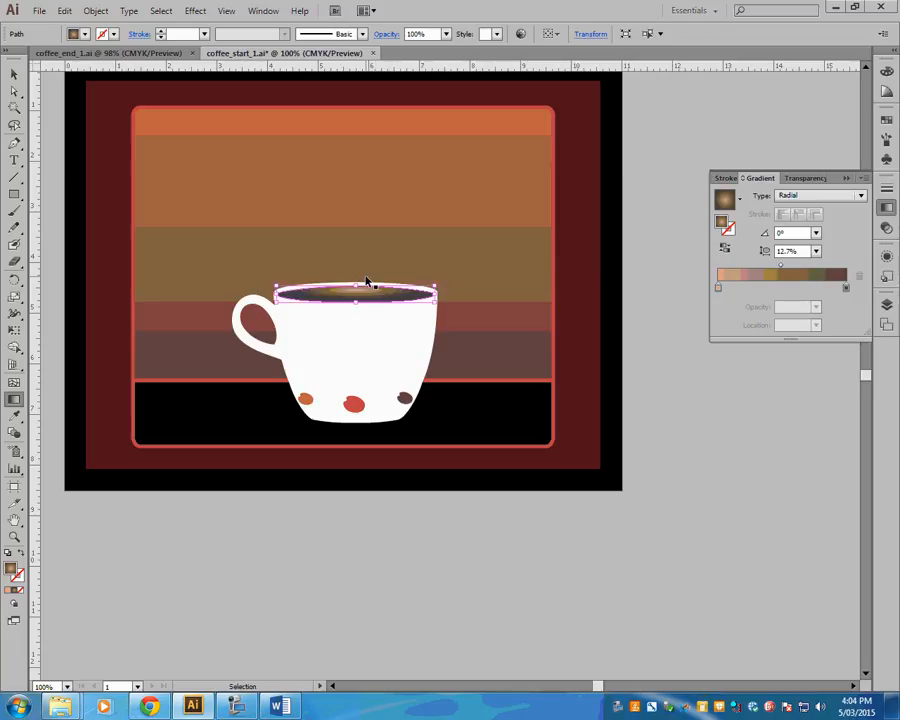
key(g)
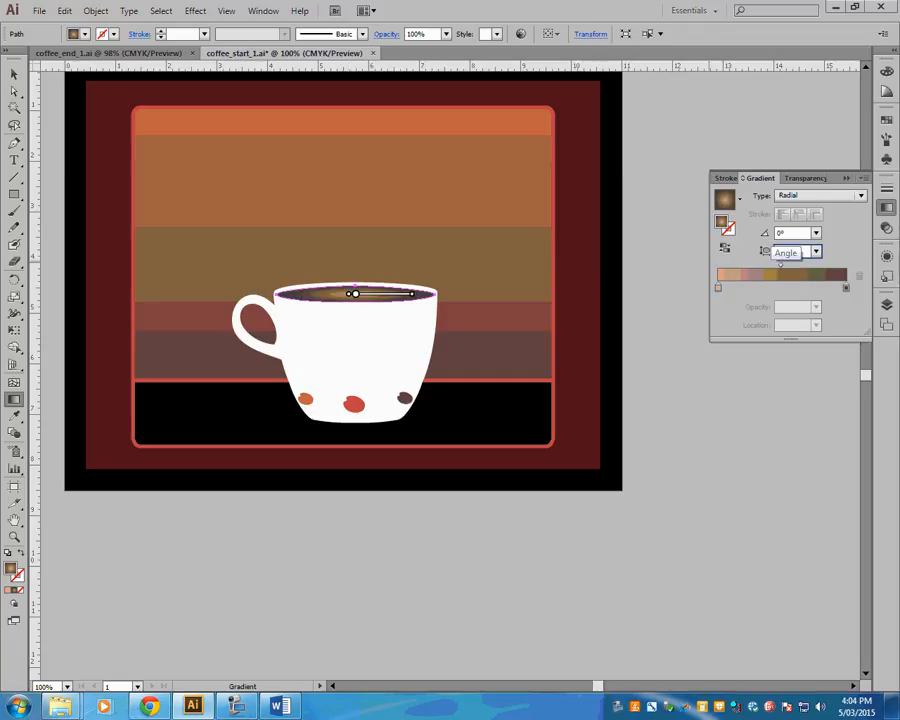
- Set the radial gradient's aspect ratio to 14% and extend its radius almost to the edge of the coffee surface ellipse
click(772, 235)
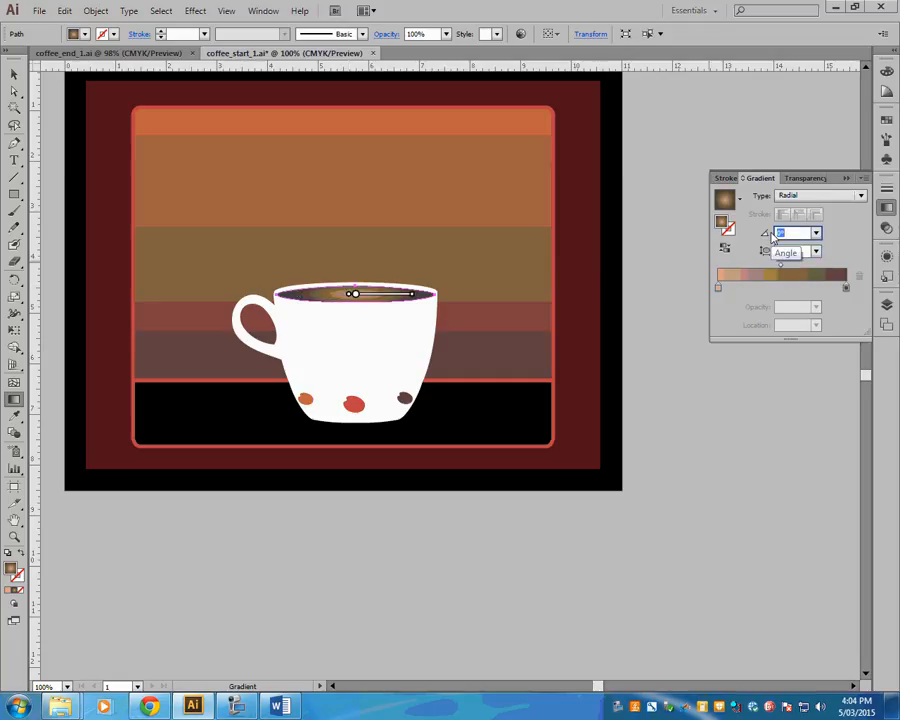
mouse_move(354, 292)
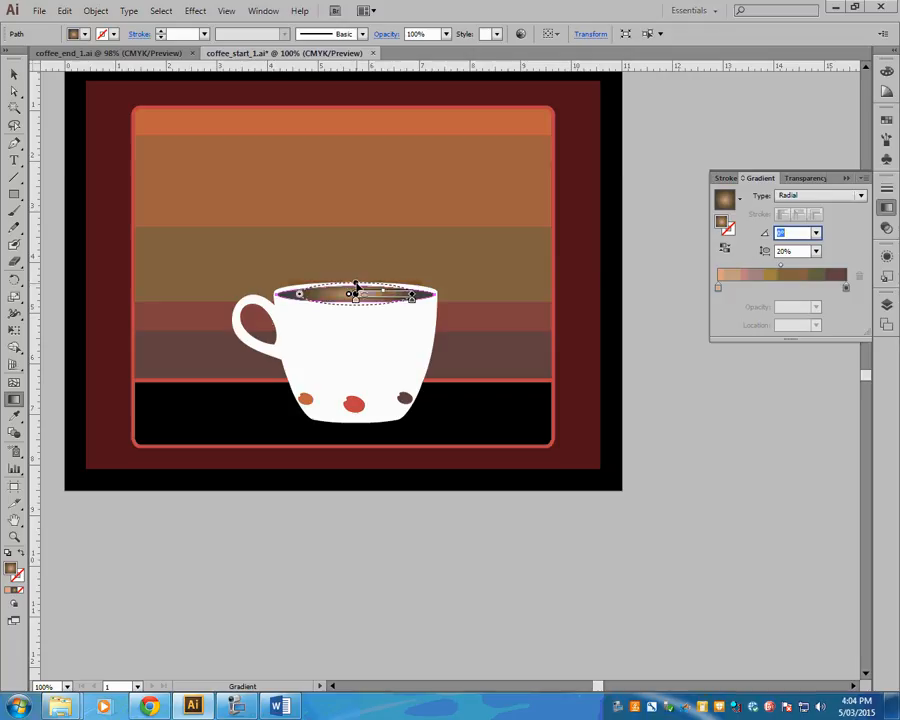
drag(356, 284, 356, 292)
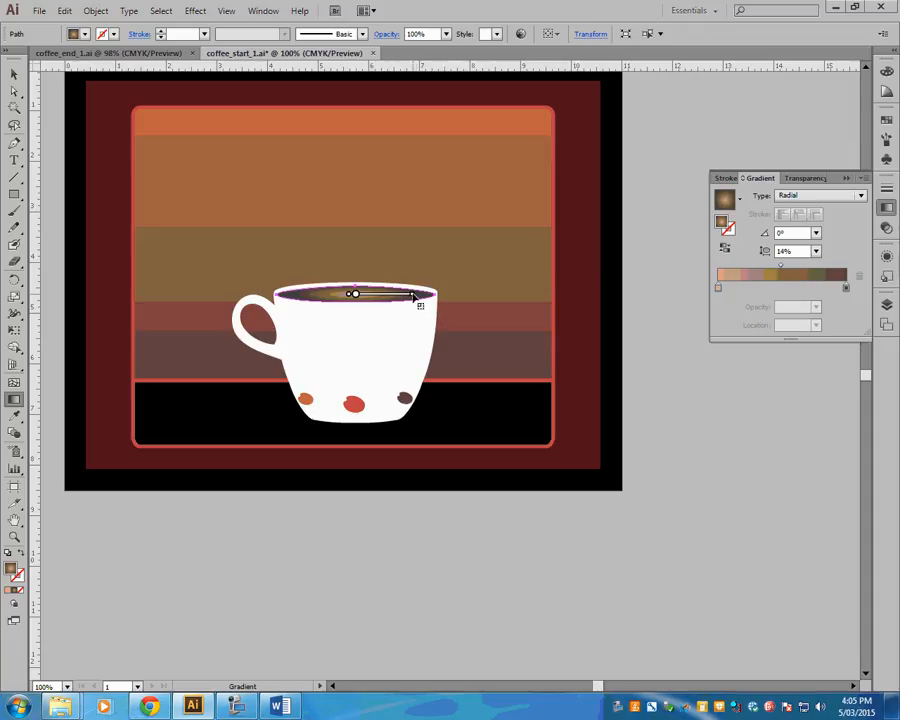
mouse_move(384, 300)
drag(408, 298, 432, 298)
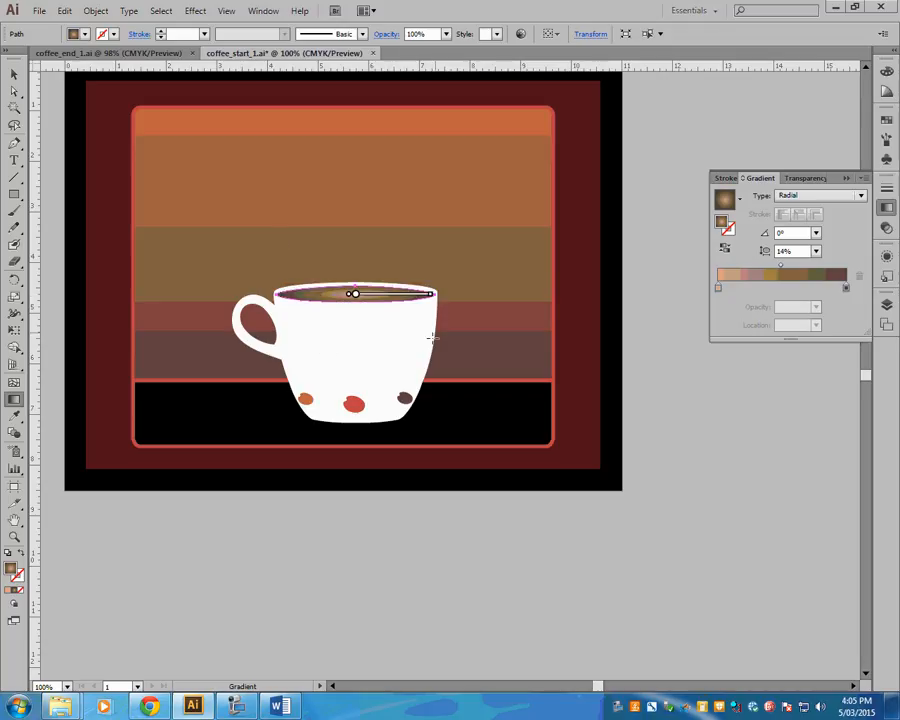
- Deselect the coffee surface to view its gradient, and reselect it with the Gradient tool active
click(14, 75)
click(600, 402)
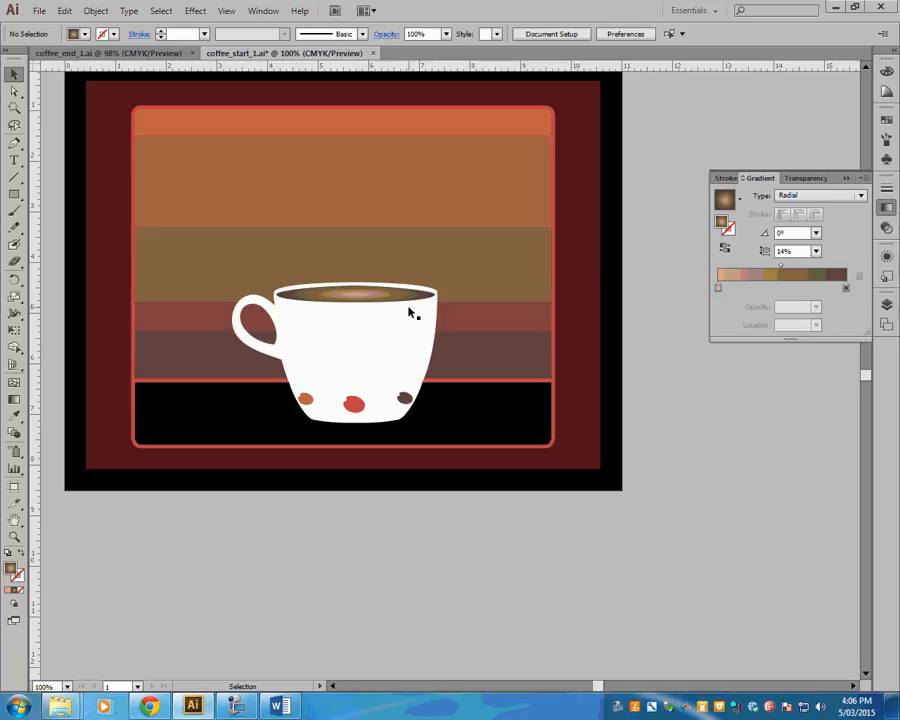
click(14, 399)
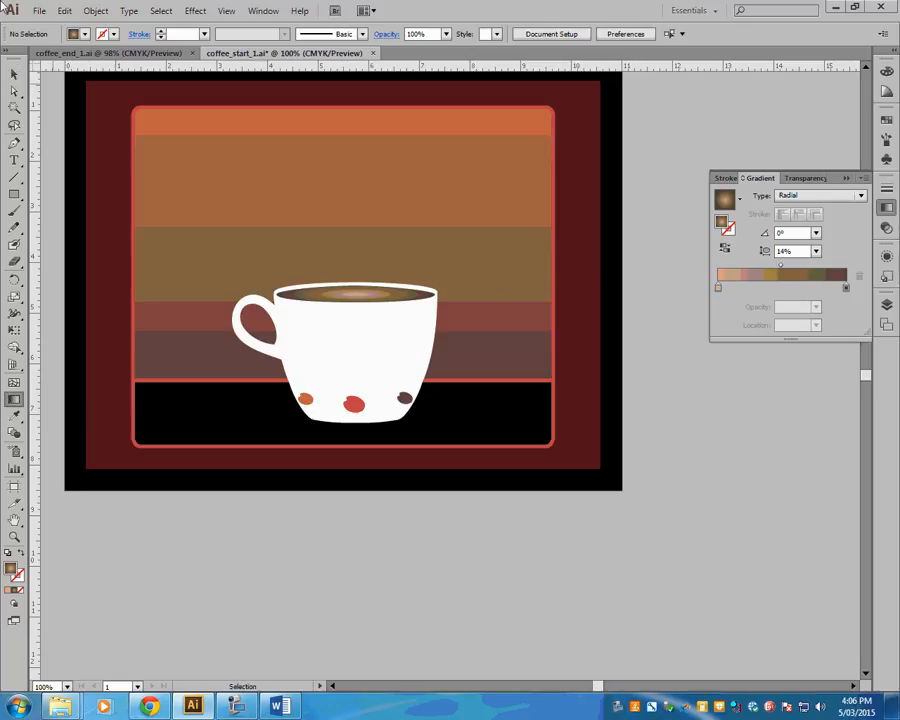
click(14, 75)
click(345, 296)
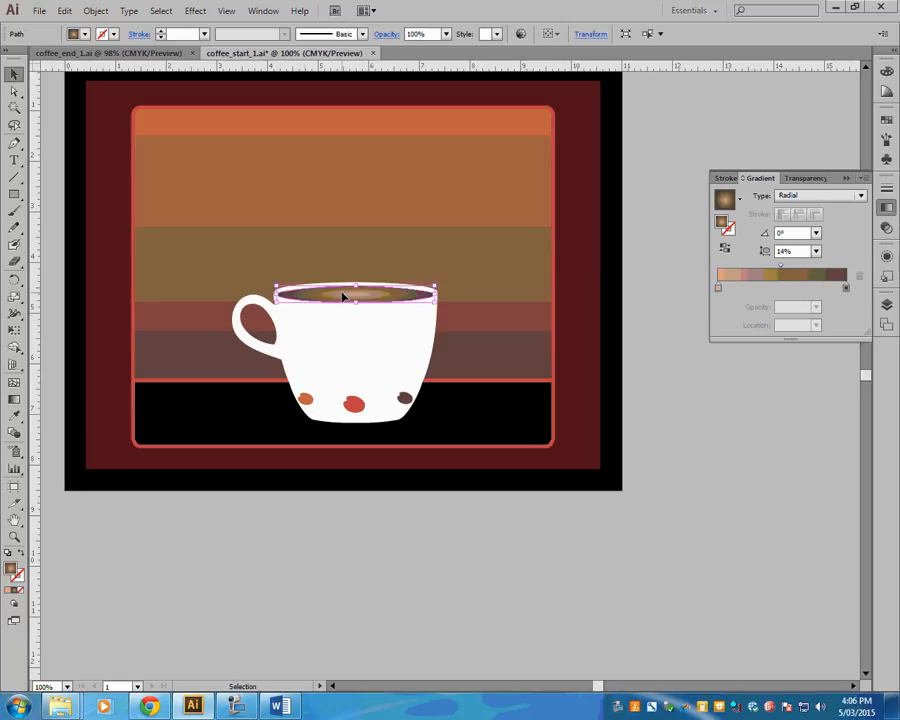
click(14, 399)
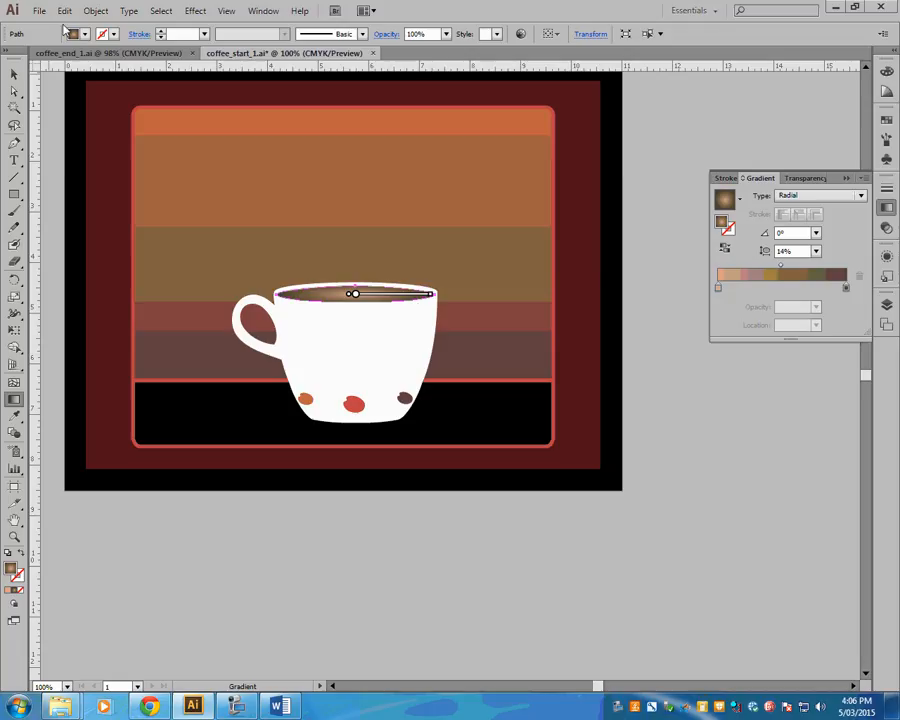
- Compare the coffee surface with coffee_end_1, and try shifting the focal point of its gradient in coffee_start_1
click(110, 53)
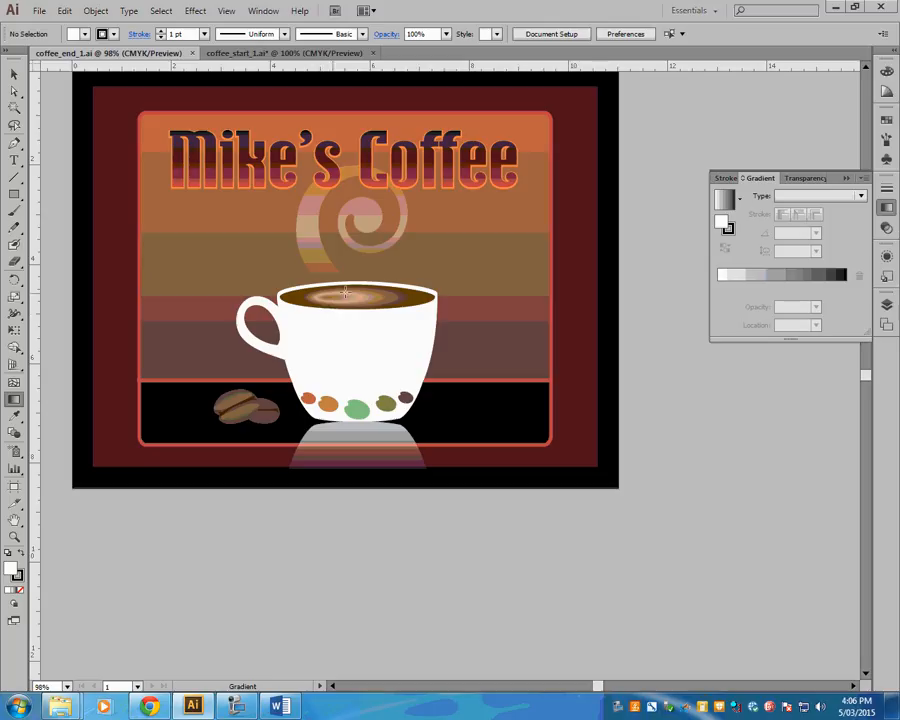
click(255, 54)
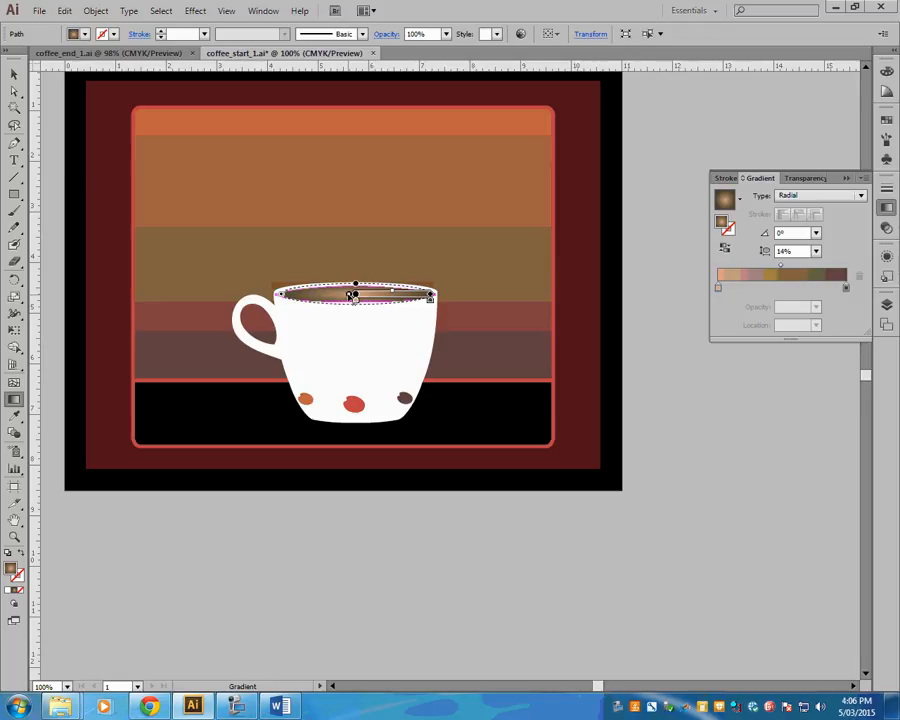
drag(349, 295, 357, 295)
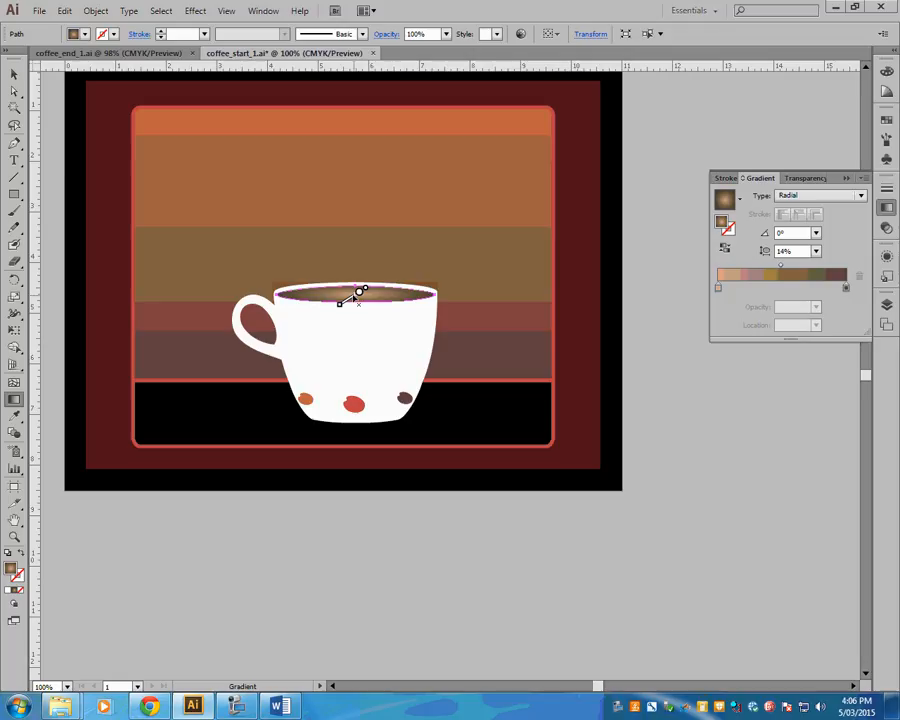
key(v)
key(g)
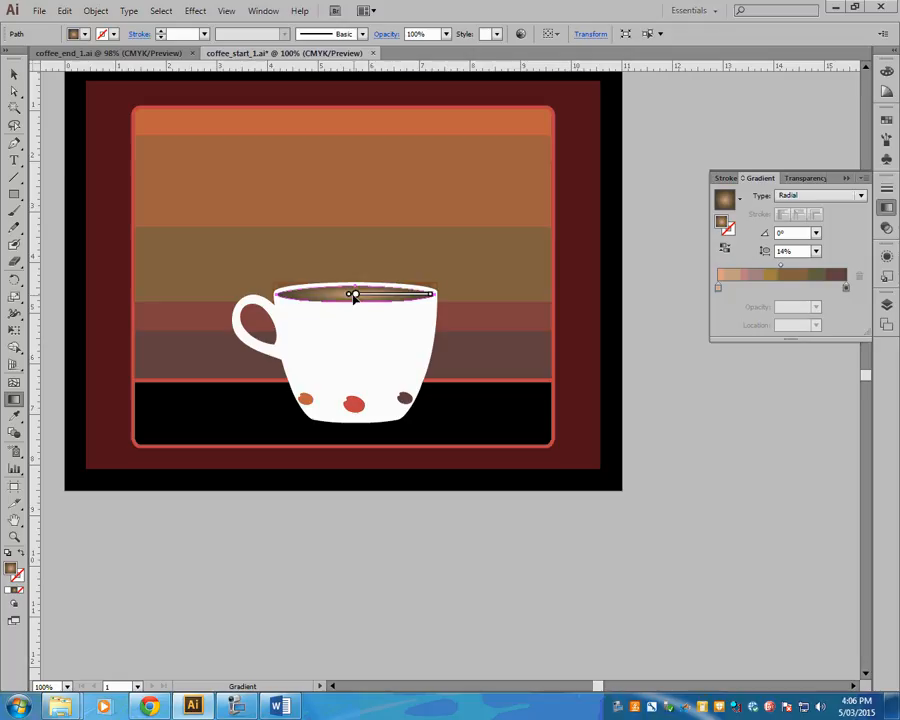
- Move the central light brown colour stop slightly outward along the gradient to enlarge the light area of the coffee
mouse_move(356, 300)
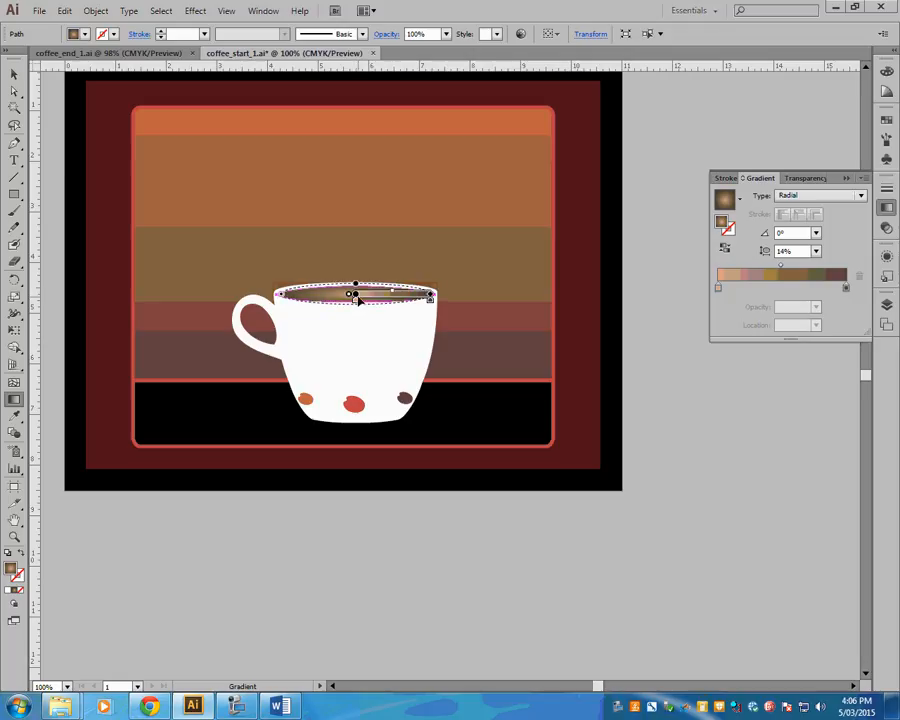
drag(356, 301, 380, 305)
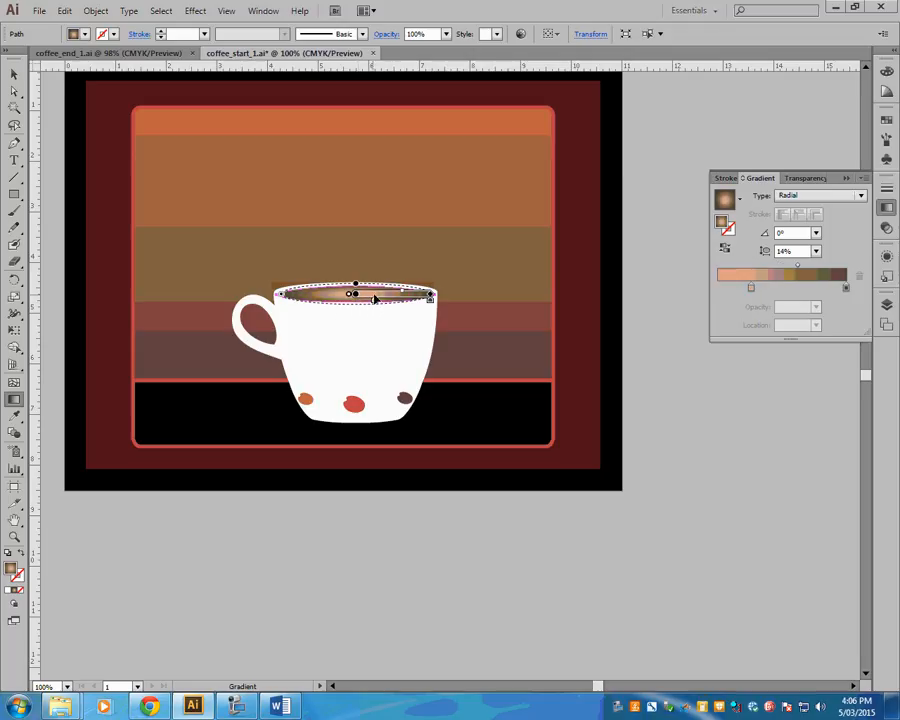
drag(376, 303, 366, 300)
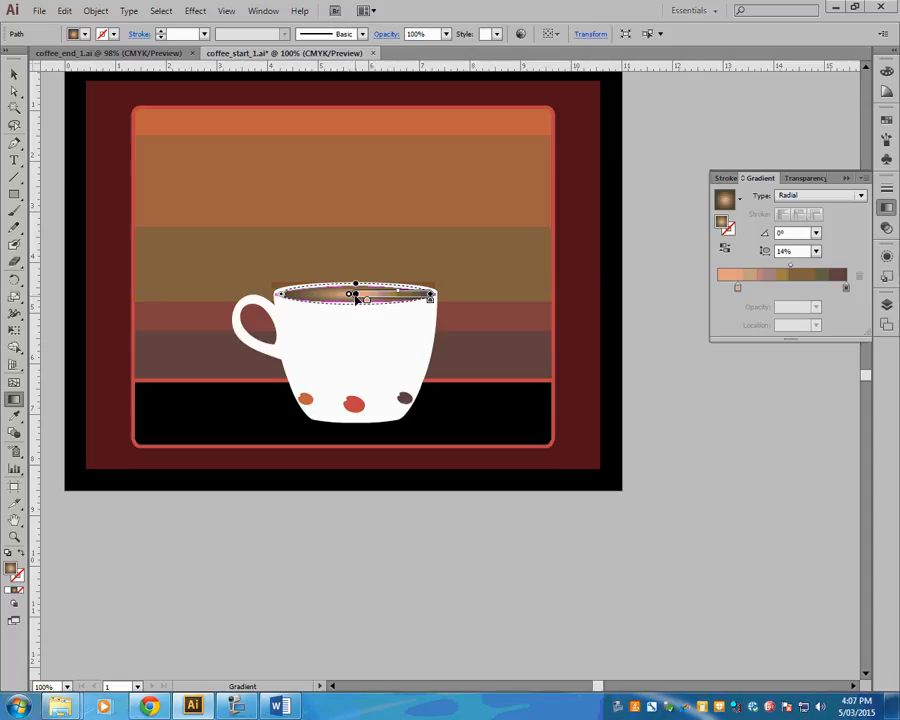
- Try shifting the coffee surface's radial gradient along its horizontal axis, and undo the change
drag(352, 295, 394, 294)
key(ctrl+z)
key(v)
click(508, 315)
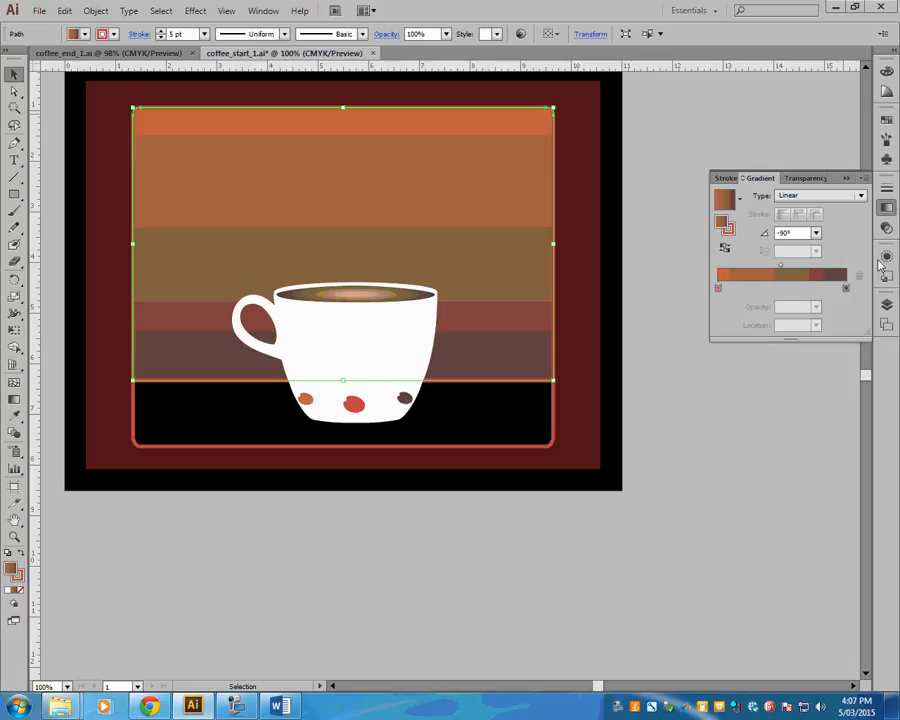
- Make the hidden Logo, Blends, Coffee Beans and Steam layers visible in coffee_start_1
click(886, 305)
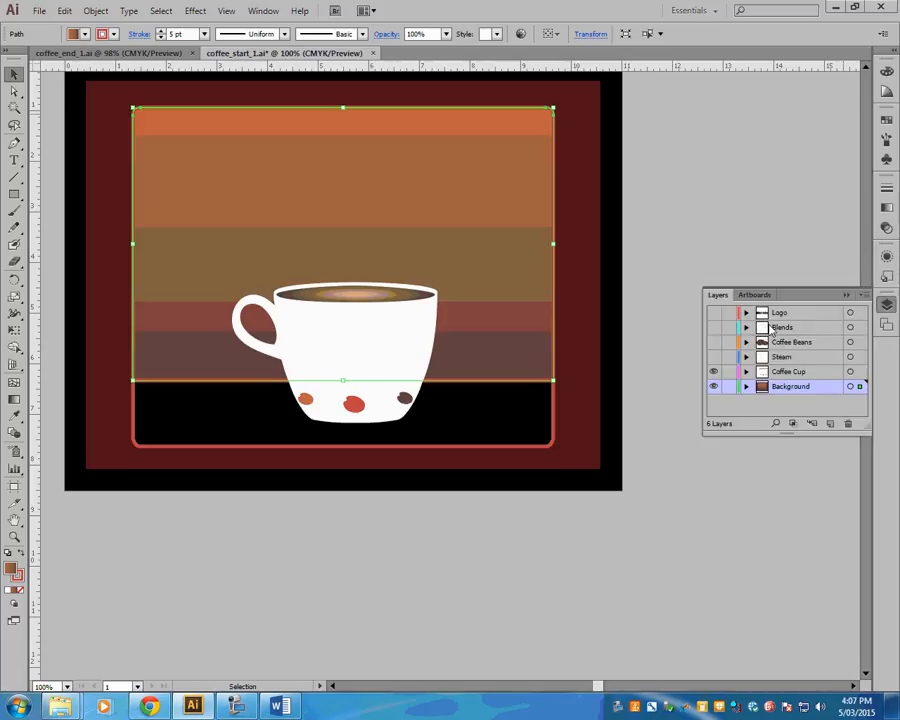
click(713, 312)
click(713, 342)
click(713, 357)
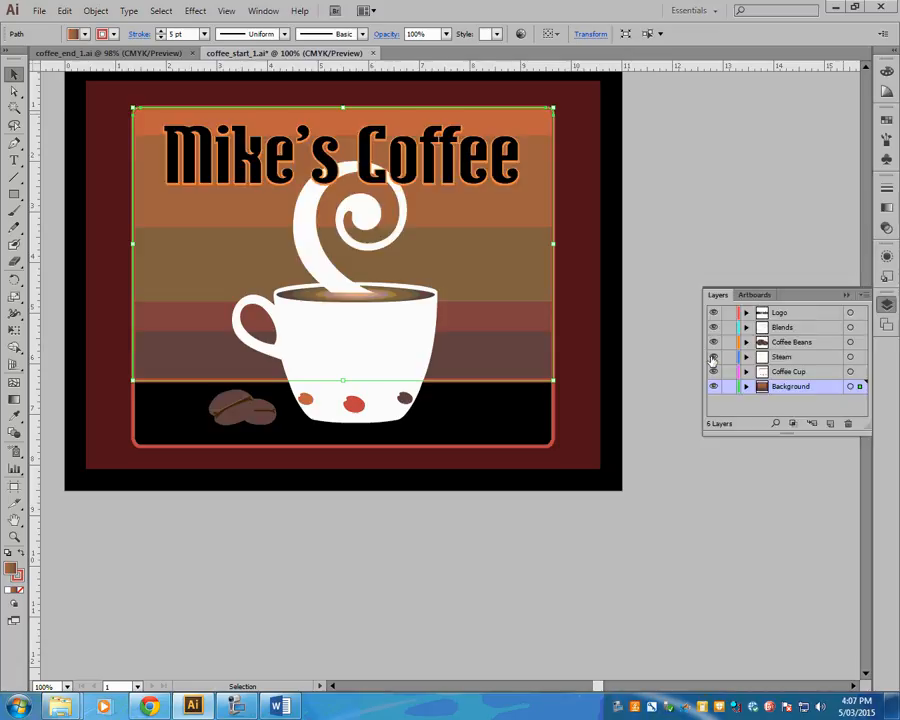
- Compare the Mike's Coffee lettering and the rest of the artwork between coffee_start_1 and coffee_end_1, and deselect the lettering in coffee_start_1
click(260, 162)
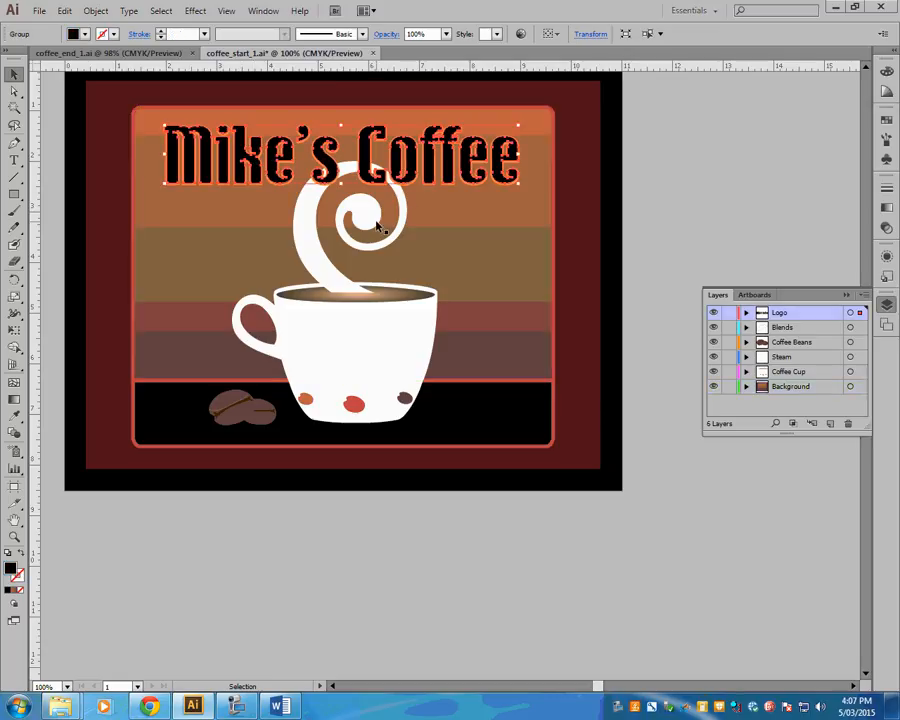
click(100, 52)
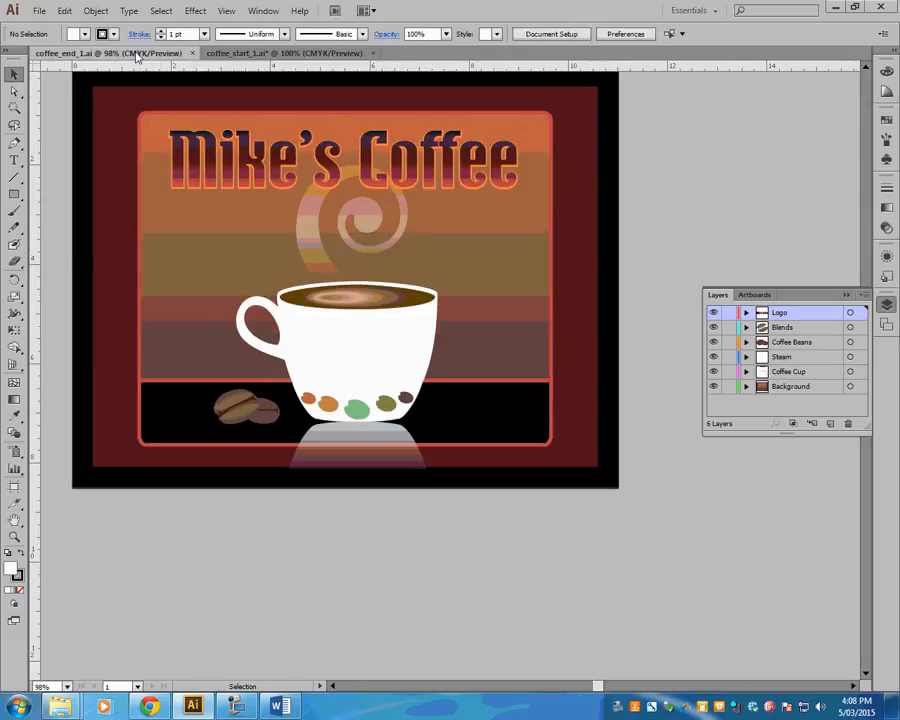
click(229, 167)
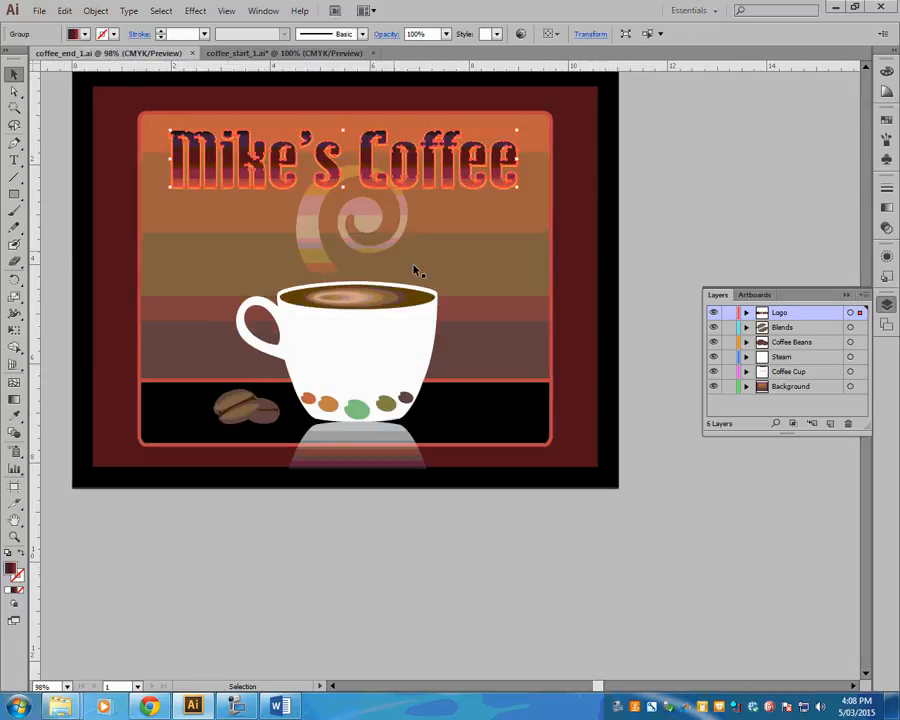
click(240, 53)
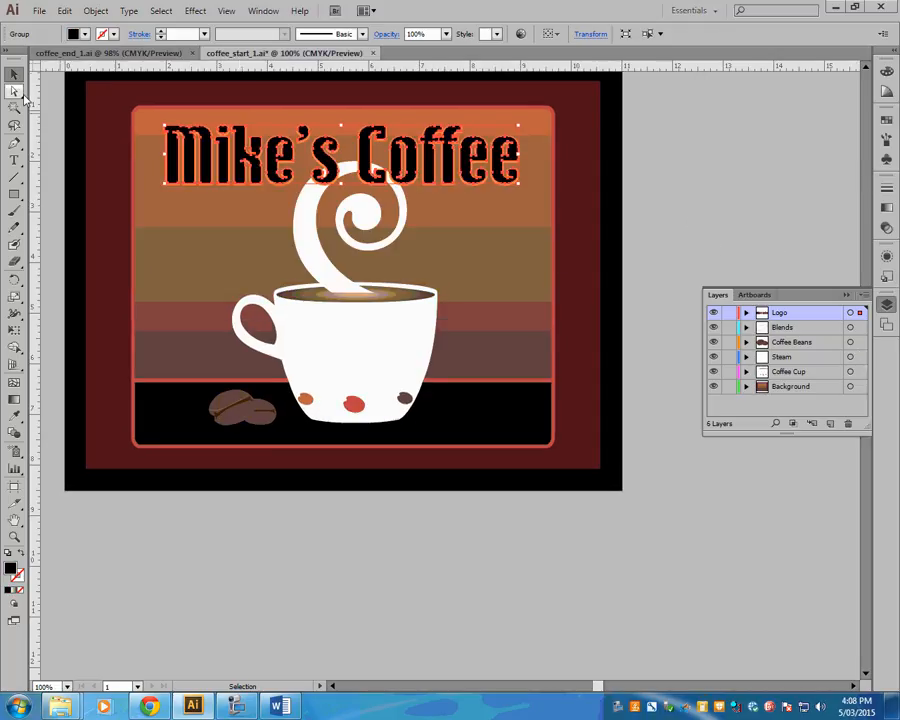
click(111, 53)
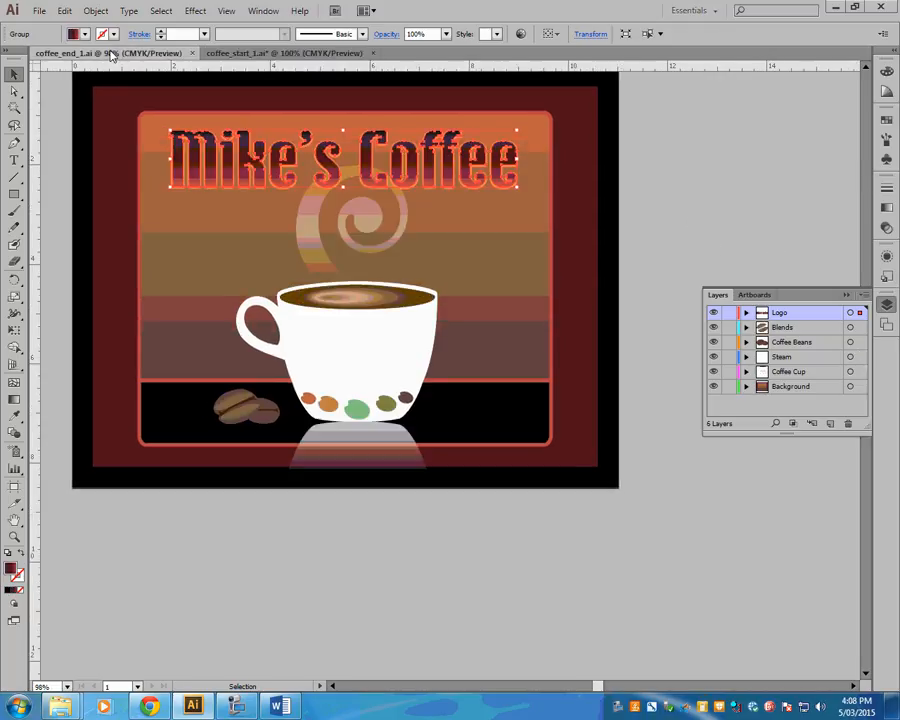
click(307, 55)
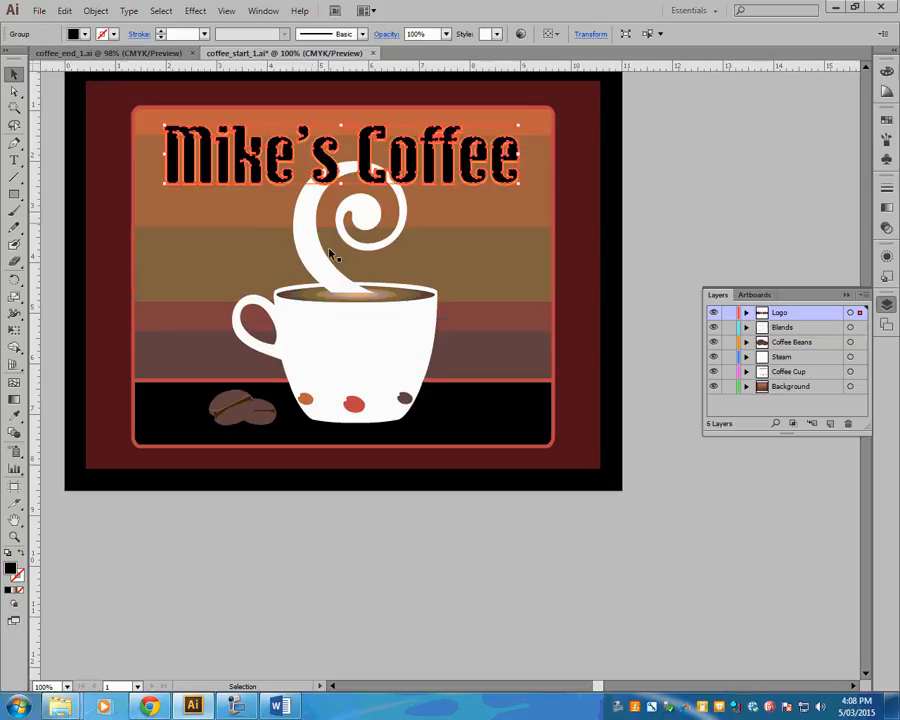
click(95, 56)
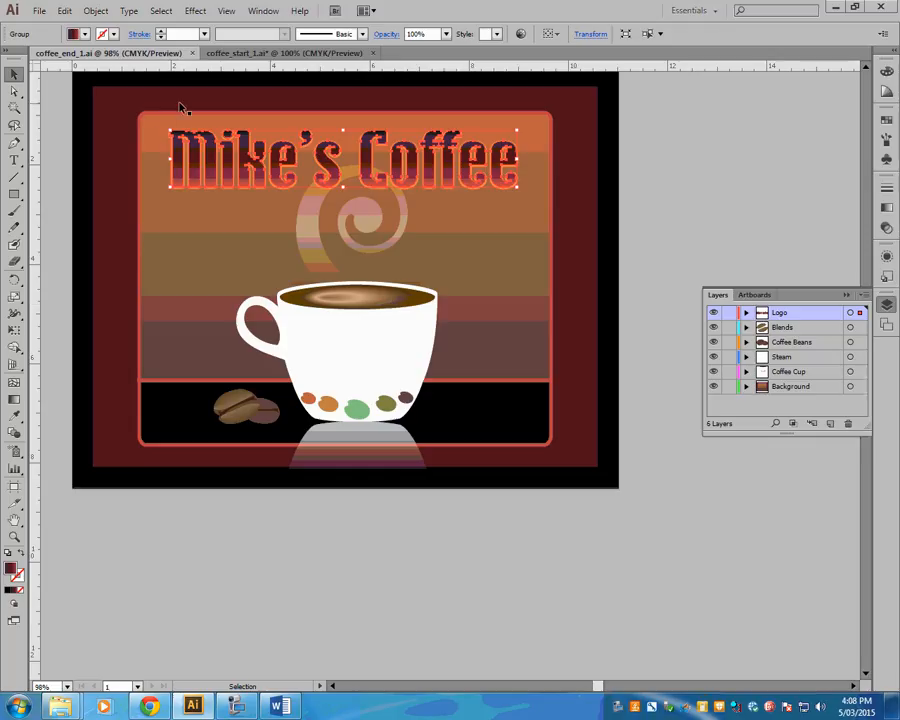
click(250, 56)
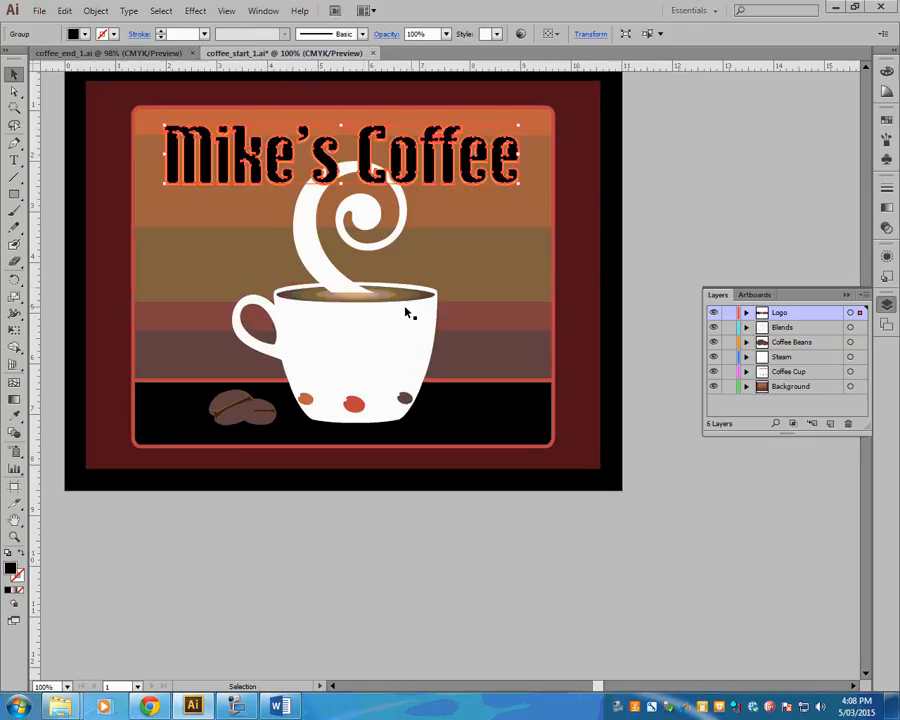
click(104, 55)
click(270, 55)
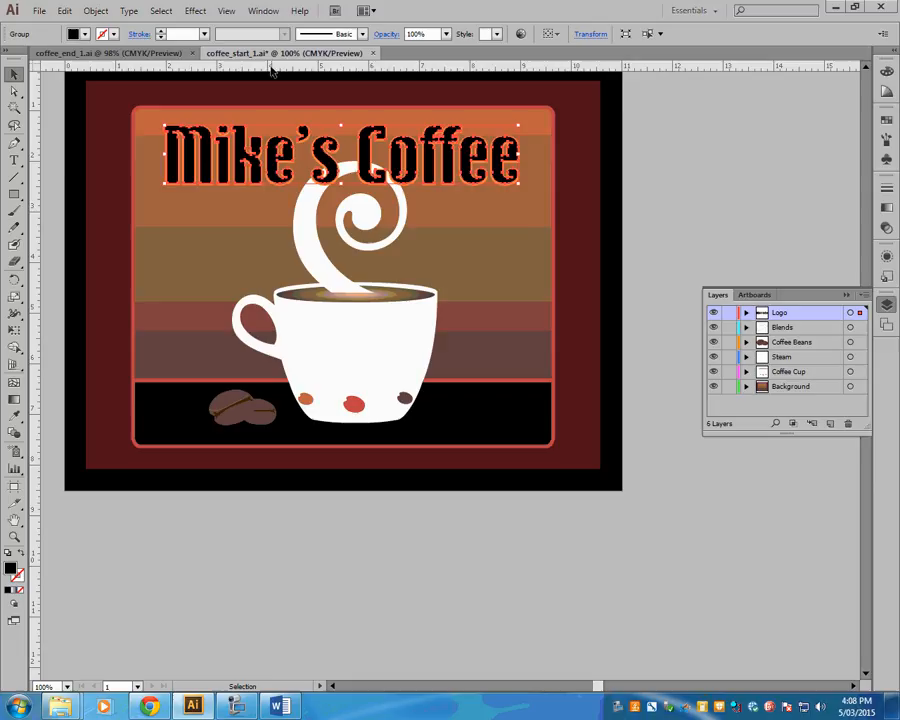
click(652, 322)
click(237, 706)
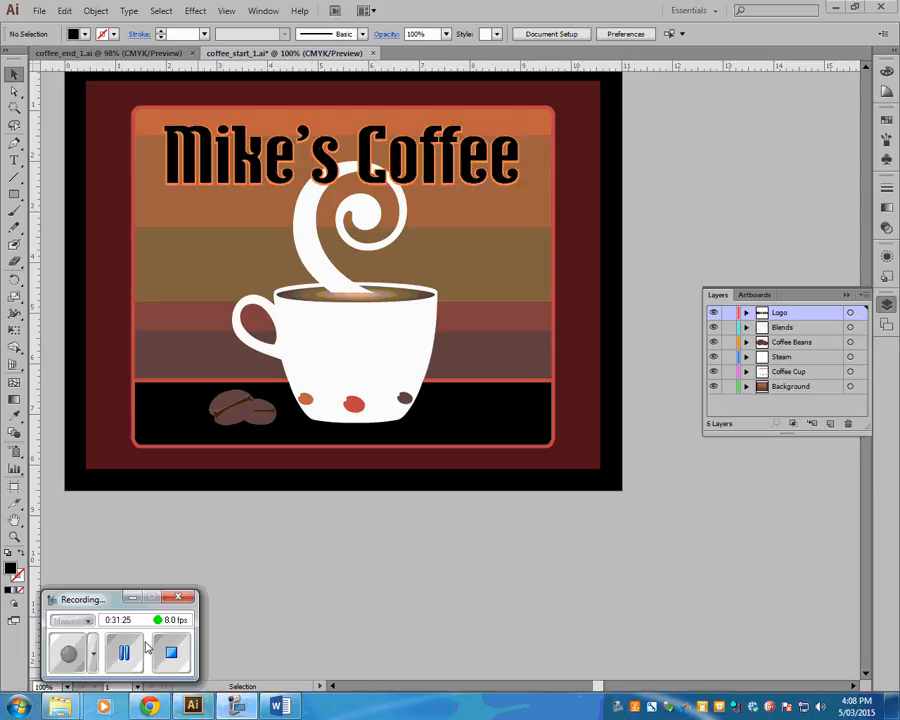